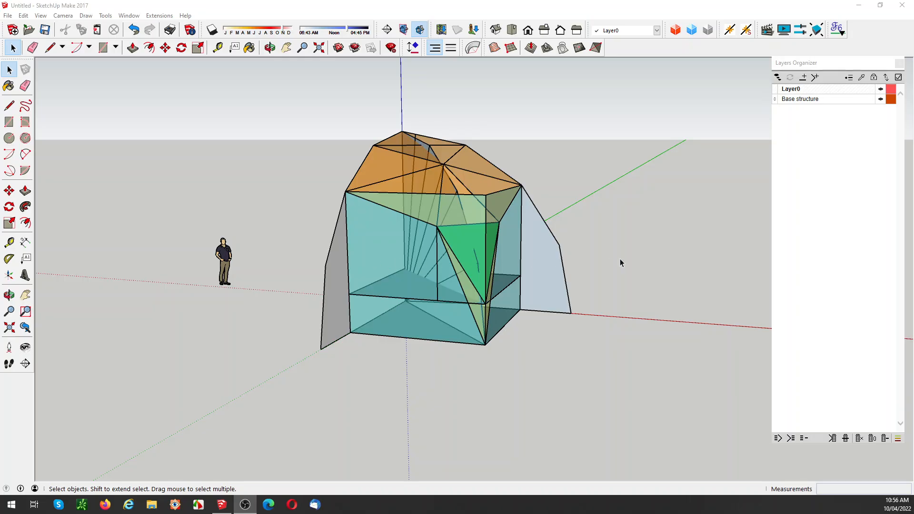
{"action": "left_click", "coordinate": [486, 197]}
{"action": "left_click", "coordinate": [482, 198]}
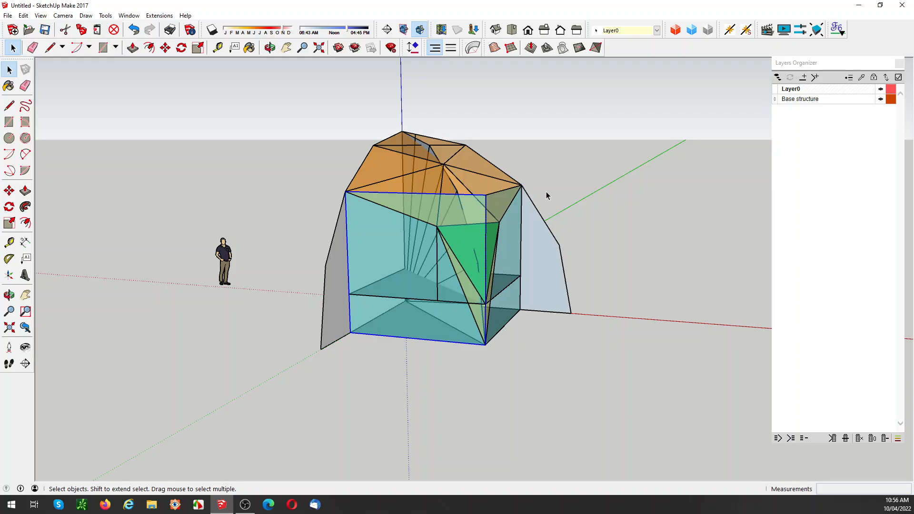
{"action": "left_click", "coordinate": [576, 193]}
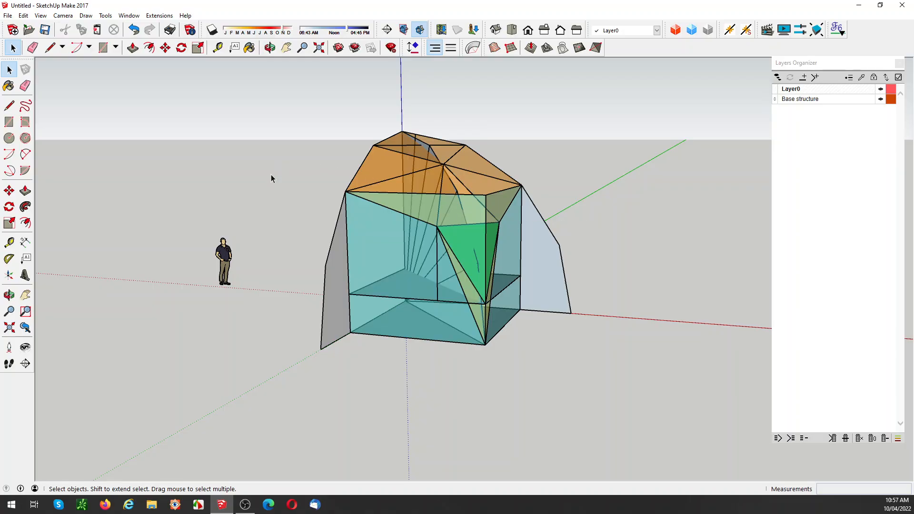
{"action": "left_click_drag", "start_coordinate": [256, 227], "coordinate": [201, 299]}
{"action": "left_click", "coordinate": [269, 272]}
{"action": "middle_click_drag", "start_coordinate": [415, 221], "coordinate": [414, 161]}
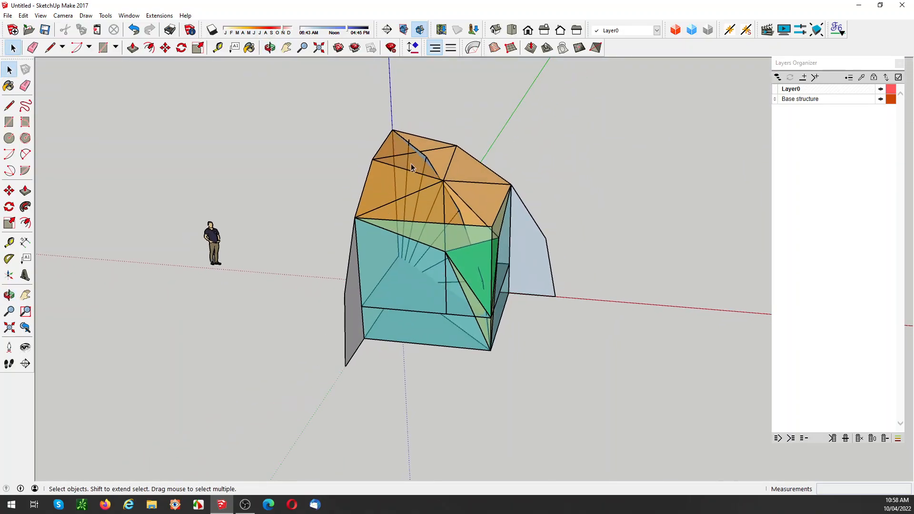
Step: Move the orange shell about 6172 mm along the red axis, clear of the base structure
{"action": "left_click", "coordinate": [409, 177]}
{"action": "key", "text": "m"}
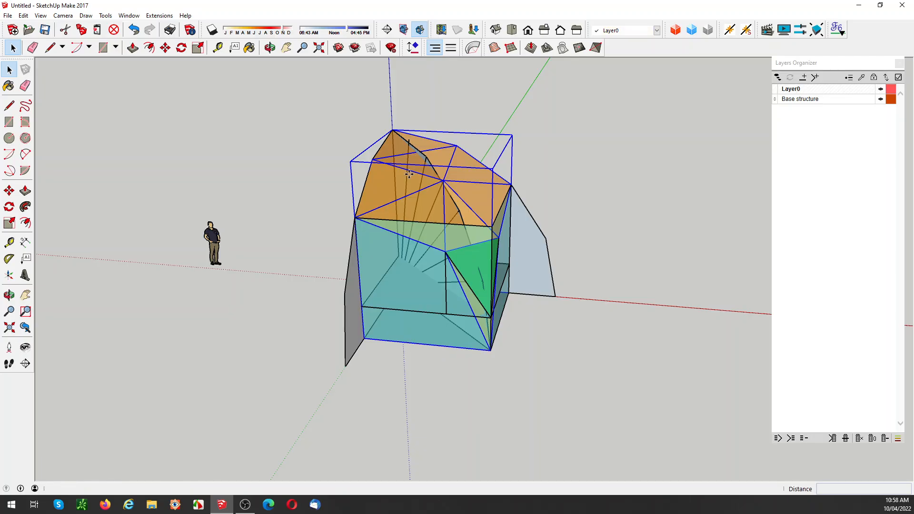
{"action": "left_click", "coordinate": [409, 177]}
{"action": "left_click", "coordinate": [218, 164]}
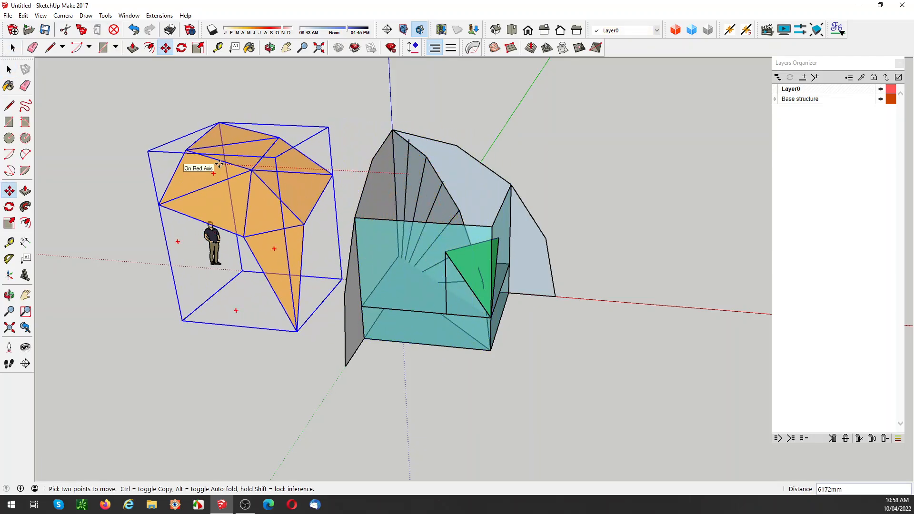
{"action": "key", "text": "space"}
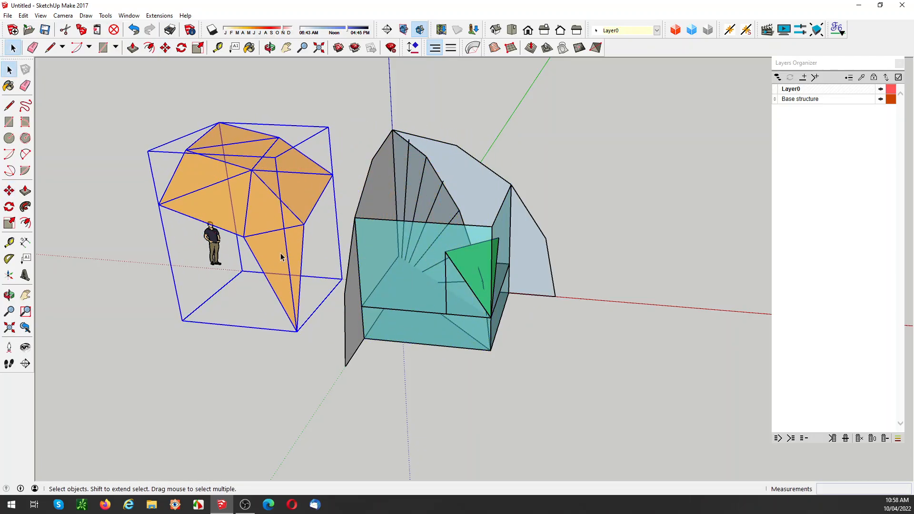
Step: Copy the orange shell by rotating it in 90-degree steps about its apex to form a full dome
{"action": "left_click", "coordinate": [205, 335]}
{"action": "left_click", "coordinate": [205, 140]}
{"action": "key", "text": "q"}
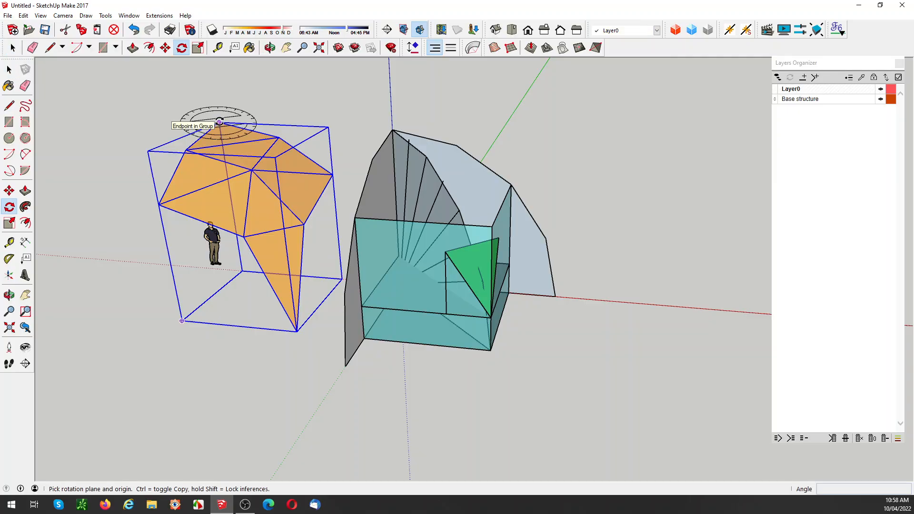
{"action": "left_click", "coordinate": [219, 122]}
{"action": "left_click", "coordinate": [170, 120]}
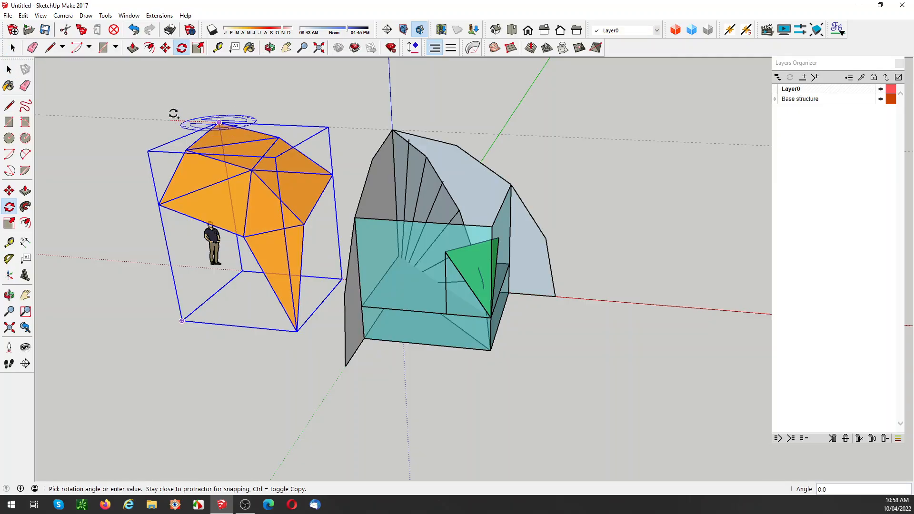
{"action": "type", "text": "90"}
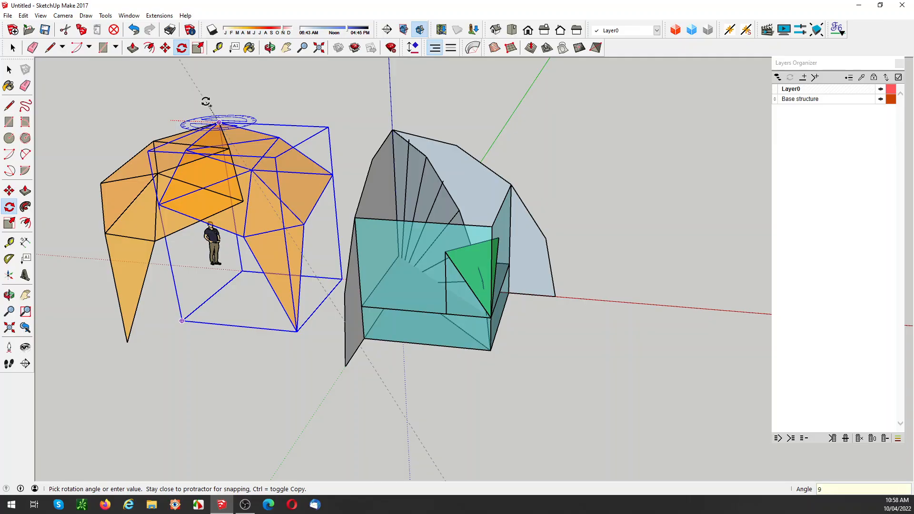
{"action": "key", "text": "Return"}
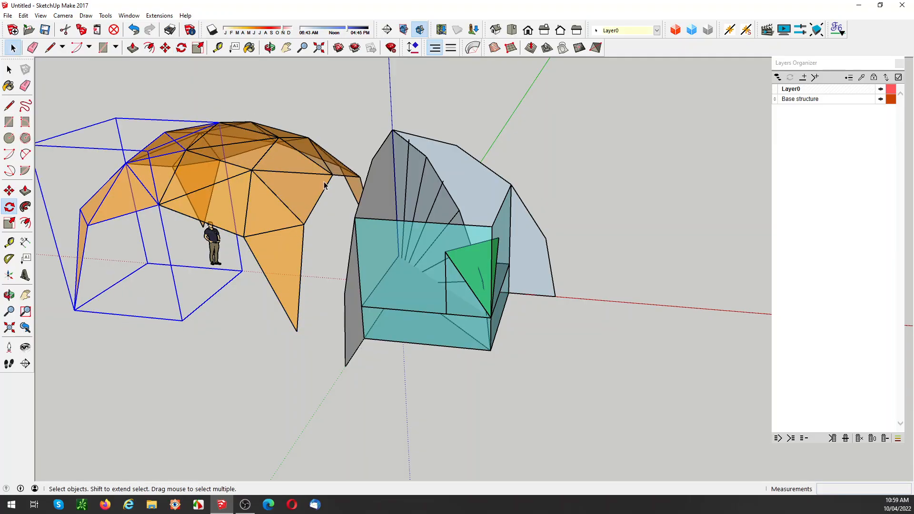
{"action": "middle_click_drag", "start_coordinate": [324, 172], "coordinate": [328, 158]}
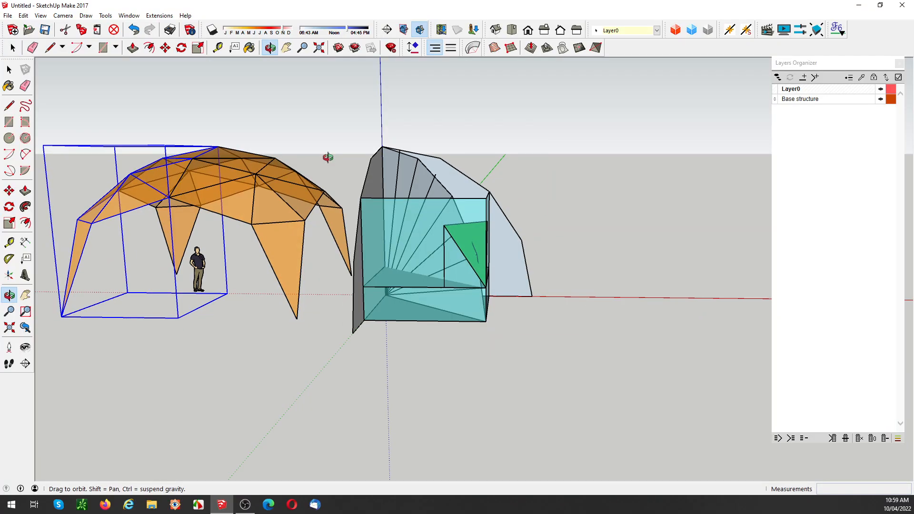
{"action": "left_click", "coordinate": [272, 328]}
{"action": "middle_click_drag", "start_coordinate": [273, 328], "coordinate": [365, 218]}
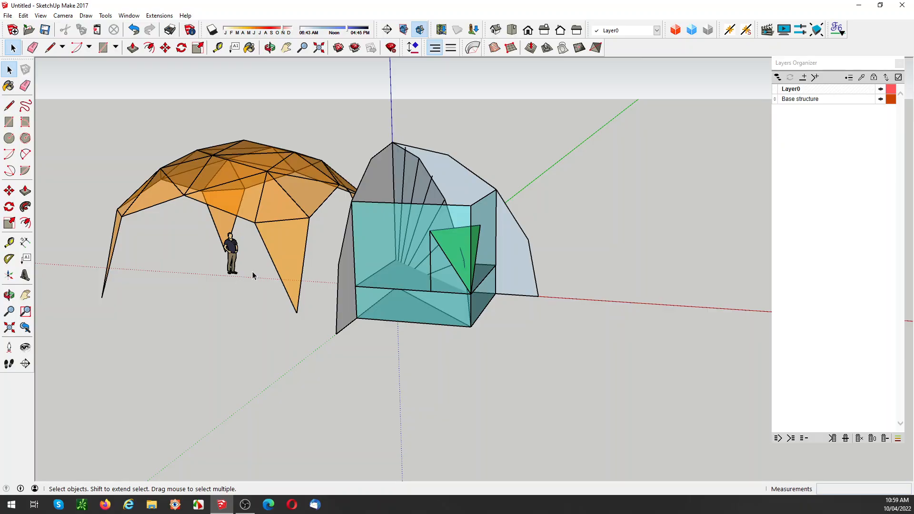
Step: Undo the rotated copies and the move of the orange shell
{"action": "key", "text": "ctrl+z"}
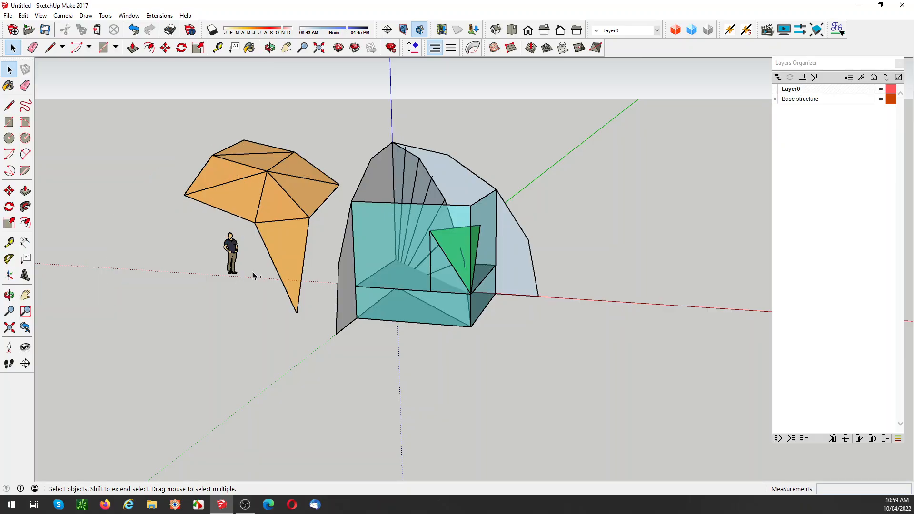
{"action": "key", "text": "ctrl+z"}
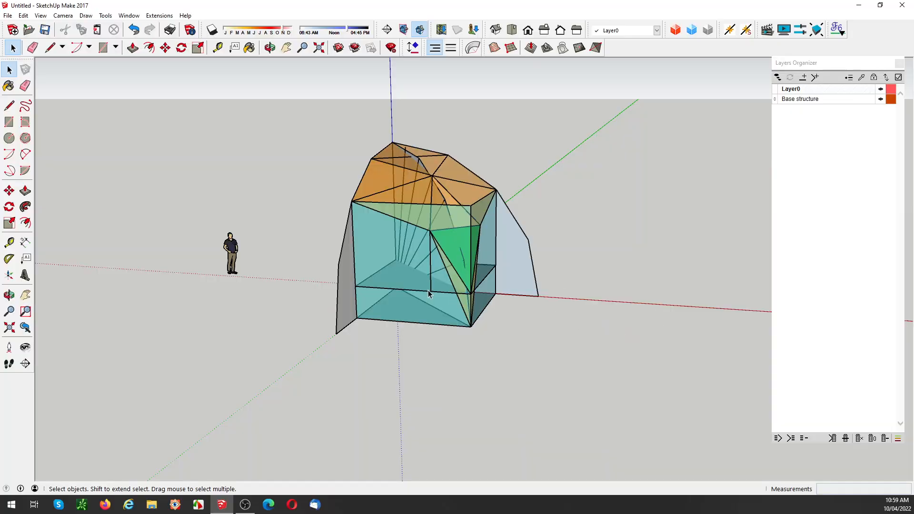
Step: Delete the two teal side walls, the orange shell and the green triangle
{"action": "middle_click_drag", "start_coordinate": [452, 265], "coordinate": [379, 261]}
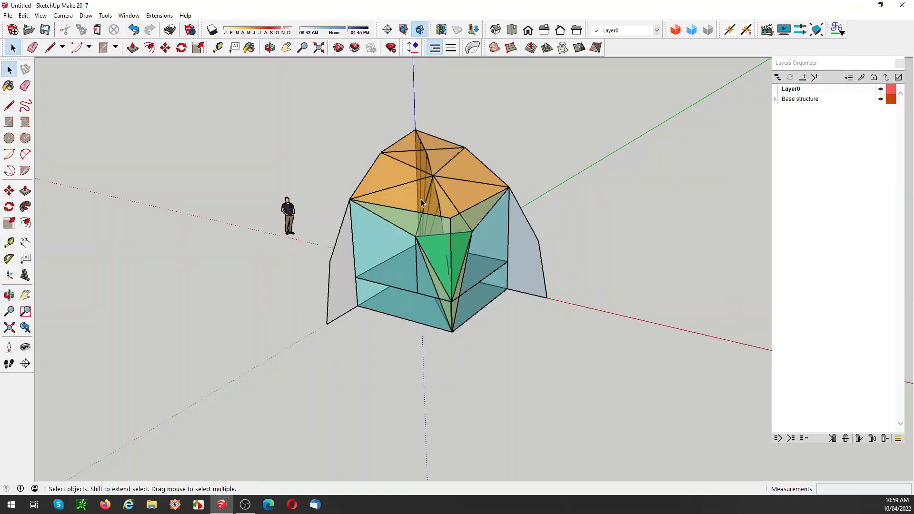
{"action": "left_click", "coordinate": [410, 226]}
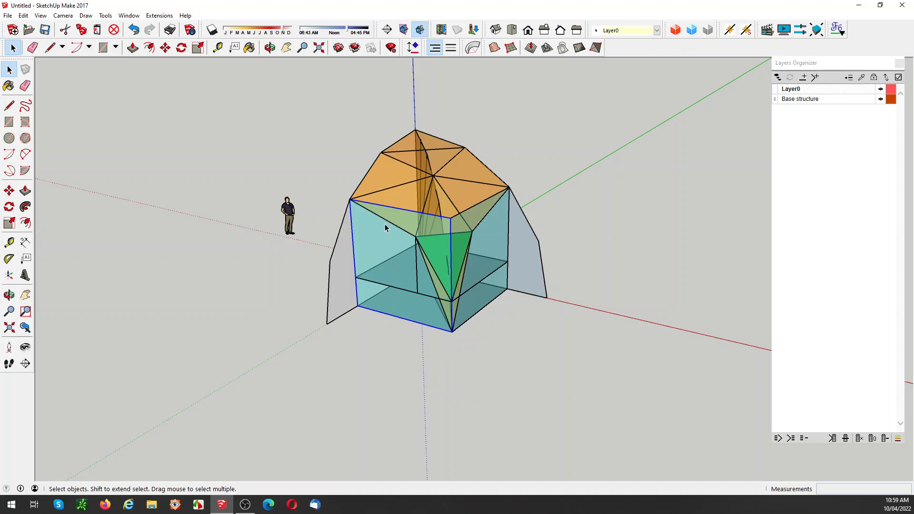
{"action": "key", "text": "Delete"}
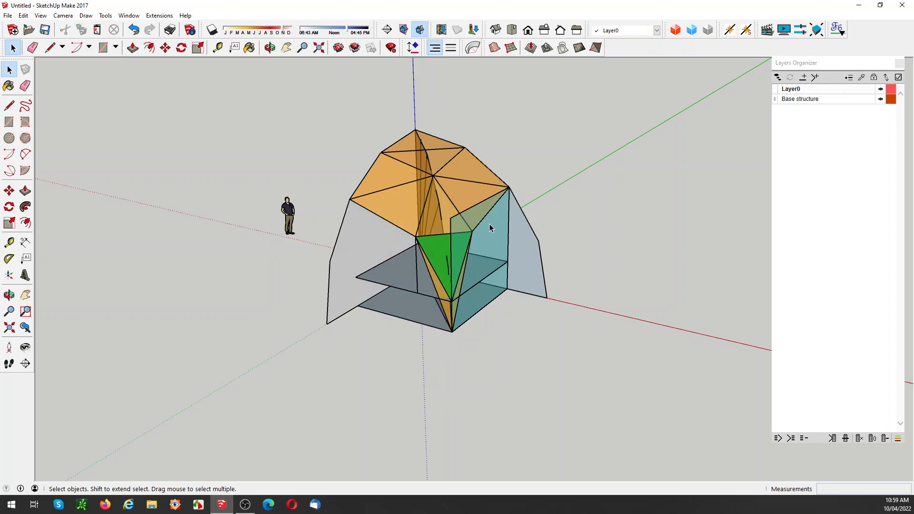
{"action": "key", "text": "Delete"}
{"action": "left_click", "coordinate": [460, 215]}
{"action": "key", "text": "Delete"}
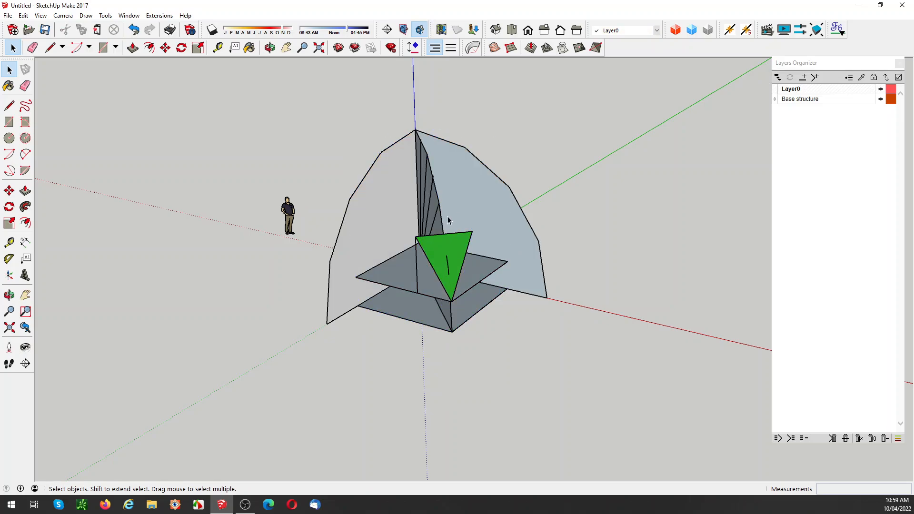
{"action": "middle_click_drag", "start_coordinate": [447, 217], "coordinate": [600, 186]}
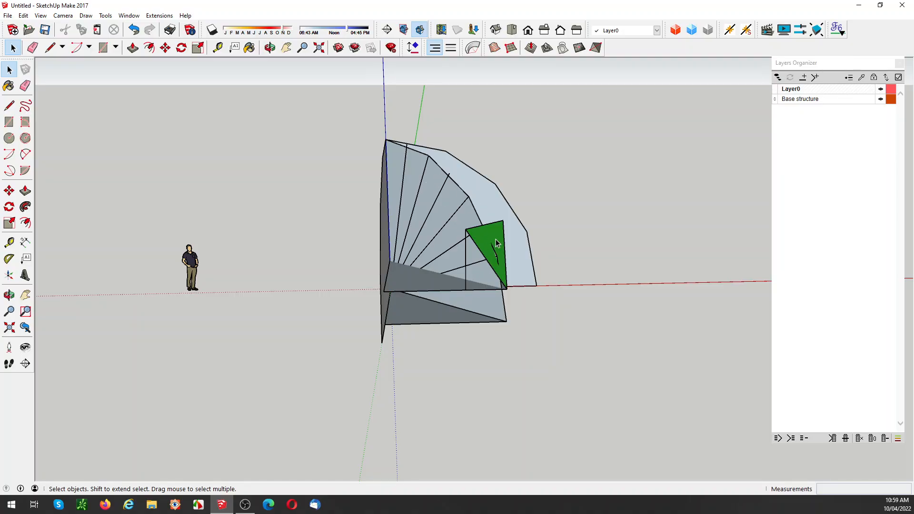
{"action": "key", "text": "Delete"}
Step: Delete the diagonal fan profile, the upper platform, the loose vertical line and the floor, keeping only the two arch profiles
{"action": "middle_click_drag", "start_coordinate": [486, 252], "coordinate": [440, 230]}
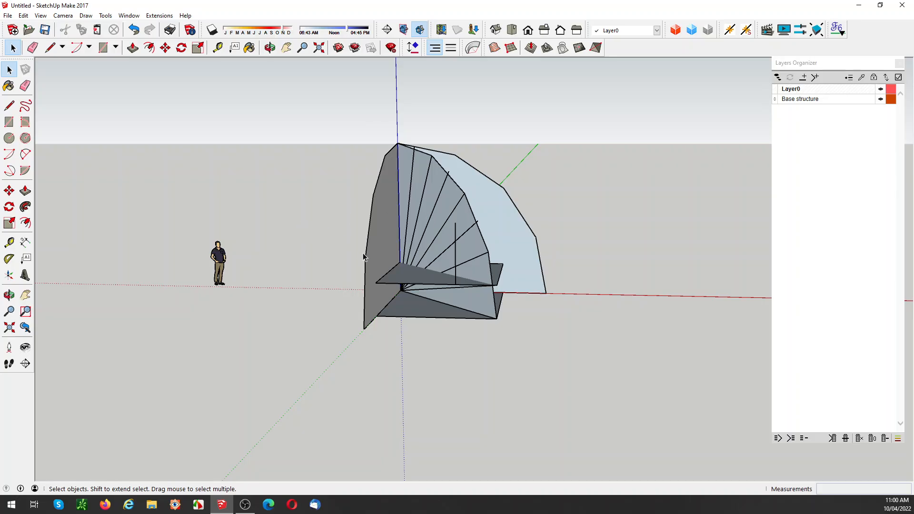
{"action": "middle_click_drag", "start_coordinate": [363, 255], "coordinate": [340, 277]}
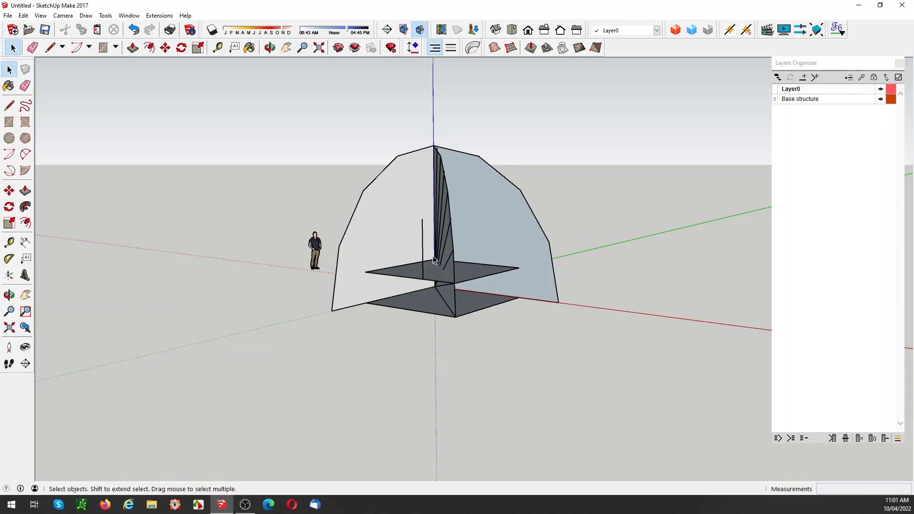
{"action": "left_click", "coordinate": [446, 265]}
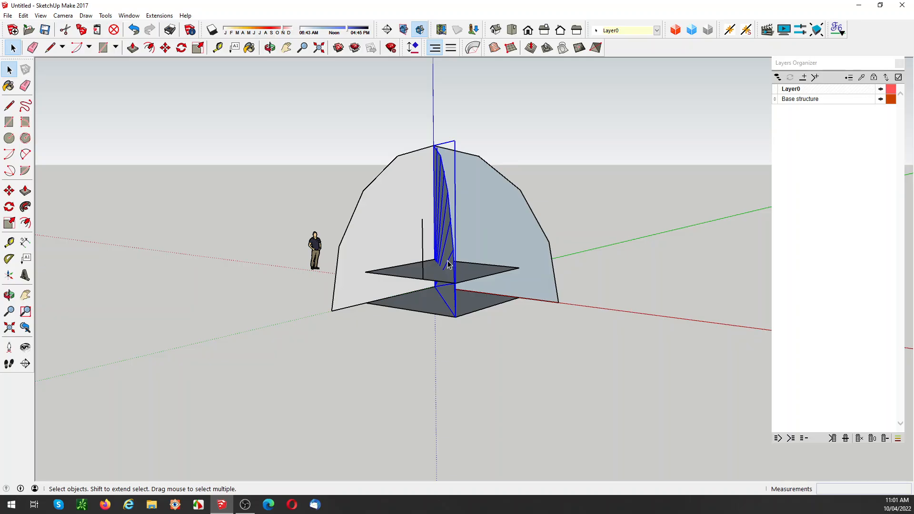
{"action": "key", "text": "Delete"}
{"action": "left_click", "coordinate": [440, 272]}
{"action": "key", "text": "Delete"}
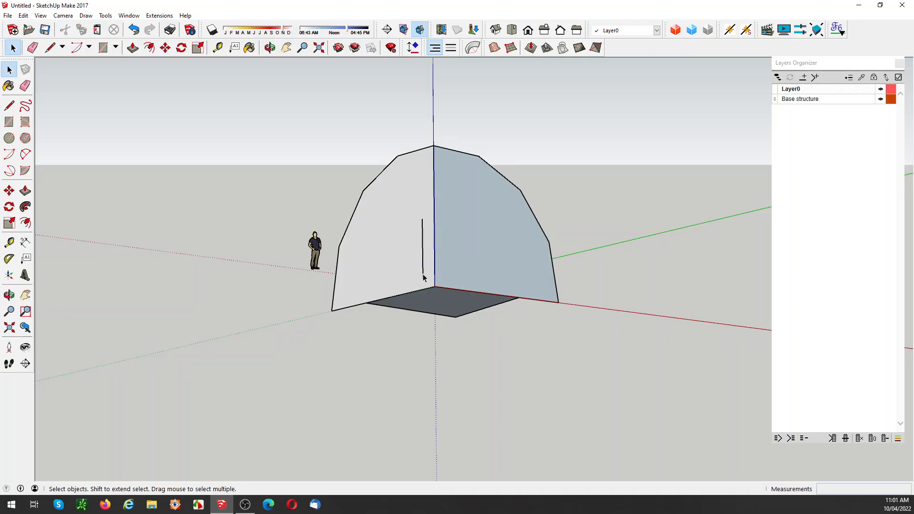
{"action": "left_click", "coordinate": [422, 276]}
{"action": "key", "text": "Delete"}
{"action": "left_click", "coordinate": [433, 305]}
{"action": "key", "text": "Delete"}
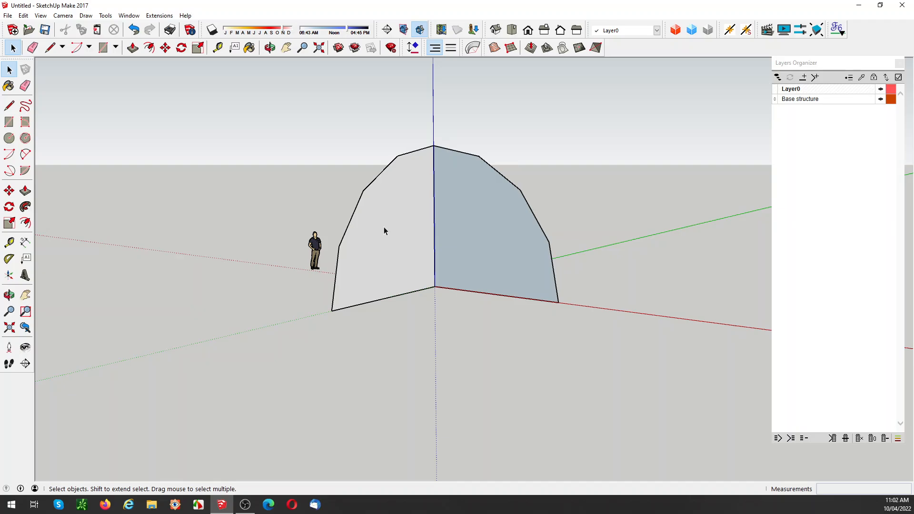
Step: Draw a vertical line on each arch profile from the second corner below the apex down to the base edge
{"action": "key", "text": "l"}
{"action": "left_click", "coordinate": [362, 191]}
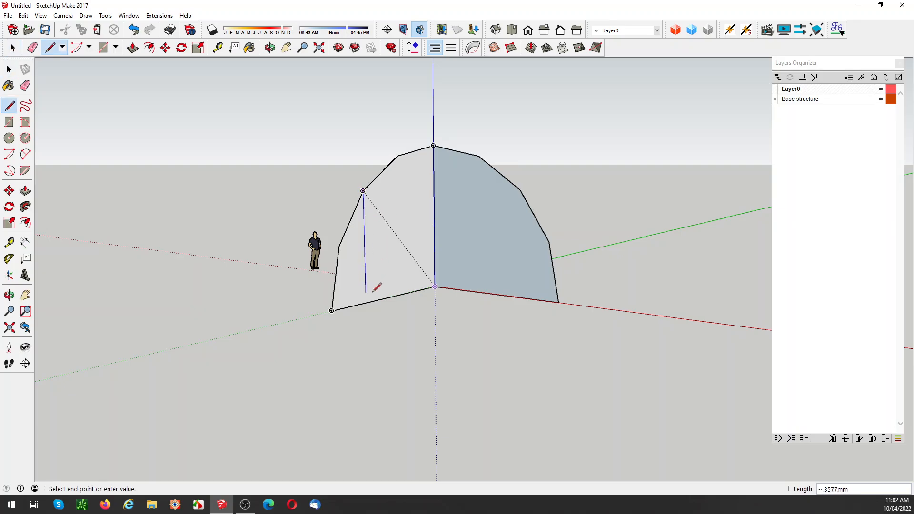
{"action": "left_click", "coordinate": [366, 303]}
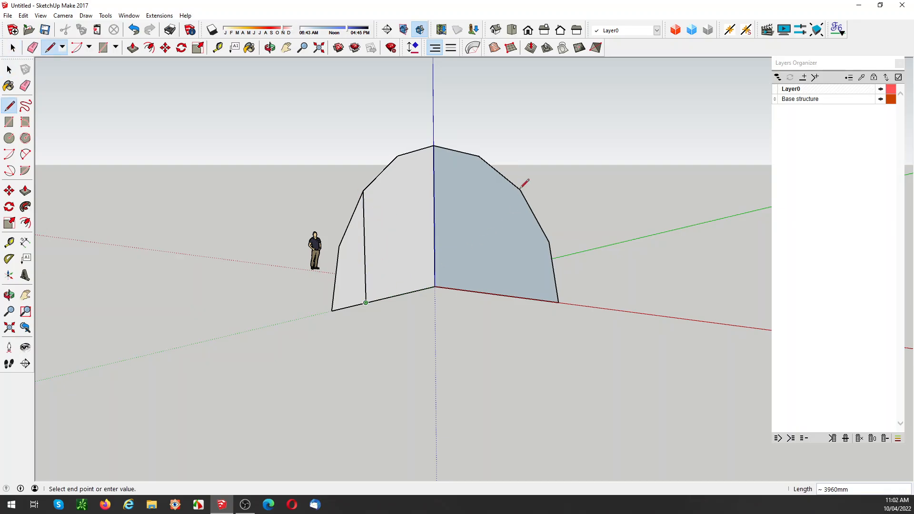
{"action": "left_click", "coordinate": [520, 190]}
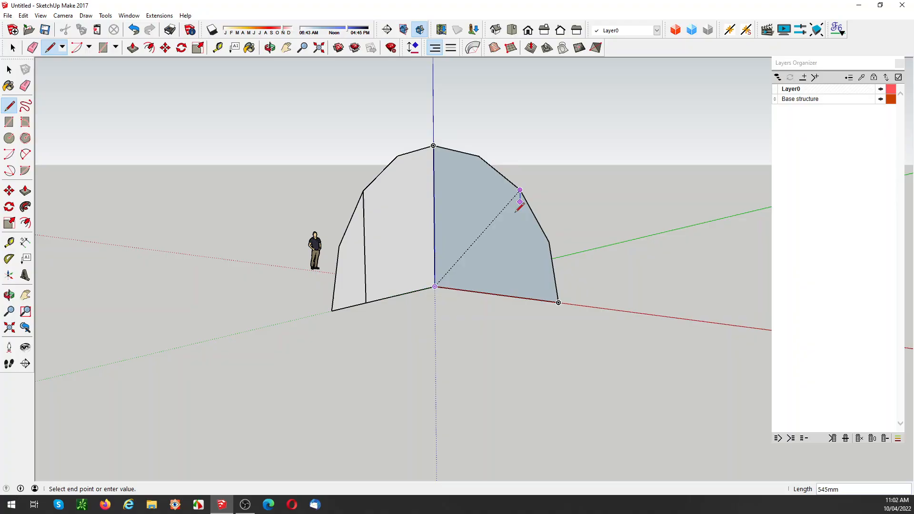
{"action": "left_click", "coordinate": [519, 297]}
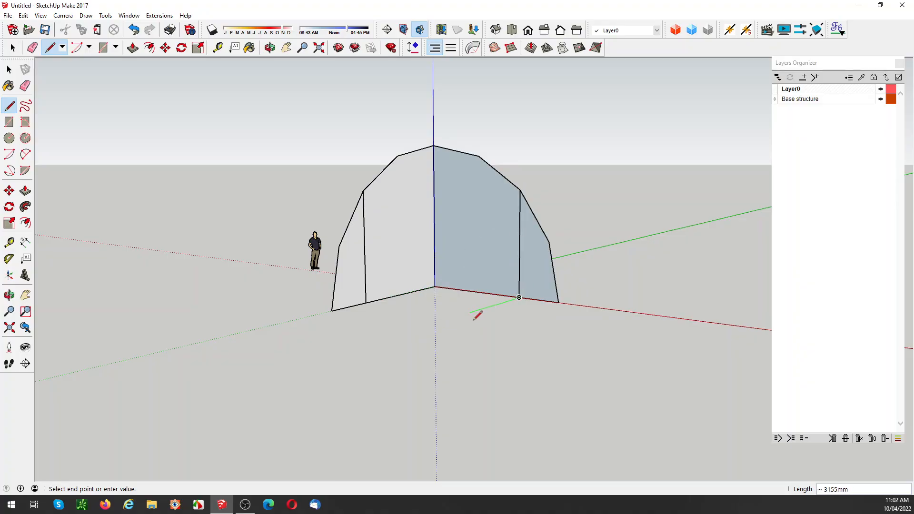
Step: Draw a square floor outline between the feet of the two vertical lines and close it through the origin to form a face
{"action": "left_click", "coordinate": [367, 301]}
{"action": "left_click", "coordinate": [372, 300]}
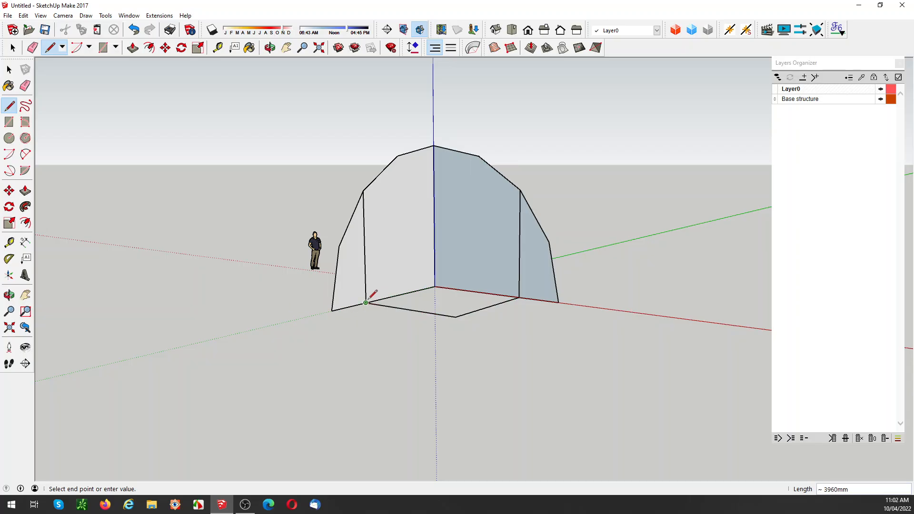
{"action": "key", "text": "space"}
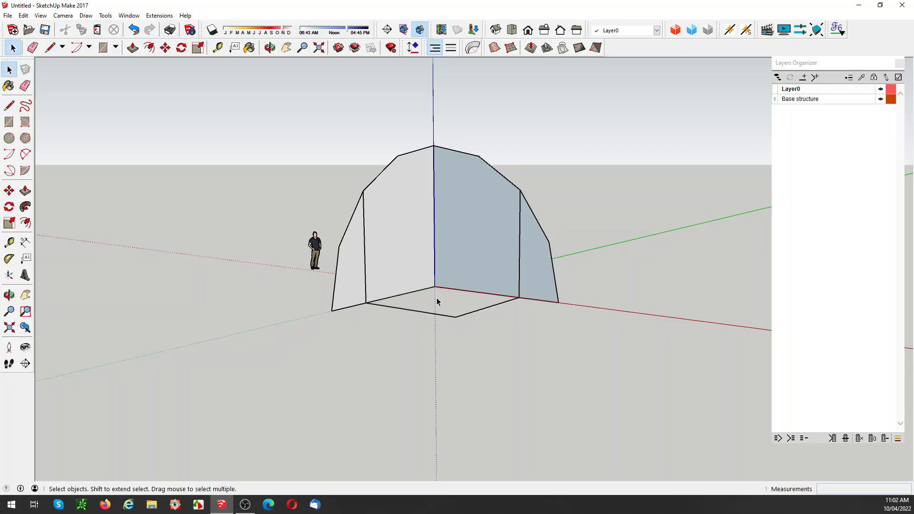
{"action": "key", "text": "l"}
{"action": "left_click", "coordinate": [366, 303]}
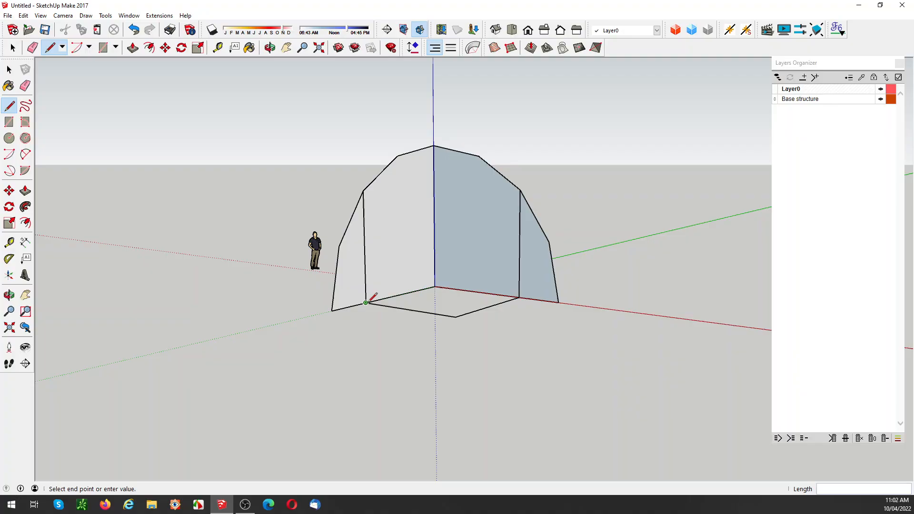
{"action": "left_click", "coordinate": [434, 286]}
{"action": "left_click", "coordinate": [519, 297]}
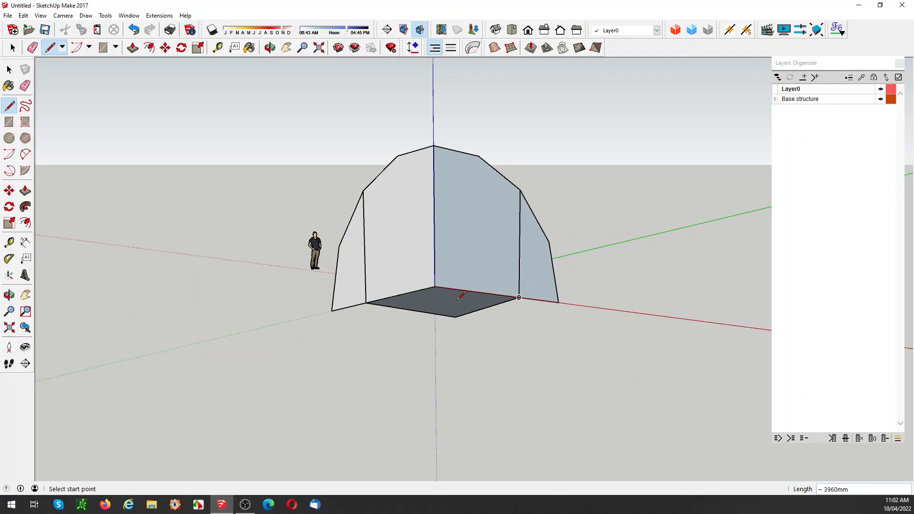
Step: Make the floor face and its edges into a group and select that group
{"action": "key", "text": "space"}
{"action": "right_click", "coordinate": [441, 307]}
{"action": "left_click", "coordinate": [471, 160]}
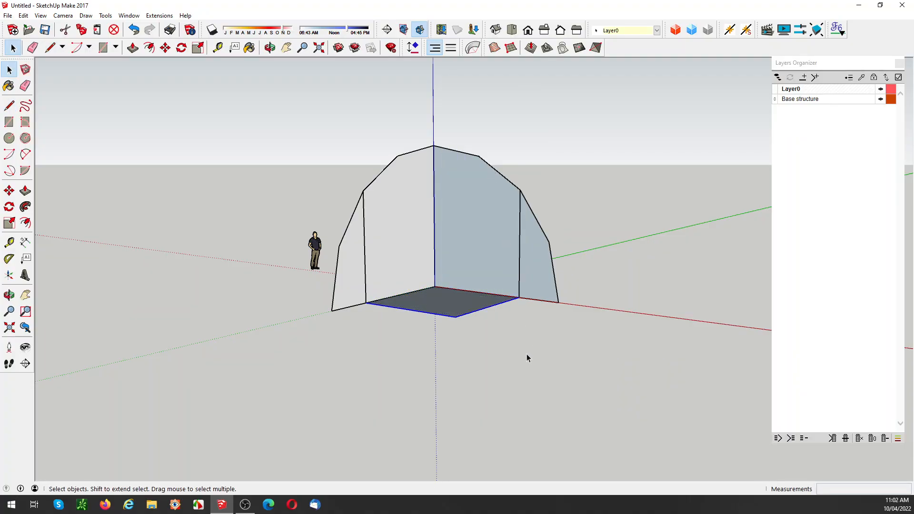
{"action": "middle_click_drag", "start_coordinate": [644, 338], "coordinate": [490, 333]}
{"action": "left_click", "coordinate": [438, 307]}
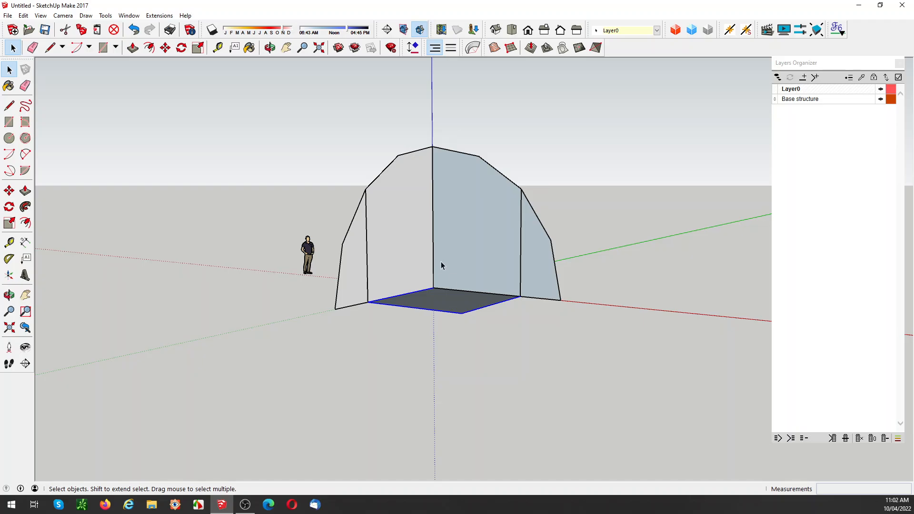
{"action": "middle_click_drag", "start_coordinate": [439, 251], "coordinate": [495, 268]}
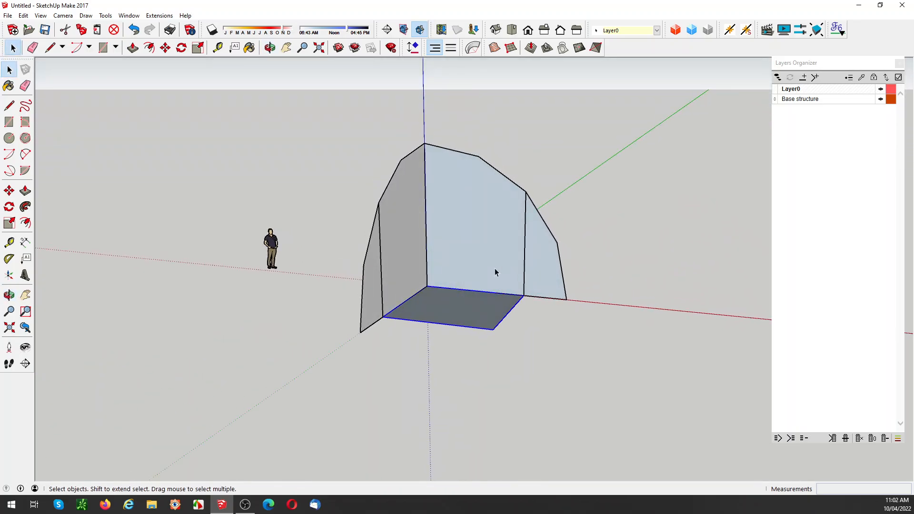
Step: Inside the arch profiles' group, rotate a copy of the red-axis profile 45° about the origin onto the floor's diagonal
{"action": "left_click", "coordinate": [495, 225]}
{"action": "double_click", "coordinate": [484, 248]}
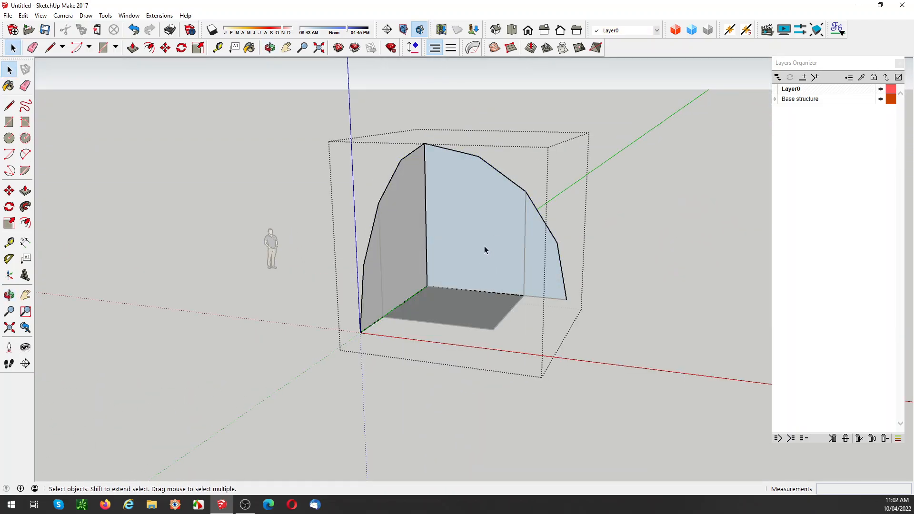
{"action": "double_click", "coordinate": [483, 245]}
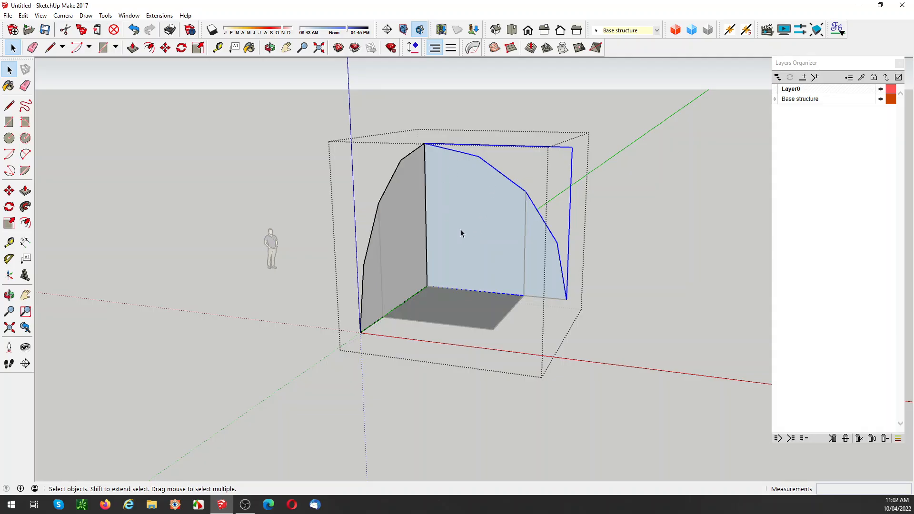
{"action": "key", "text": "q"}
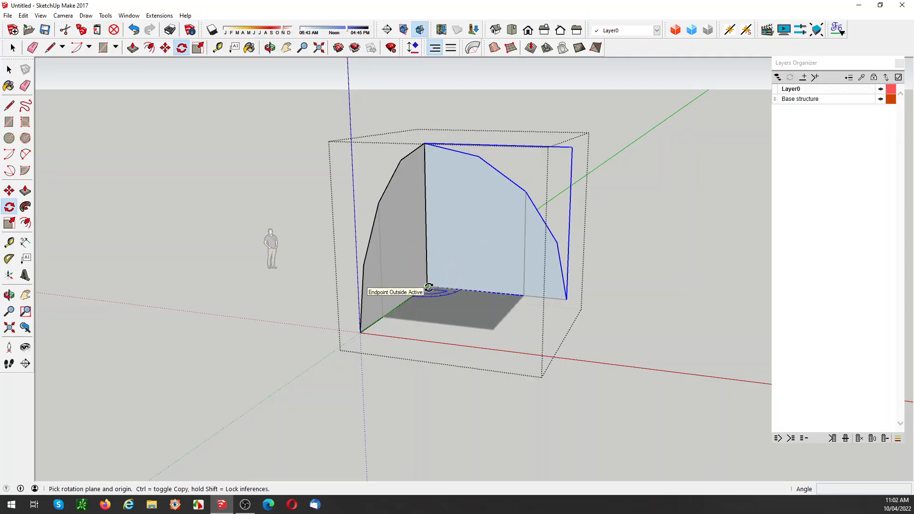
{"action": "left_click", "coordinate": [427, 286]}
{"action": "left_click", "coordinate": [479, 290]}
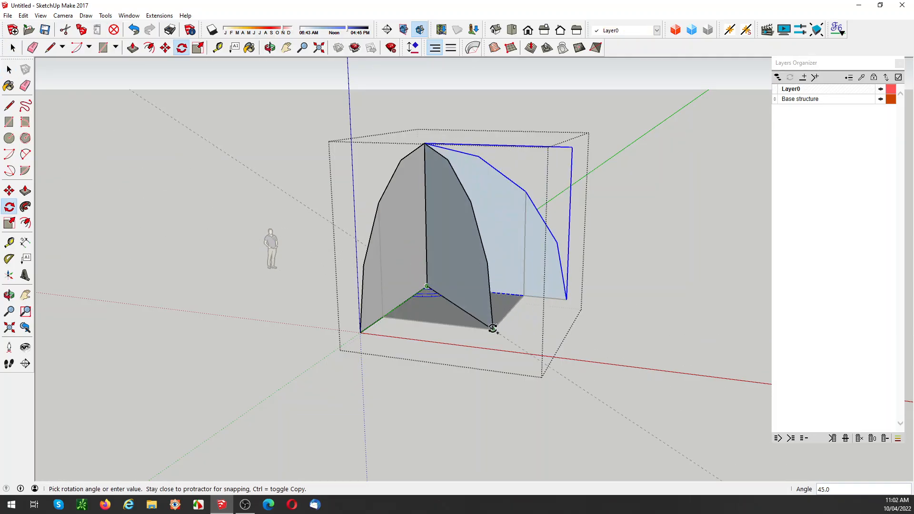
{"action": "left_click", "coordinate": [492, 330]}
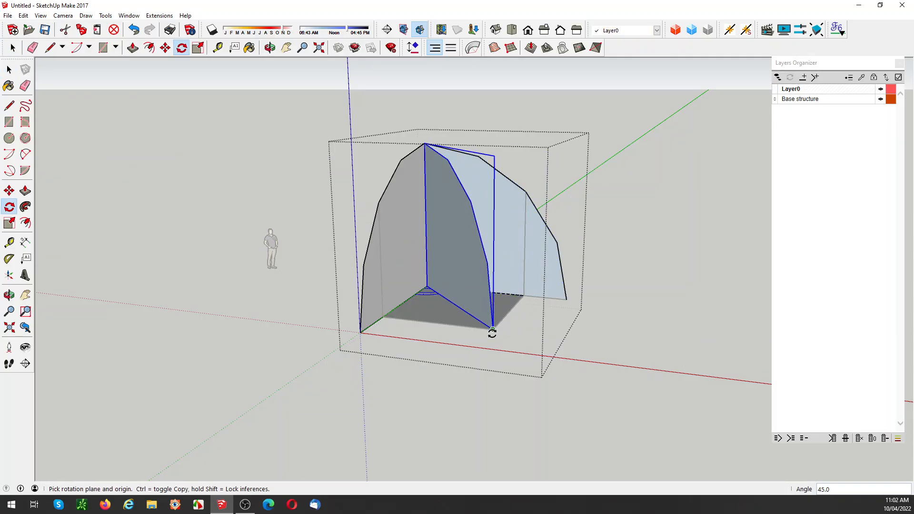
{"action": "key", "text": "space"}
{"action": "left_click", "coordinate": [636, 307]}
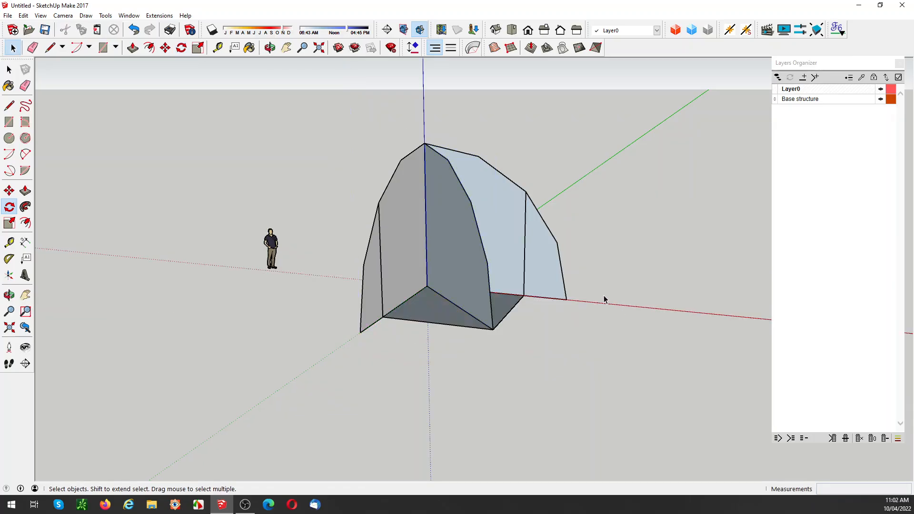
Step: Draw three lines from the origin to the intermediate corners on the curved edge of the diagonal profile
{"action": "mouse_move", "coordinate": [604, 299]}
{"action": "middle_mouse_down"}
{"action": "mouse_move", "coordinate": [598, 286]}
{"action": "mouse_move", "coordinate": [606, 286]}
{"action": "middle_mouse_up"}
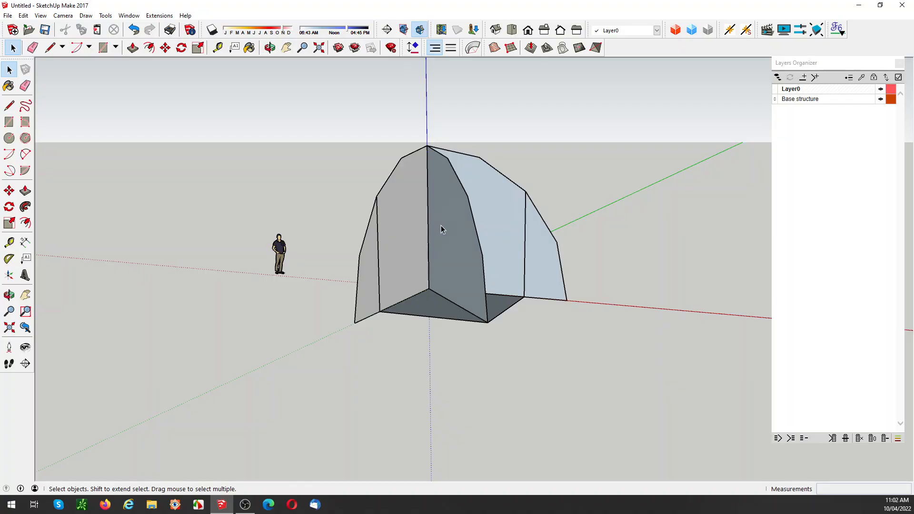
{"action": "middle_click_drag", "start_coordinate": [441, 229], "coordinate": [524, 229]}
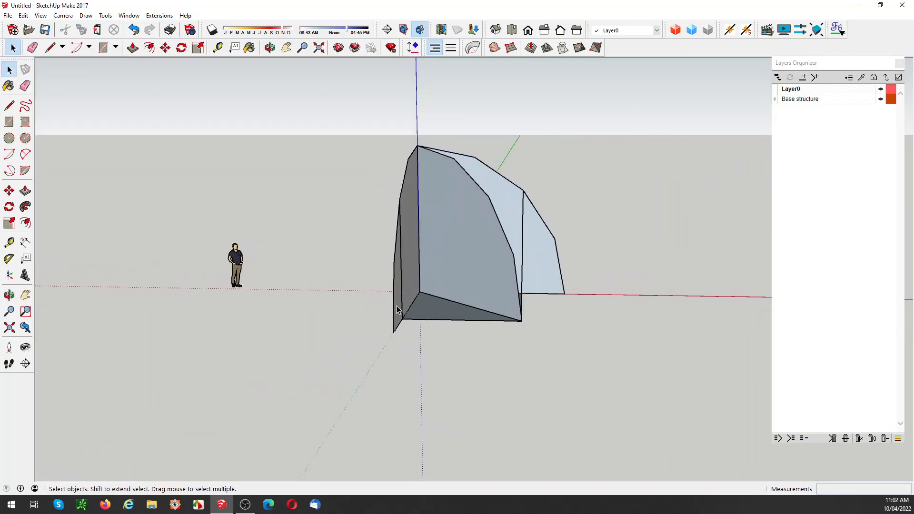
{"action": "key", "text": "l"}
{"action": "left_click", "coordinate": [419, 292]}
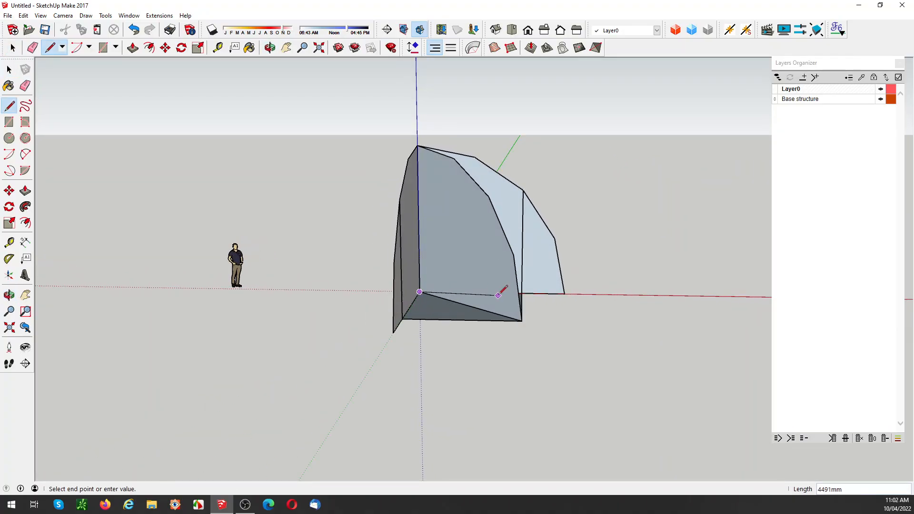
{"action": "left_click", "coordinate": [512, 255]}
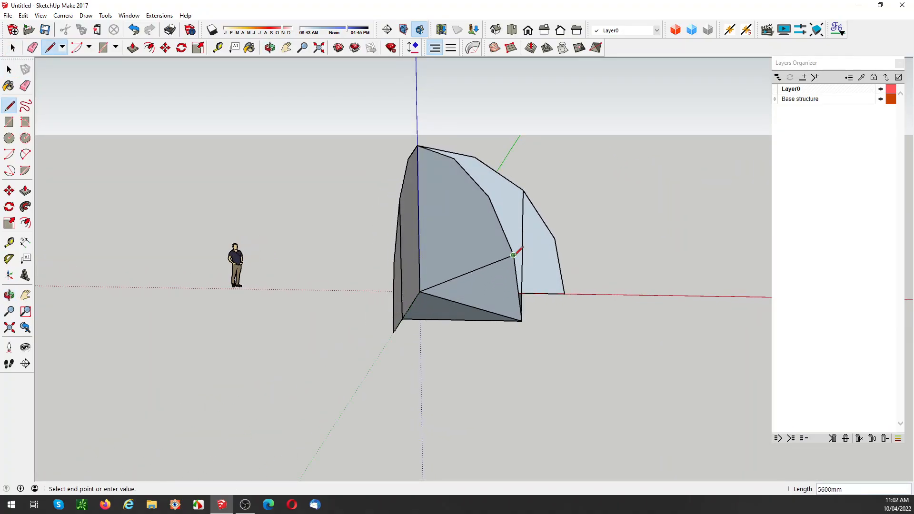
{"action": "key", "text": "Escape"}
{"action": "left_click", "coordinate": [419, 292]}
{"action": "left_click", "coordinate": [488, 196]}
{"action": "key", "text": "Escape"}
{"action": "left_click", "coordinate": [419, 291]}
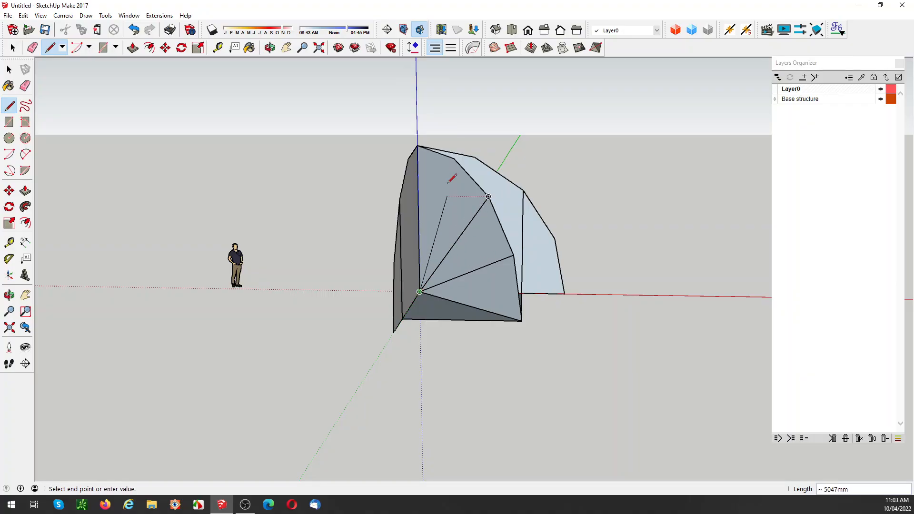
{"action": "left_click", "coordinate": [453, 159]}
{"action": "key", "text": "space"}
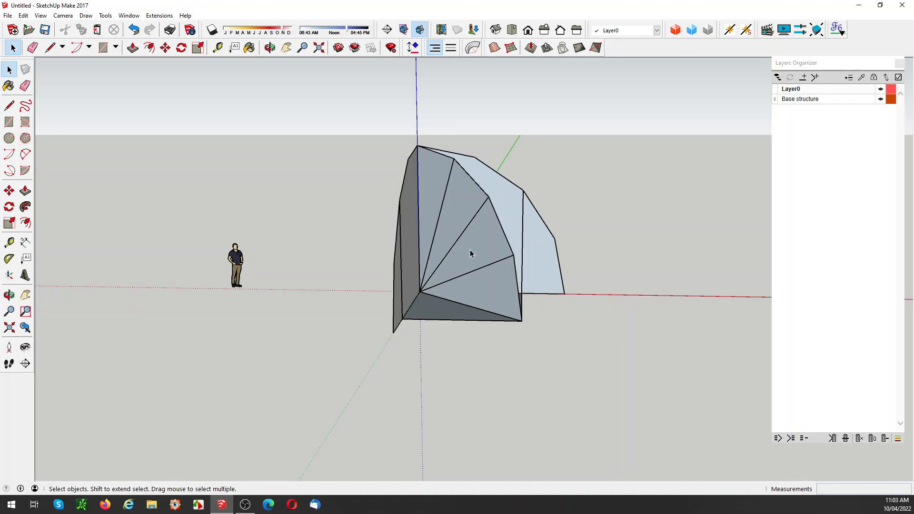
Step: Rotate a copy of the lowest fan line about 11.3° downward around the origin, in the plane of the diagonal profile
{"action": "middle_click_drag", "start_coordinate": [455, 174], "coordinate": [461, 196]}
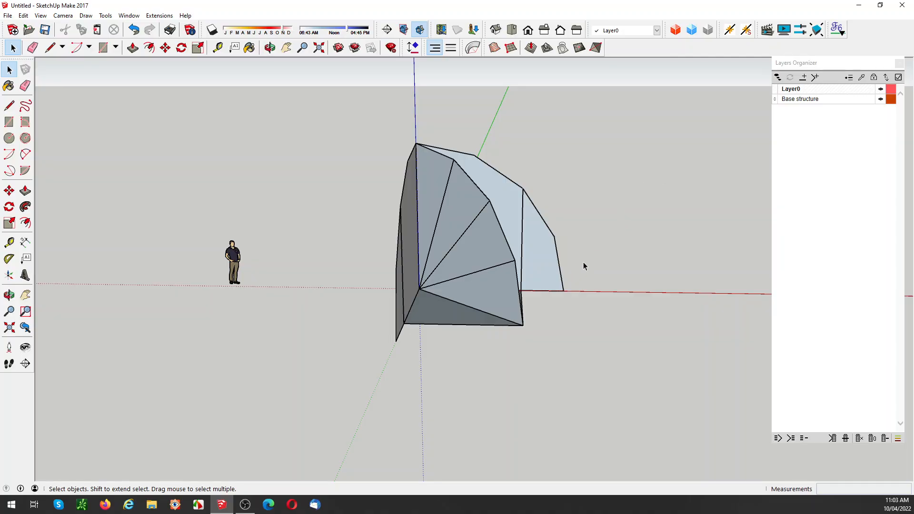
{"action": "mouse_move", "coordinate": [490, 255]}
{"action": "middle_mouse_down"}
{"action": "mouse_move", "coordinate": [467, 255]}
{"action": "mouse_move", "coordinate": [489, 251]}
{"action": "middle_mouse_up"}
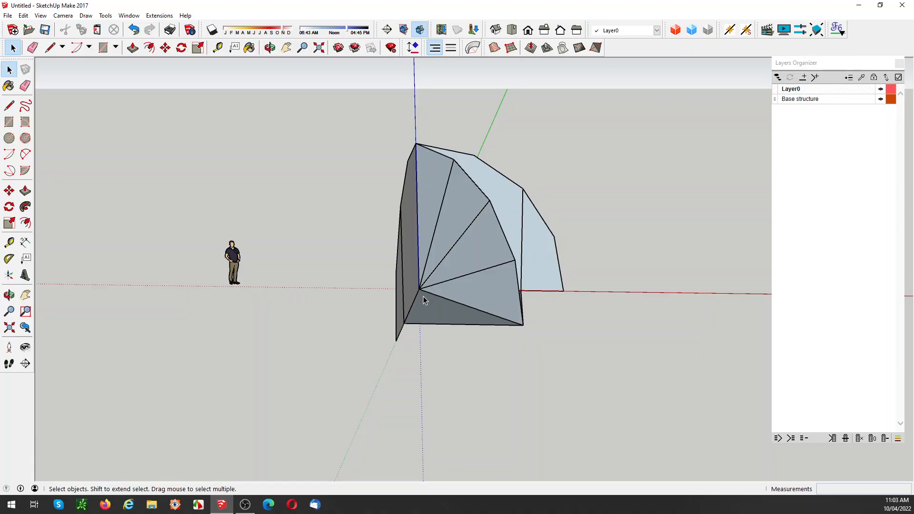
{"action": "left_click", "coordinate": [466, 279]}
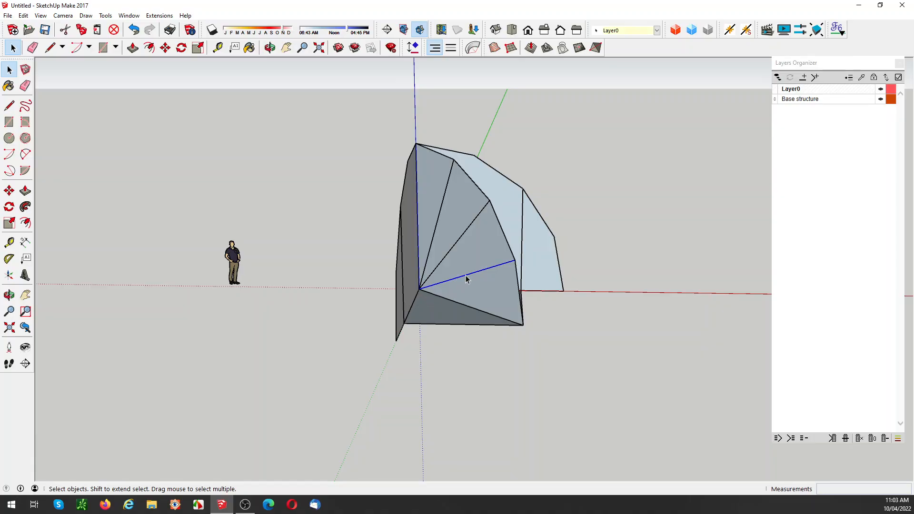
{"action": "key", "text": "q"}
{"action": "left_click", "coordinate": [419, 289]}
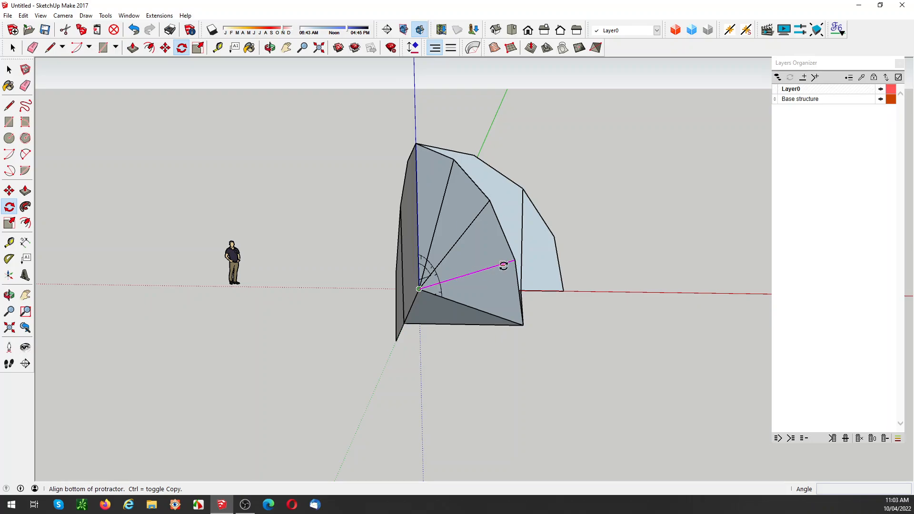
{"action": "left_click", "coordinate": [504, 265]}
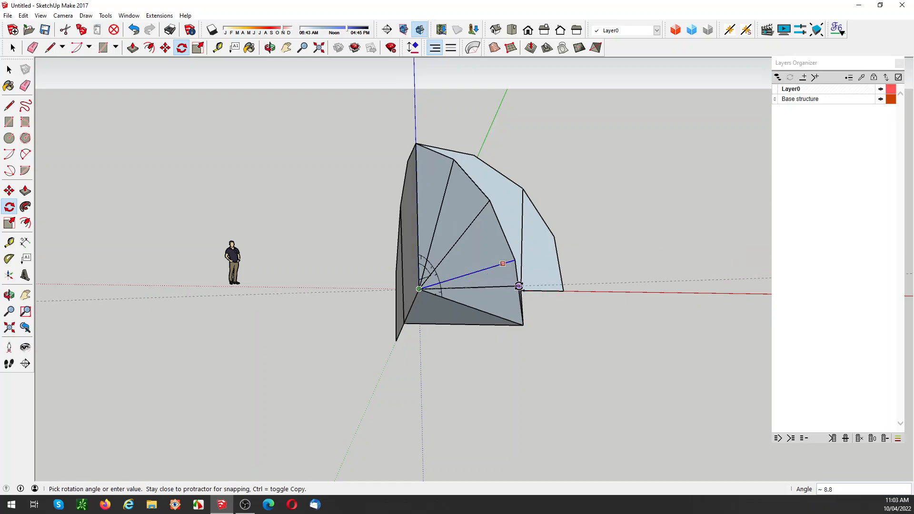
{"action": "left_click", "coordinate": [519, 288]}
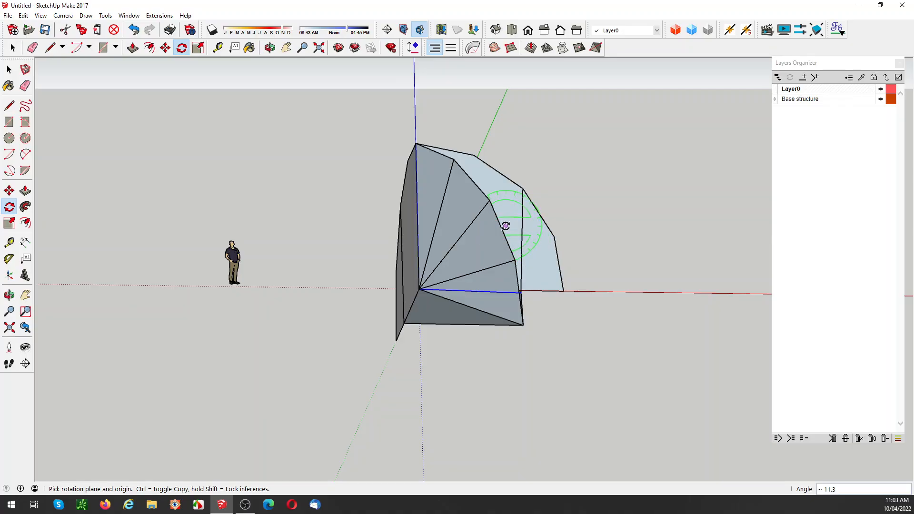
Step: Rotate-copy the new fan line upward around the origin by 22.5°, twice in succession, placing a line within each remaining lower gap
{"action": "left_click", "coordinate": [419, 289]}
{"action": "left_click", "coordinate": [465, 290]}
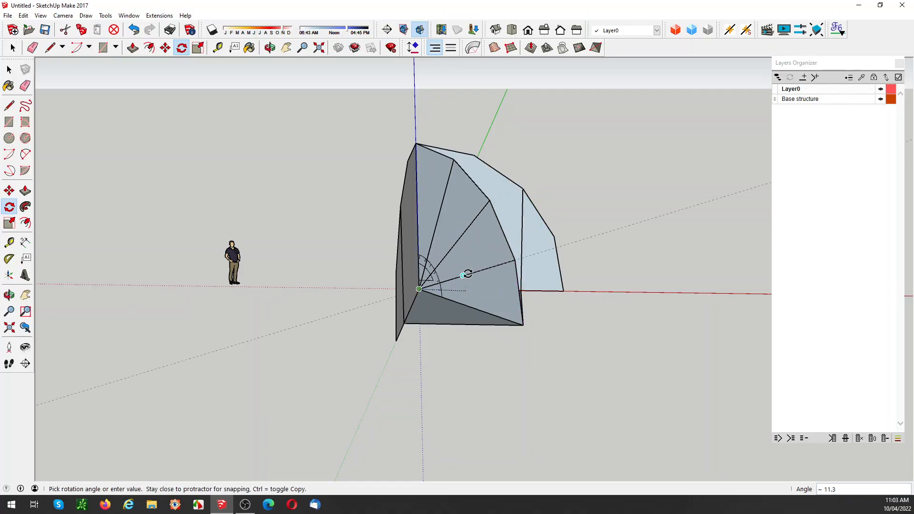
{"action": "left_click", "coordinate": [501, 234]}
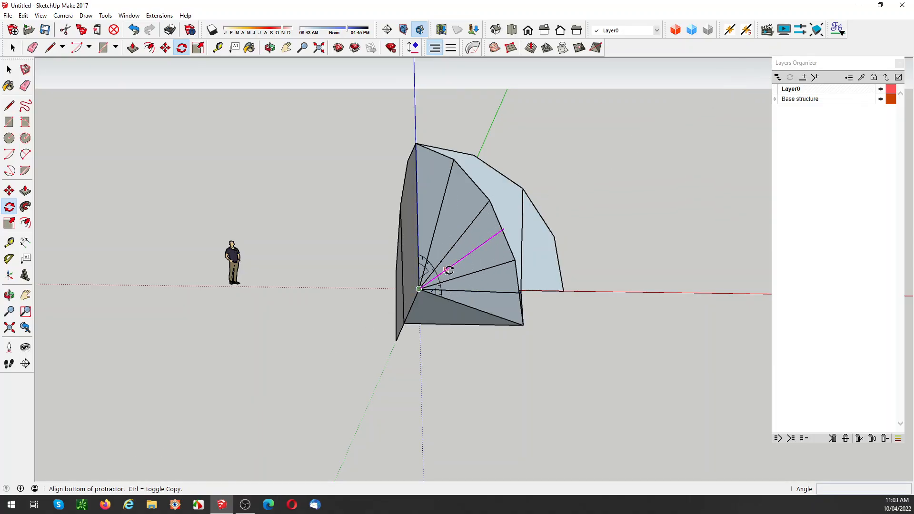
{"action": "left_click", "coordinate": [470, 252]}
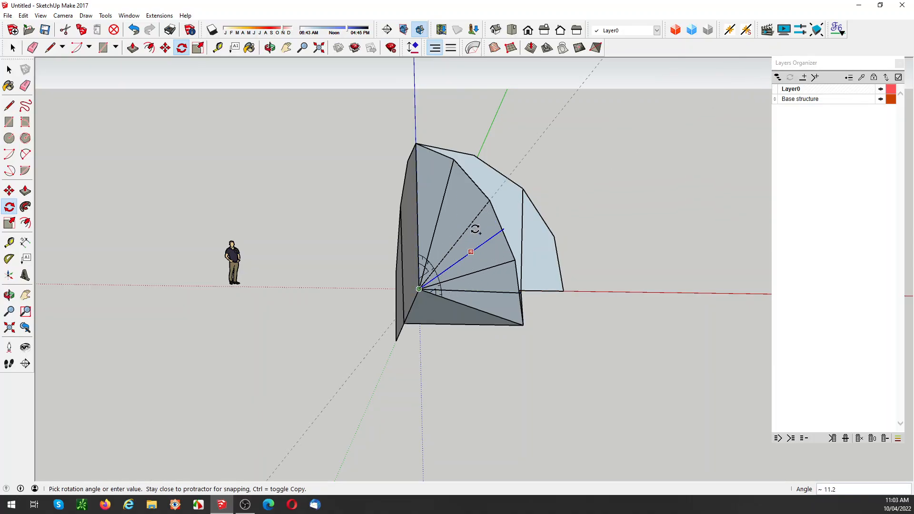
{"action": "left_click", "coordinate": [473, 182]}
{"action": "key", "text": "space"}
Step: Try raising the floor group vertically to the fan line ends on the diagonal profile, and set it back at the base
{"action": "middle_click_drag", "start_coordinate": [507, 324], "coordinate": [521, 257]}
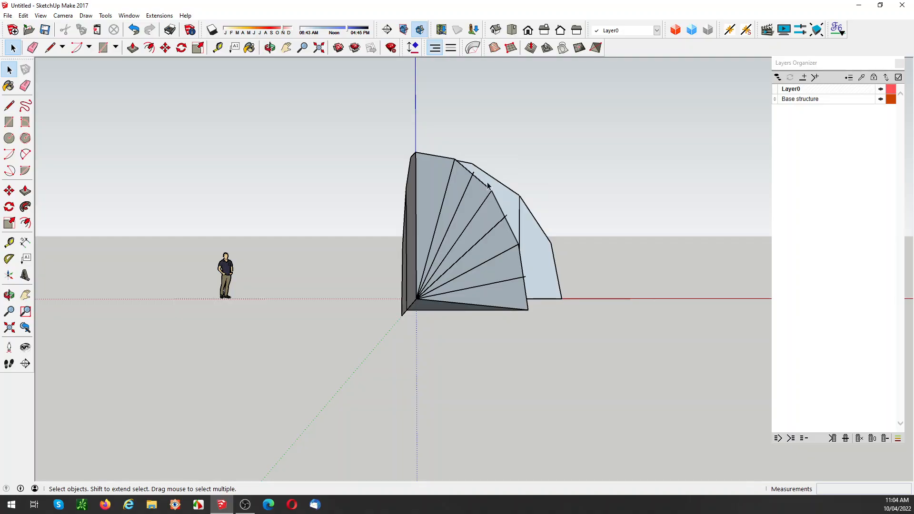
{"action": "middle_click_drag", "start_coordinate": [519, 217], "coordinate": [508, 234]}
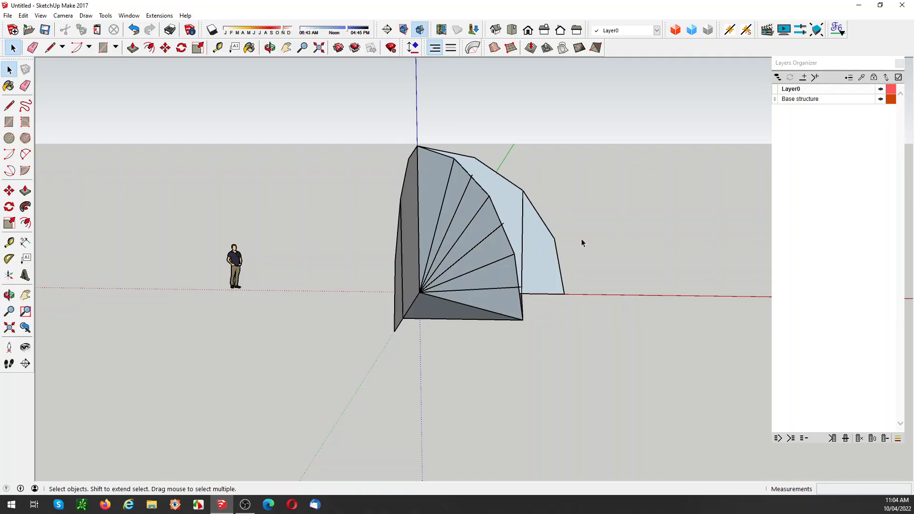
{"action": "middle_click_drag", "start_coordinate": [581, 242], "coordinate": [528, 257]}
{"action": "left_click", "coordinate": [428, 320]}
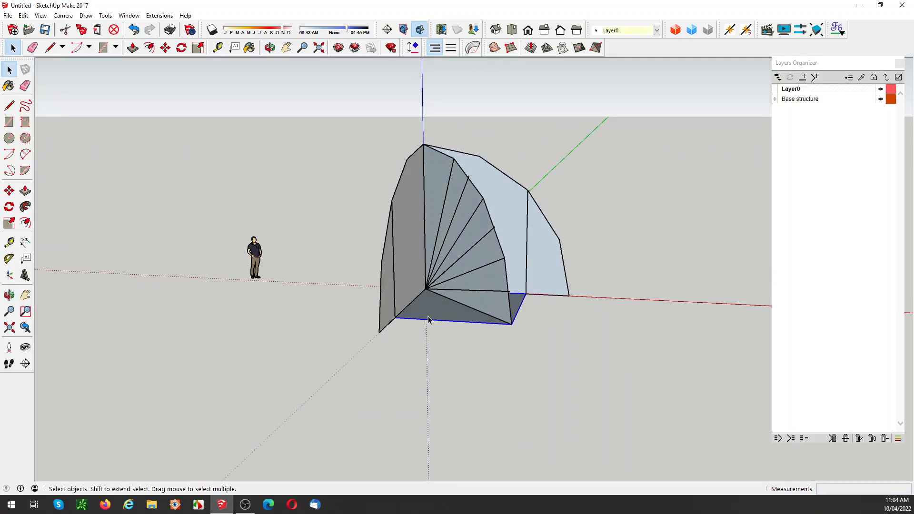
{"action": "key", "text": "m"}
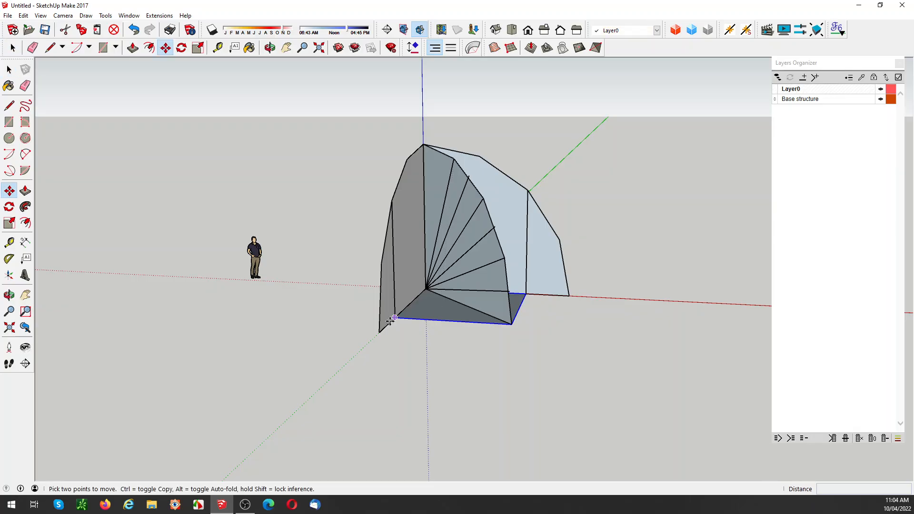
{"action": "left_click", "coordinate": [395, 318]}
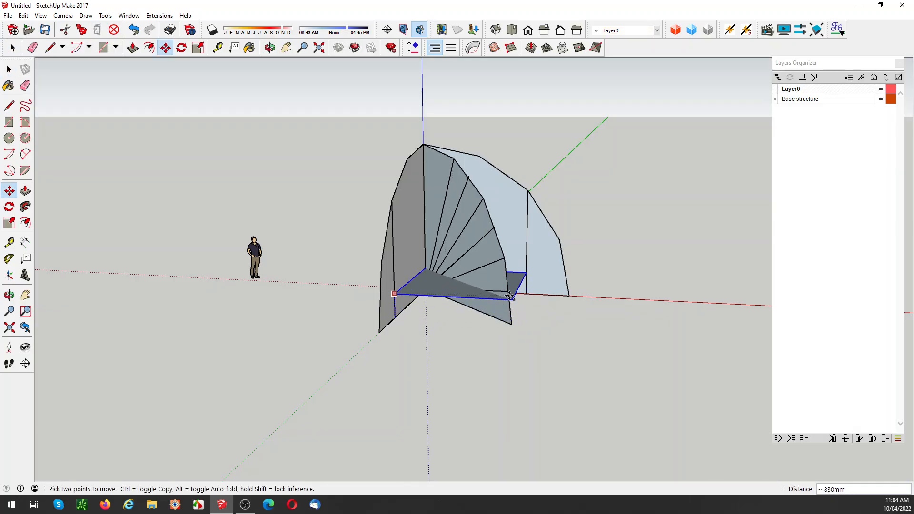
{"action": "scroll", "coordinate": [514, 300], "scroll_direction": "up", "scroll_amount": 5}
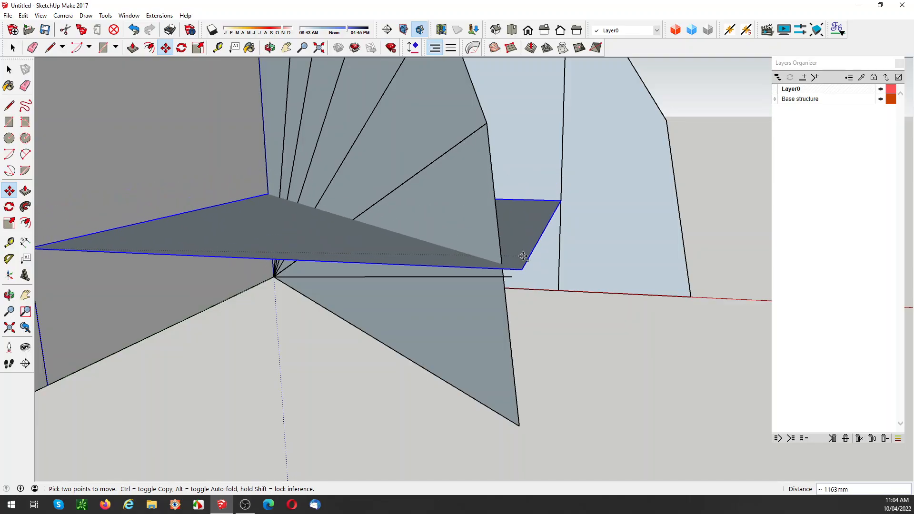
{"action": "mouse_move", "coordinate": [503, 271]}
{"action": "middle_mouse_down"}
{"action": "mouse_move", "coordinate": [520, 271]}
{"action": "mouse_move", "coordinate": [513, 280]}
{"action": "middle_mouse_up"}
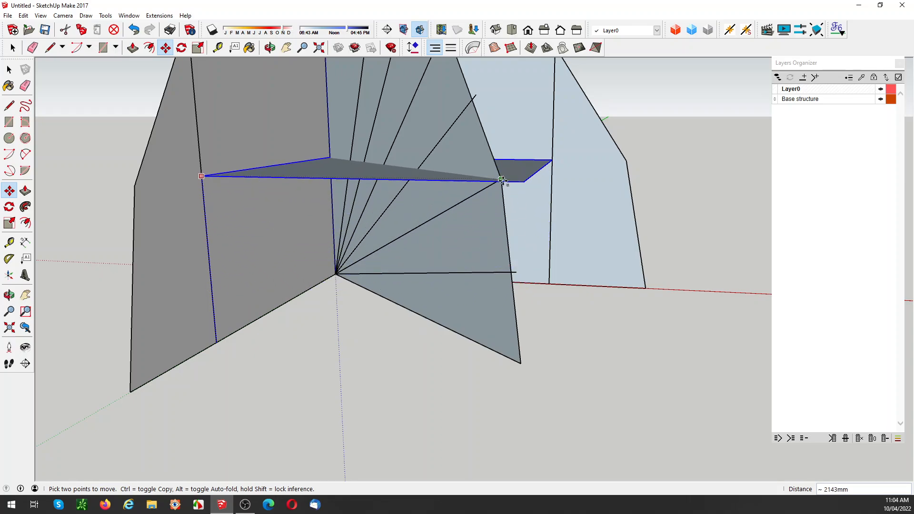
{"action": "middle_click_drag", "start_coordinate": [505, 178], "coordinate": [446, 226]}
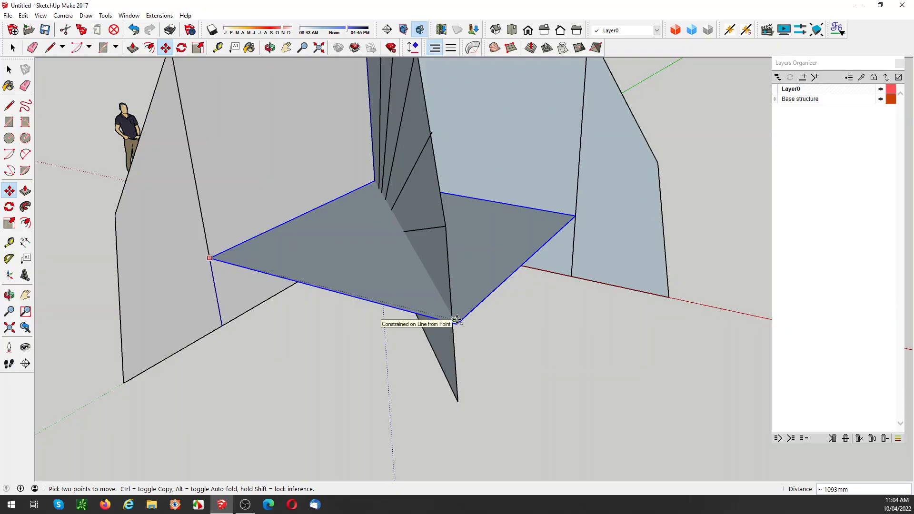
{"action": "left_click", "coordinate": [457, 400]}
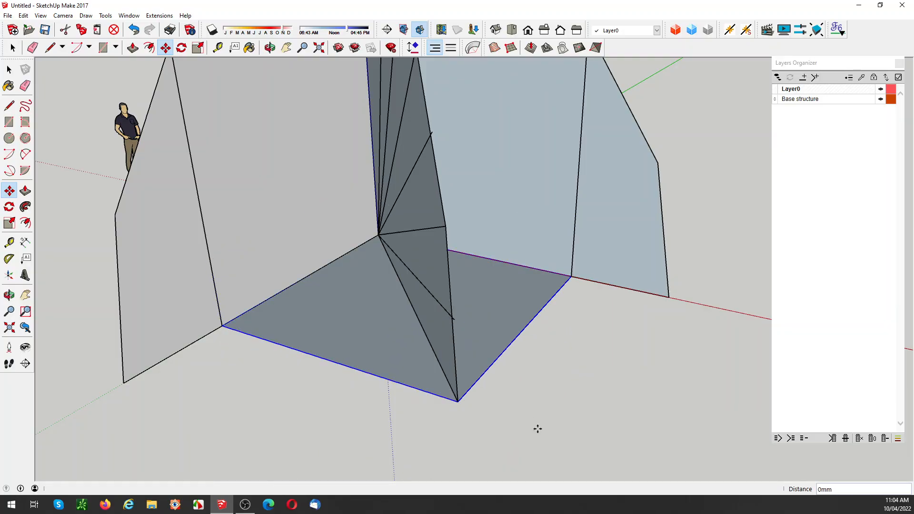
{"action": "key", "text": "space"}
Step: Delete the diagonal profile from inside the arch profiles' group and delete the floor group, keeping the fan lines
{"action": "scroll", "coordinate": [404, 300], "scroll_direction": "down", "scroll_amount": 5}
{"action": "middle_click_drag", "start_coordinate": [404, 300], "coordinate": [394, 159]}
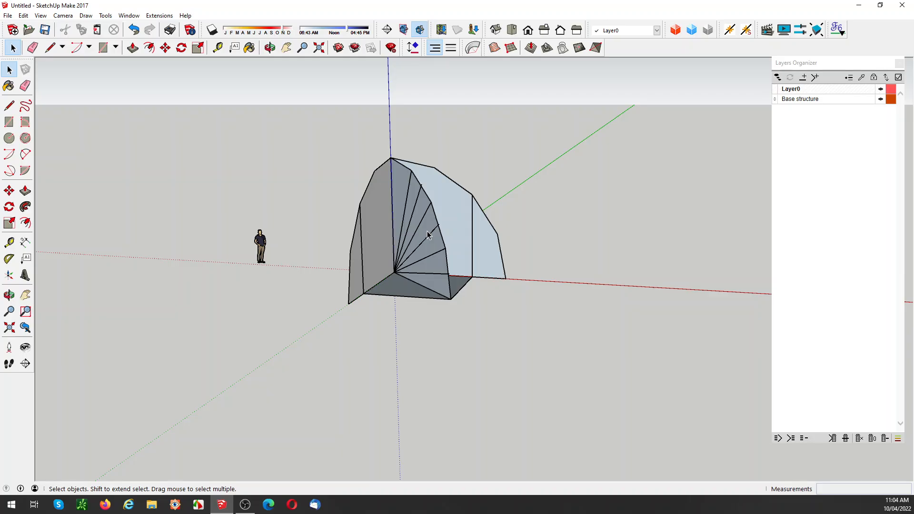
{"action": "left_click", "coordinate": [420, 270]}
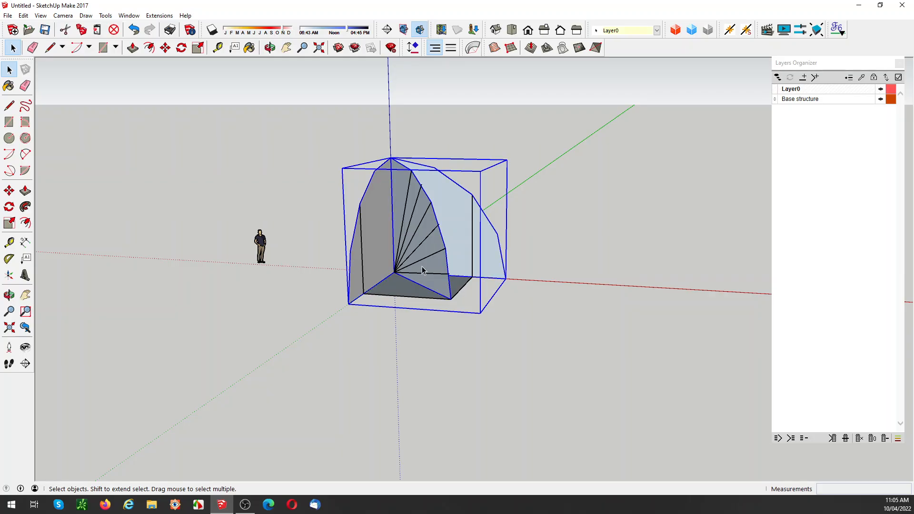
{"action": "double_click", "coordinate": [422, 269]}
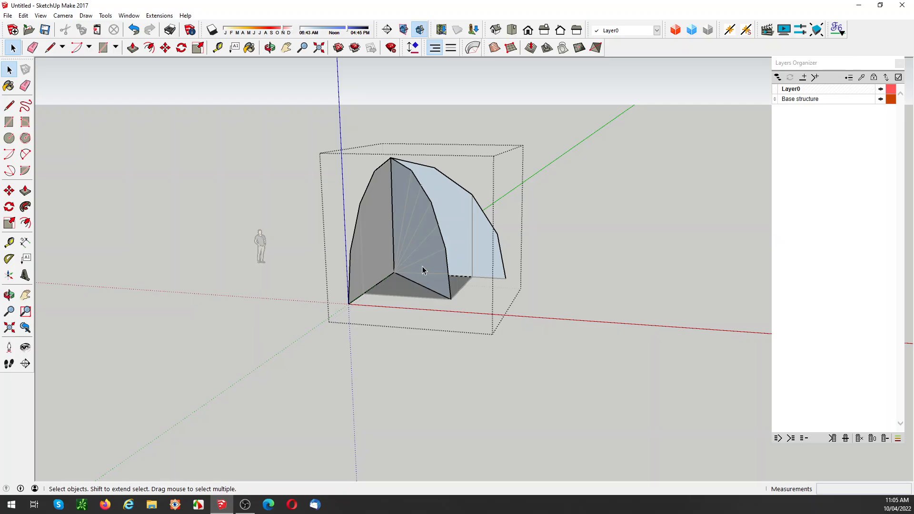
{"action": "left_click", "coordinate": [422, 269]}
{"action": "key", "text": "Delete"}
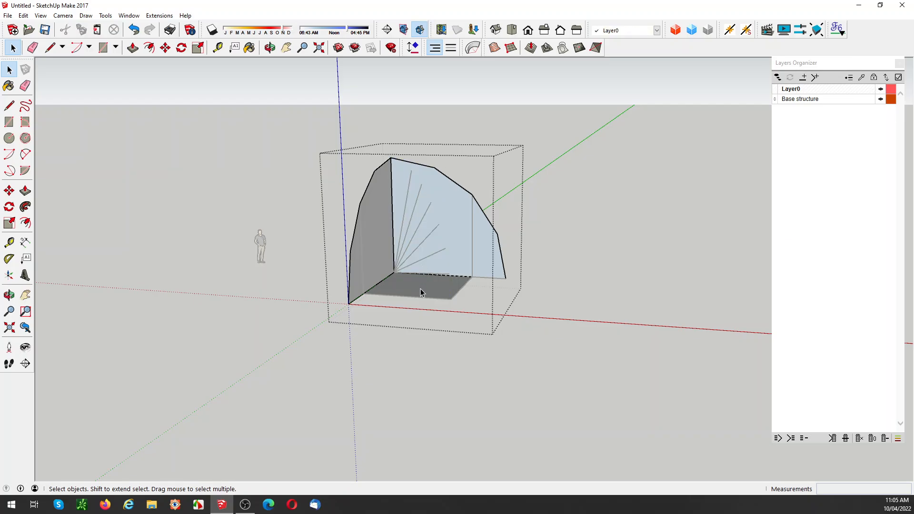
{"action": "key", "text": "Escape"}
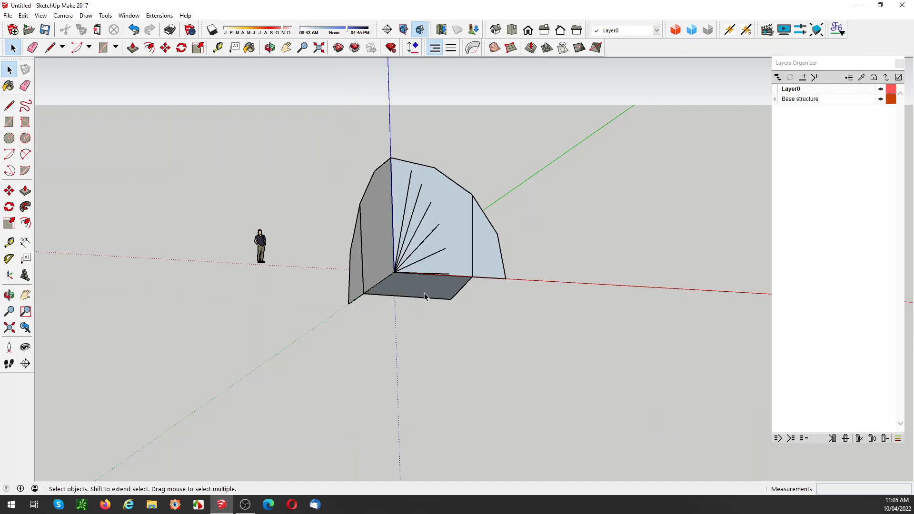
{"action": "left_click", "coordinate": [424, 293]}
{"action": "key", "text": "Delete"}
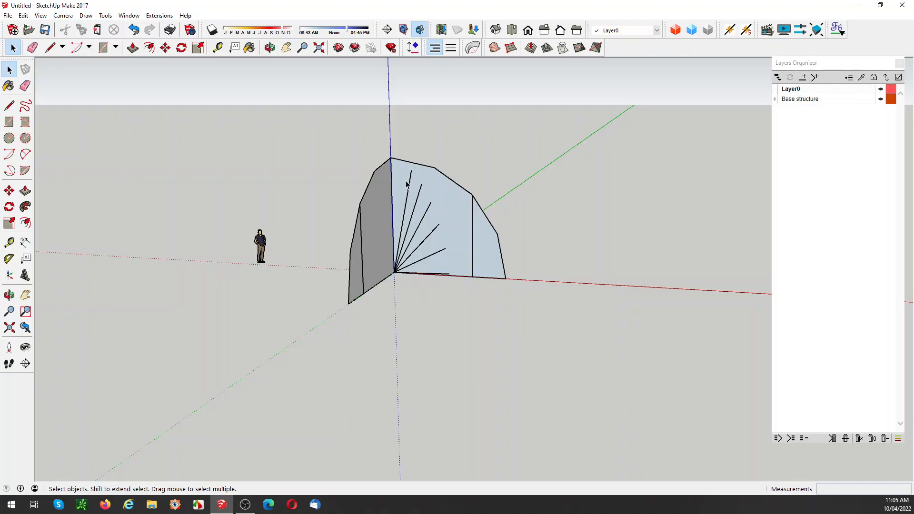
Step: Delete all the fan lines and the vertical dividing line on each of the two arch profiles
{"action": "left_click_drag", "start_coordinate": [376, 141], "coordinate": [456, 290]}
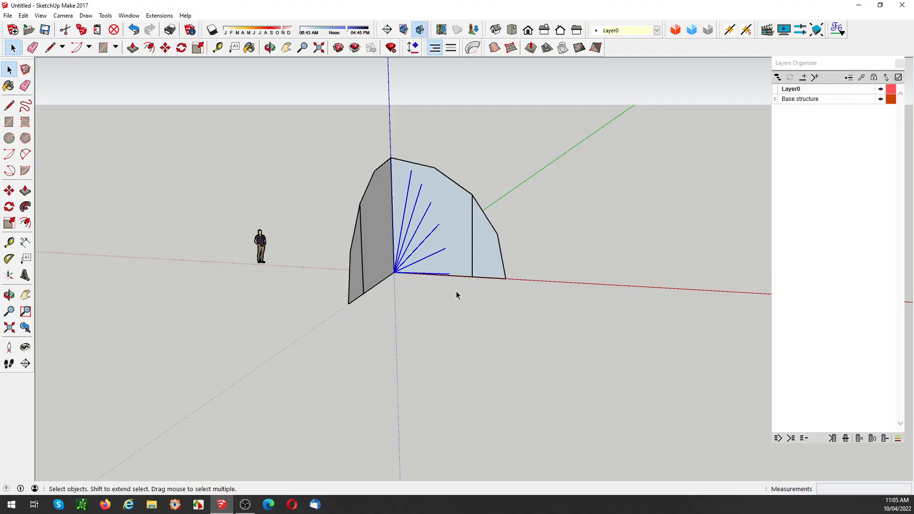
{"action": "key", "text": "Delete"}
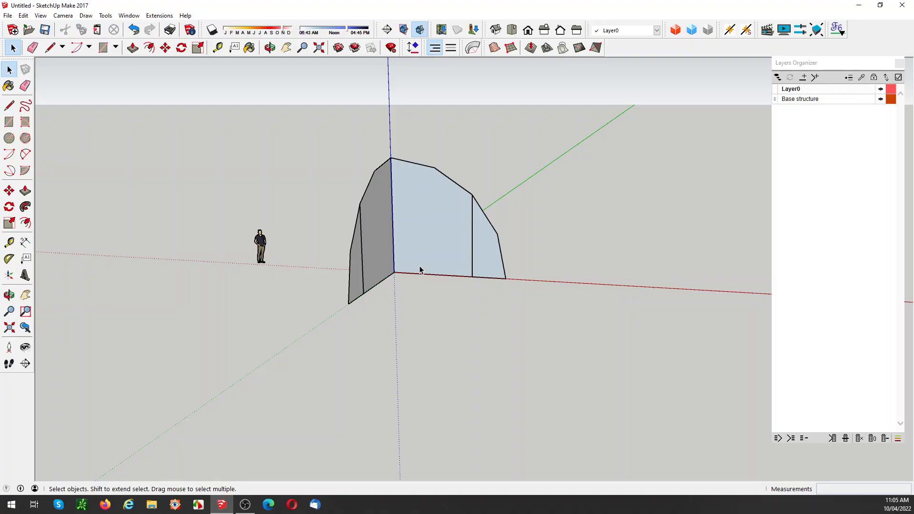
{"action": "left_click", "coordinate": [361, 243]}
{"action": "key", "text": "Delete"}
{"action": "left_click", "coordinate": [471, 223]}
{"action": "key", "text": "Delete"}
Step: Unhide all geometry, hide both wall groups, the faceted shell and the green triangular panel, and delete the leftover vertical line
{"action": "key", "text": "shift+h"}
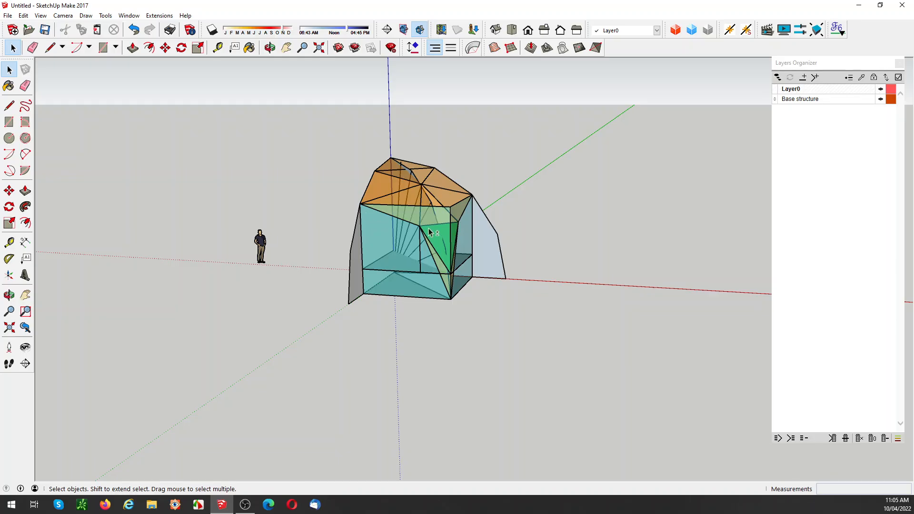
{"action": "left_click", "coordinate": [402, 245]}
{"action": "key", "text": "Delete"}
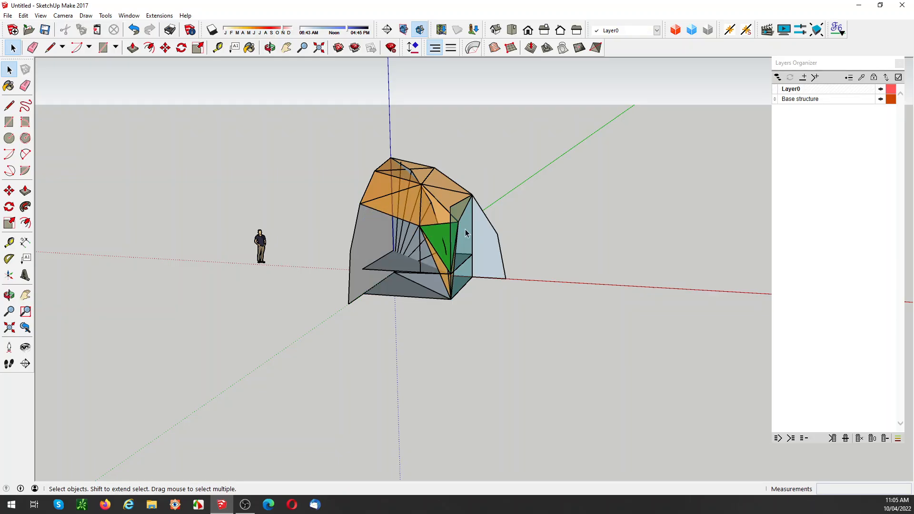
{"action": "middle_click_drag", "start_coordinate": [493, 237], "coordinate": [419, 227]}
{"action": "left_click", "coordinate": [384, 215]}
{"action": "key", "text": "Delete"}
{"action": "left_click", "coordinate": [431, 241]}
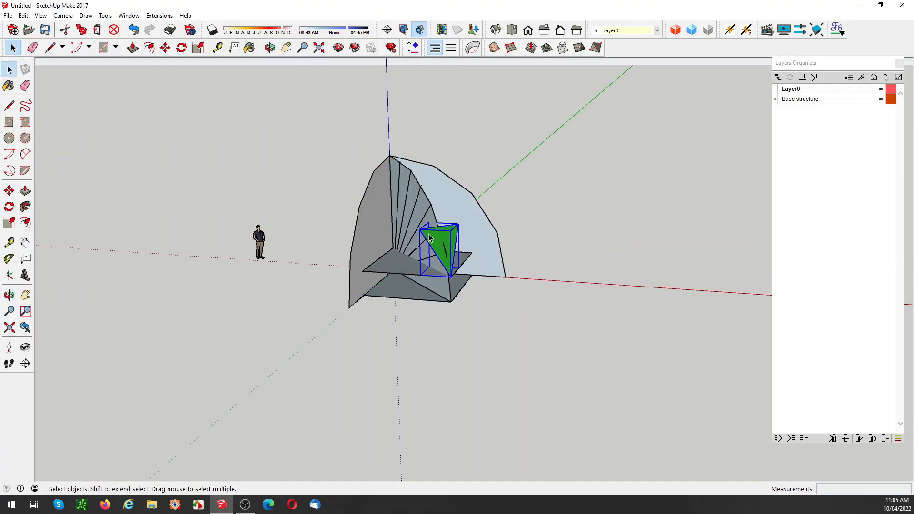
{"action": "key", "text": "Delete"}
{"action": "left_click", "coordinate": [420, 262]}
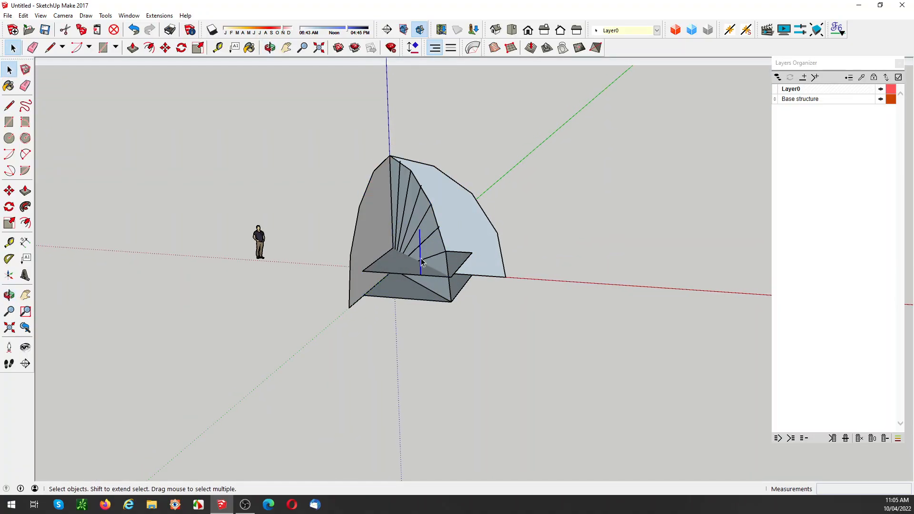
{"action": "key", "text": "Delete"}
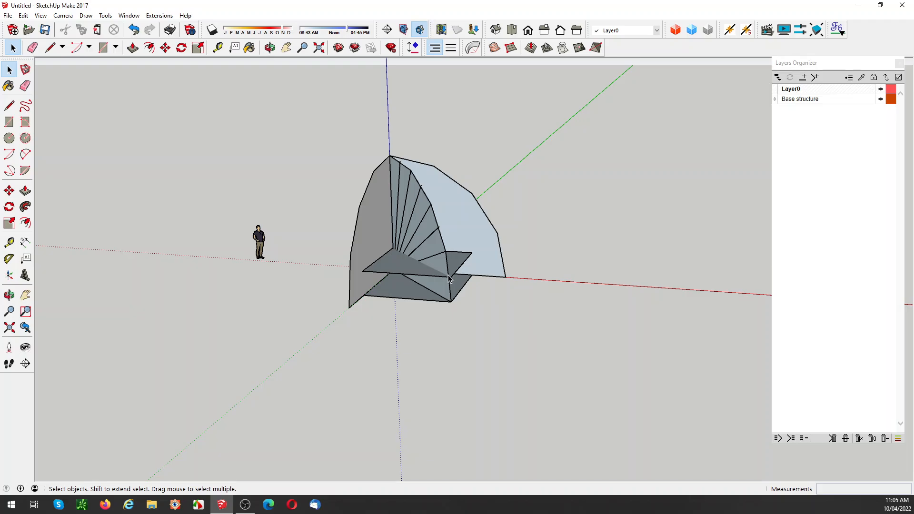
Step: Lower the raised floor plane vertically by about 19 mm to the outer end of the lowest sloping fan line
{"action": "scroll", "coordinate": [449, 279], "scroll_direction": "up", "scroll_amount": 5}
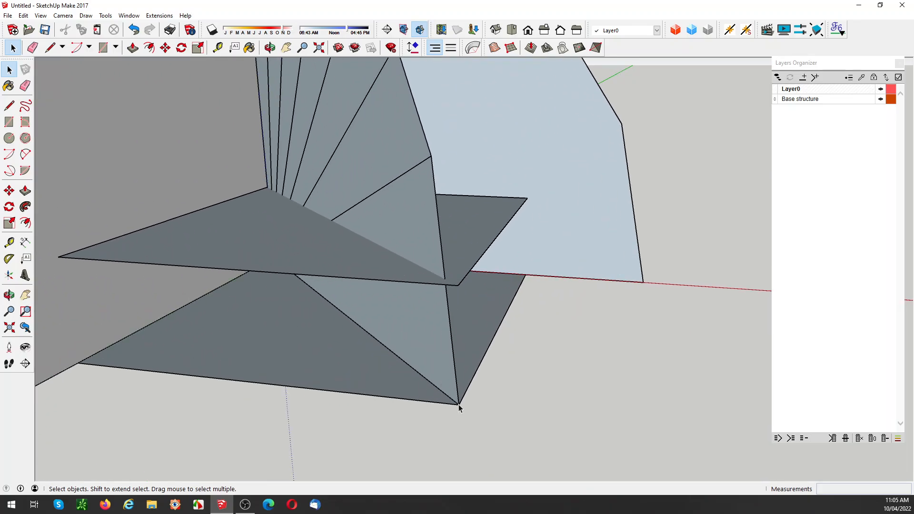
{"action": "middle_click_drag", "start_coordinate": [459, 404], "coordinate": [459, 357]}
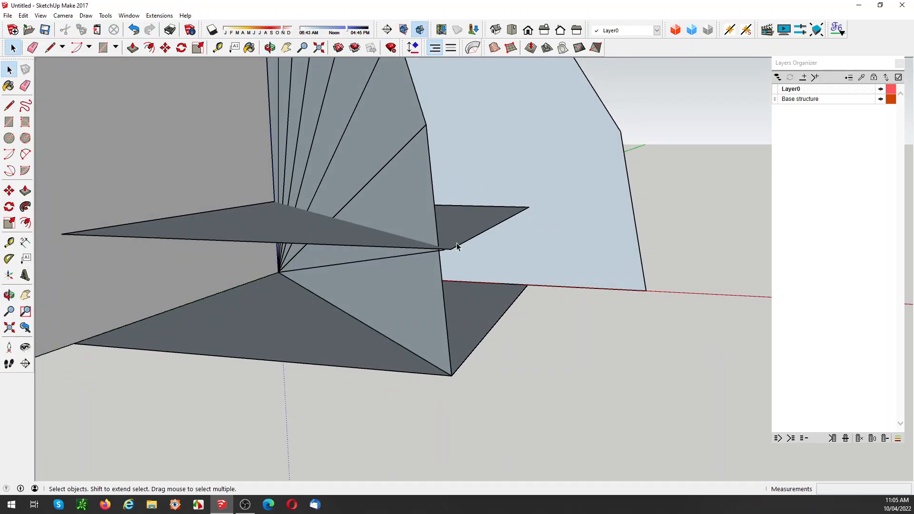
{"action": "scroll", "coordinate": [455, 256], "scroll_direction": "up", "scroll_amount": 5}
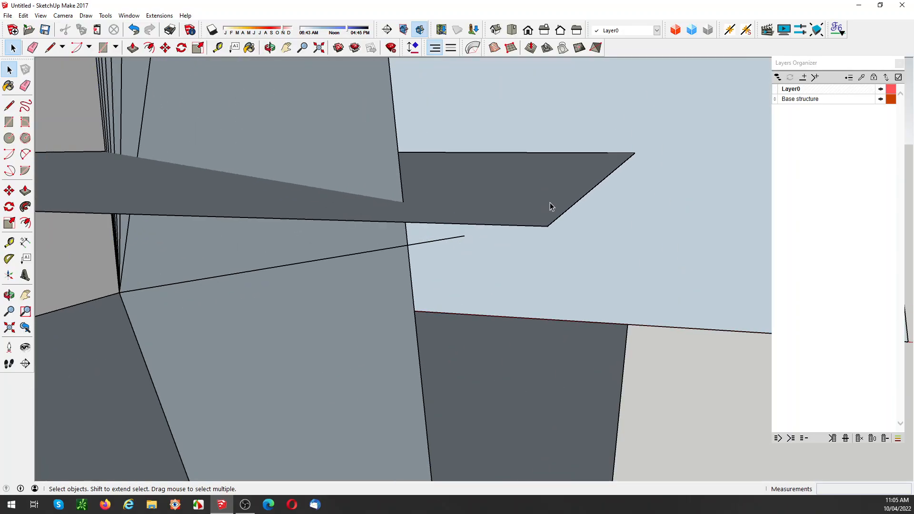
{"action": "double_click", "coordinate": [541, 221]}
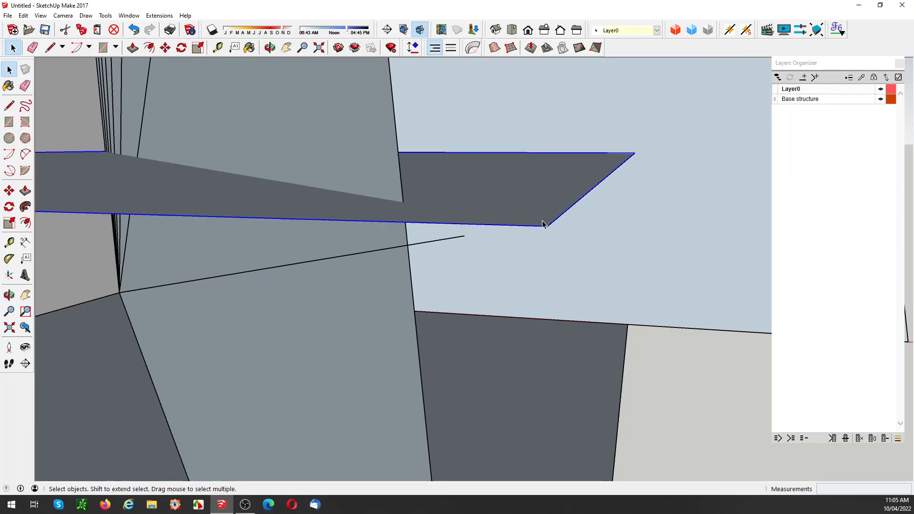
{"action": "key", "text": "m"}
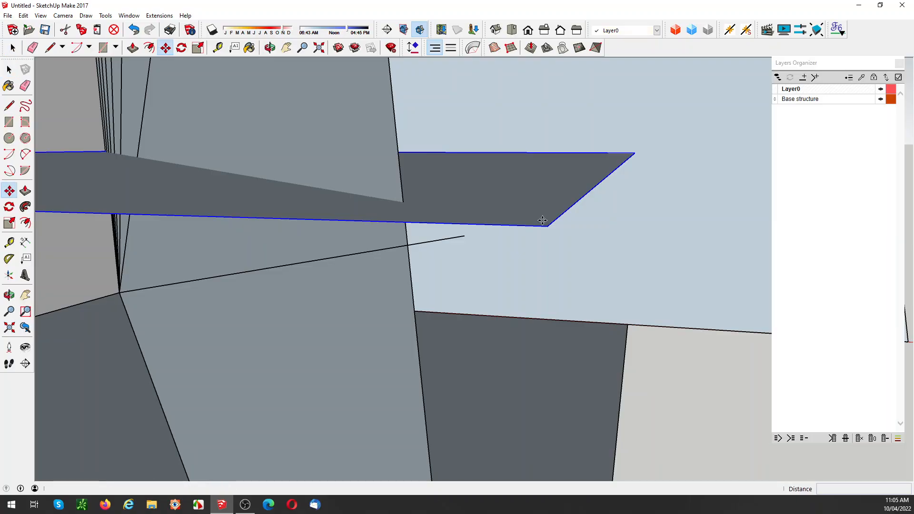
{"action": "left_click", "coordinate": [542, 223]}
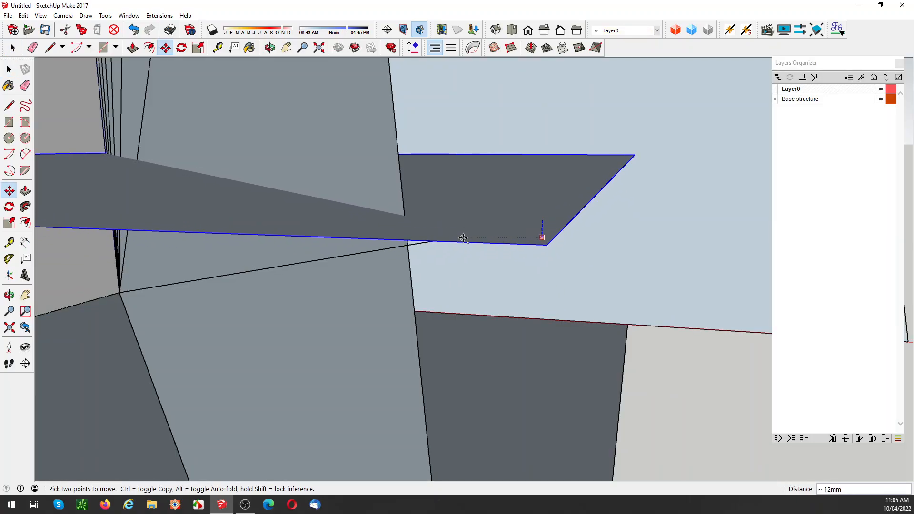
{"action": "middle_click_drag", "start_coordinate": [538, 238], "coordinate": [464, 265]}
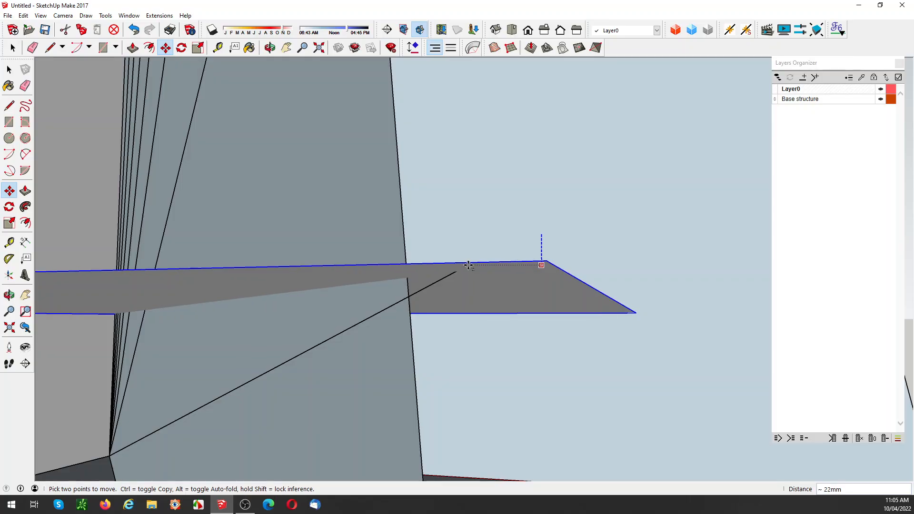
{"action": "left_click", "coordinate": [473, 261]}
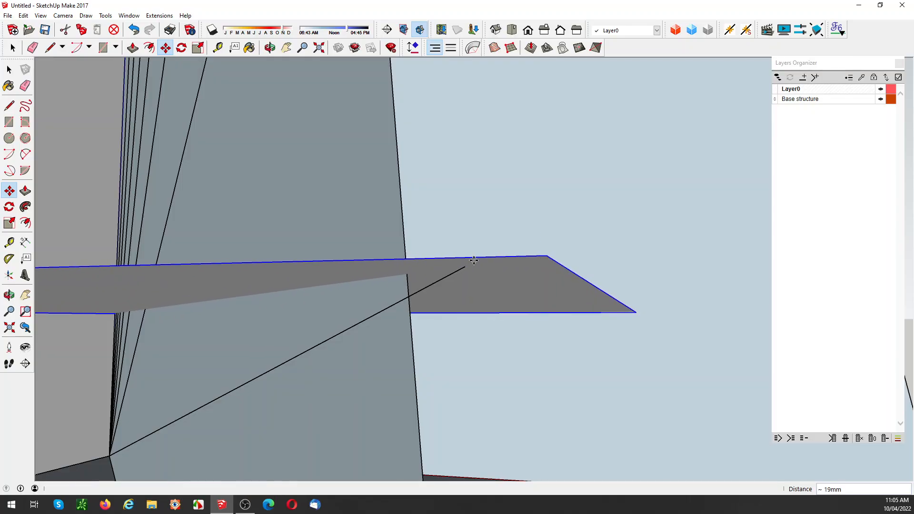
{"action": "middle_click_drag", "start_coordinate": [434, 314], "coordinate": [431, 335]}
{"action": "scroll", "coordinate": [431, 280], "scroll_direction": "down", "scroll_amount": 5}
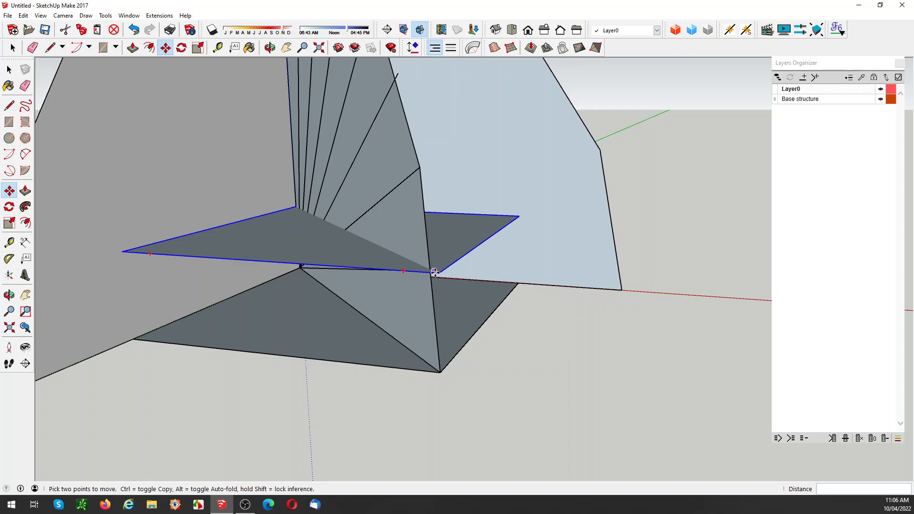
{"action": "key", "text": "space"}
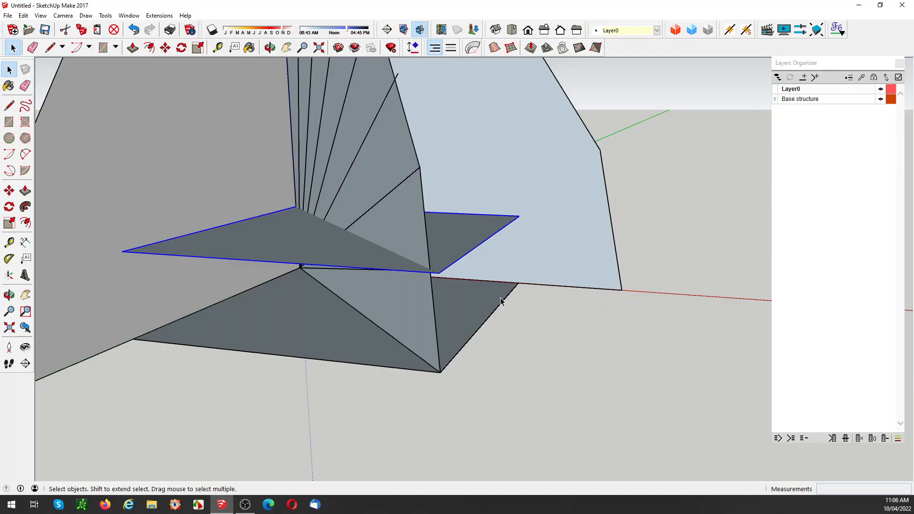
Step: Unhide all geometry, and hide the two wall groups and the green triangular panel, keeping the faceted shell shown
{"action": "scroll", "coordinate": [504, 307], "scroll_direction": "down", "scroll_amount": 5}
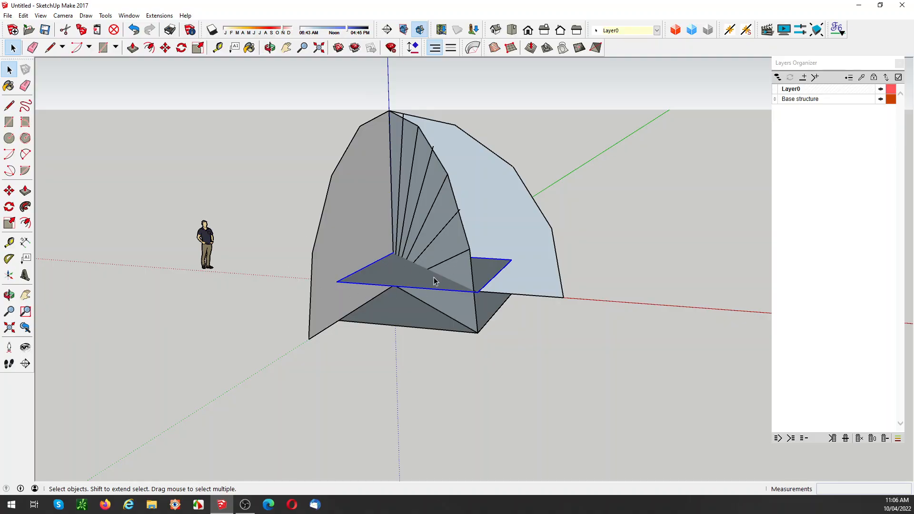
{"action": "middle_click_drag", "start_coordinate": [438, 279], "coordinate": [440, 304]}
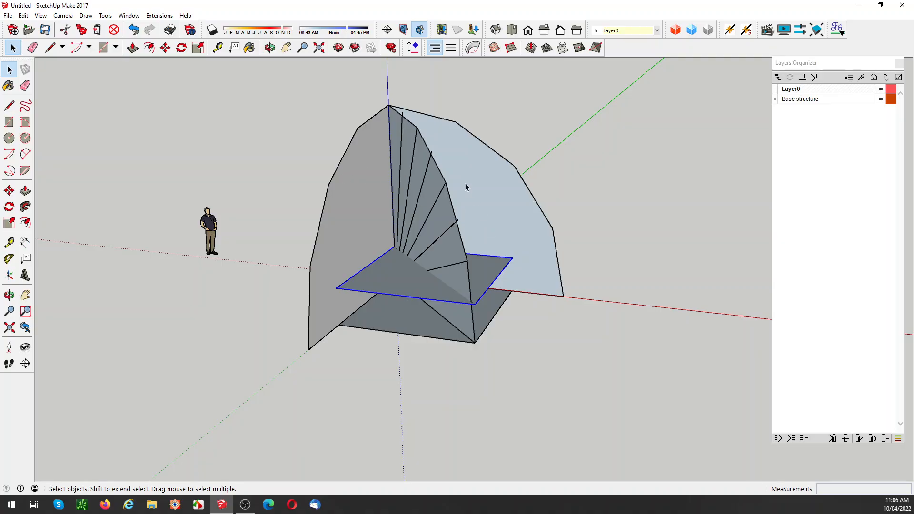
{"action": "left_click", "coordinate": [558, 352]}
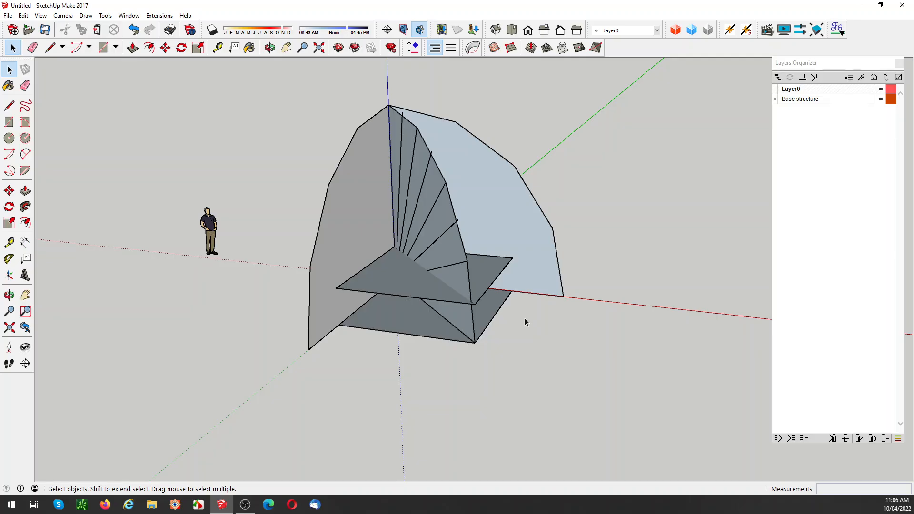
{"action": "key", "text": "shift+h"}
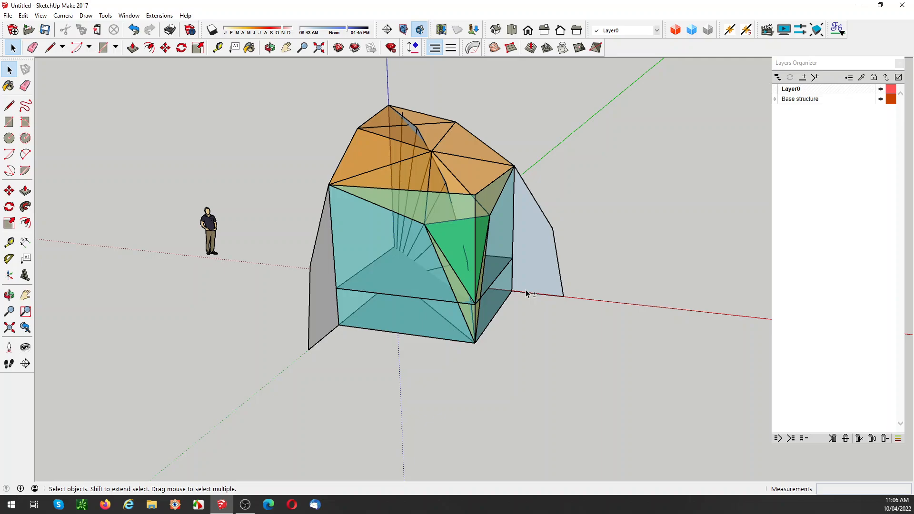
{"action": "left_click", "coordinate": [395, 219]}
{"action": "key", "text": "h"}
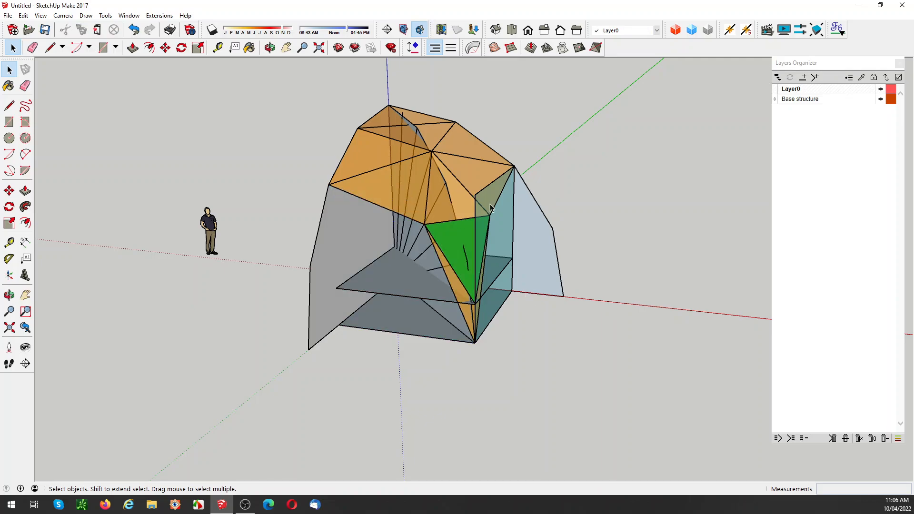
{"action": "left_click", "coordinate": [490, 208]}
{"action": "key", "text": "h"}
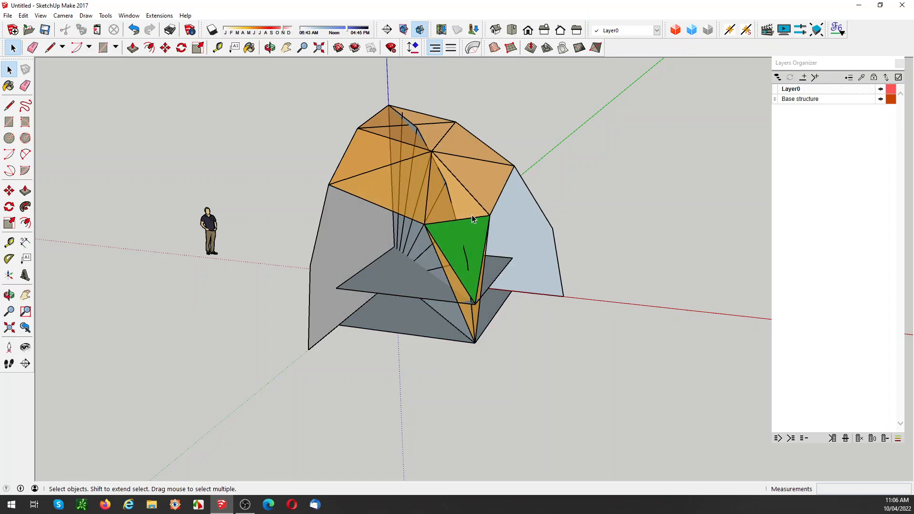
{"action": "left_click", "coordinate": [460, 232]}
{"action": "key", "text": "h"}
Step: Examine from several angles where the fan lines and the diagonal profile meet the vertices and edges of the faceted shell
{"action": "middle_click_drag", "start_coordinate": [522, 292], "coordinate": [543, 246]}
{"action": "scroll", "coordinate": [498, 228], "scroll_direction": "up", "scroll_amount": 6}
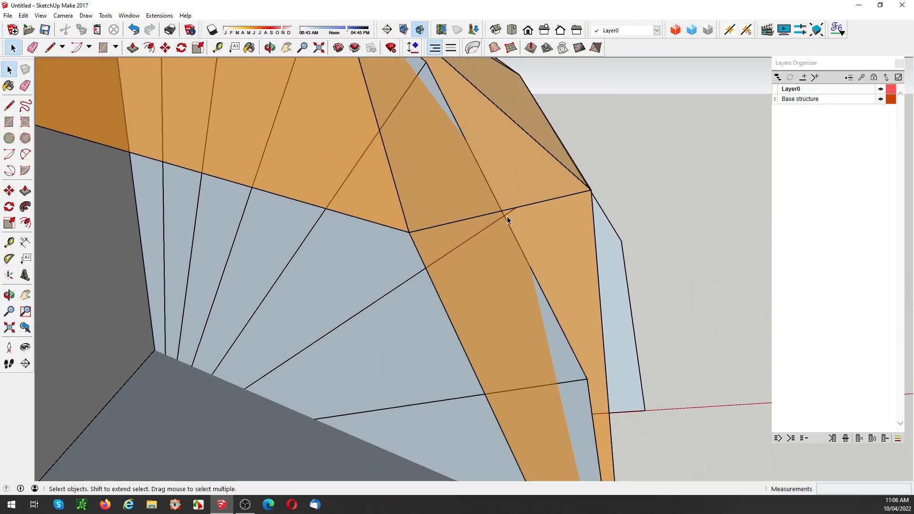
{"action": "middle_click_drag", "start_coordinate": [508, 212], "coordinate": [686, 153]}
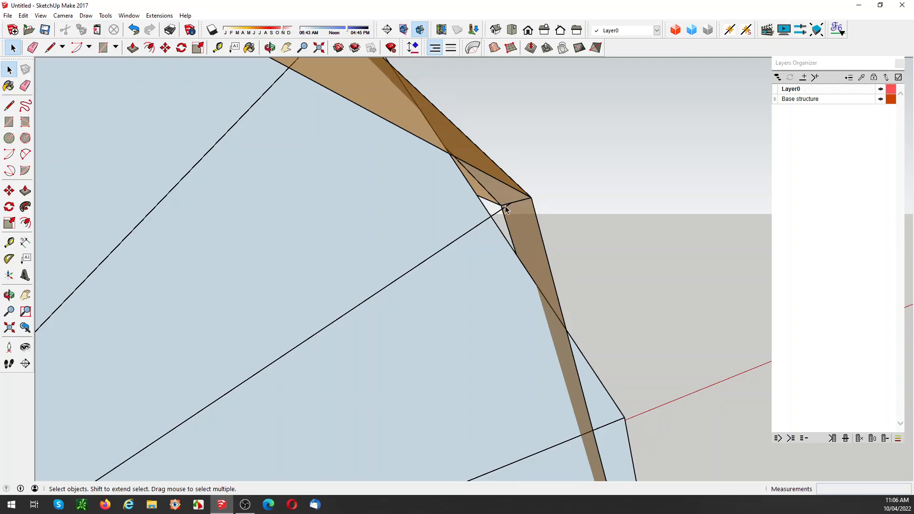
{"action": "middle_click_drag", "start_coordinate": [499, 204], "coordinate": [451, 230]}
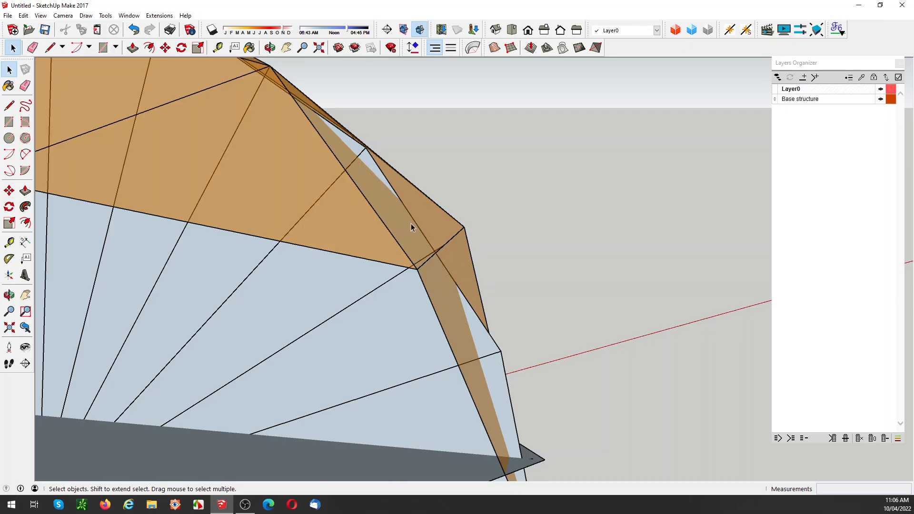
{"action": "scroll", "coordinate": [435, 253], "scroll_direction": "down", "scroll_amount": 3}
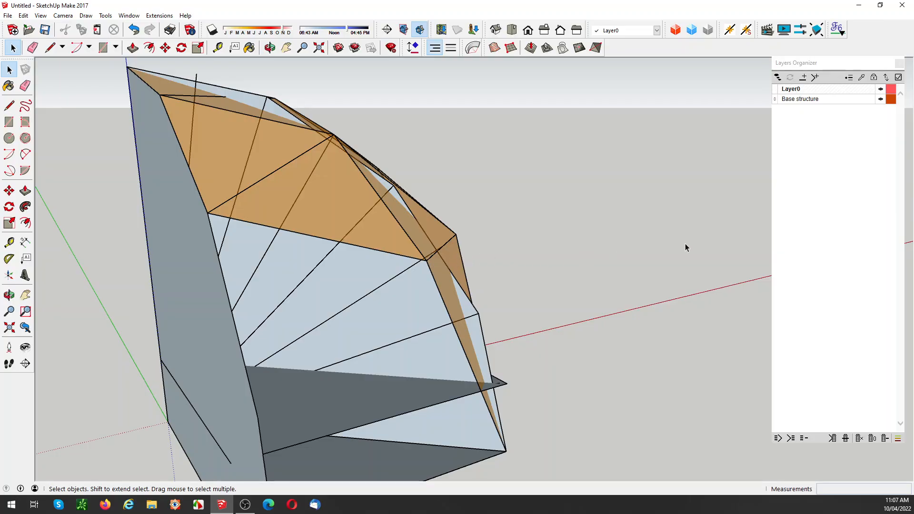
{"action": "middle_click_drag", "start_coordinate": [566, 244], "coordinate": [450, 241]}
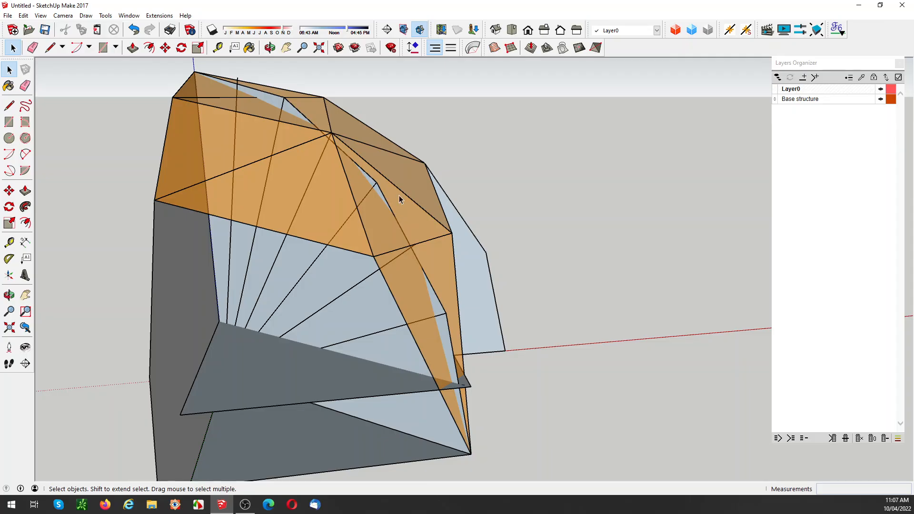
{"action": "middle_click_drag", "start_coordinate": [325, 159], "coordinate": [307, 189]}
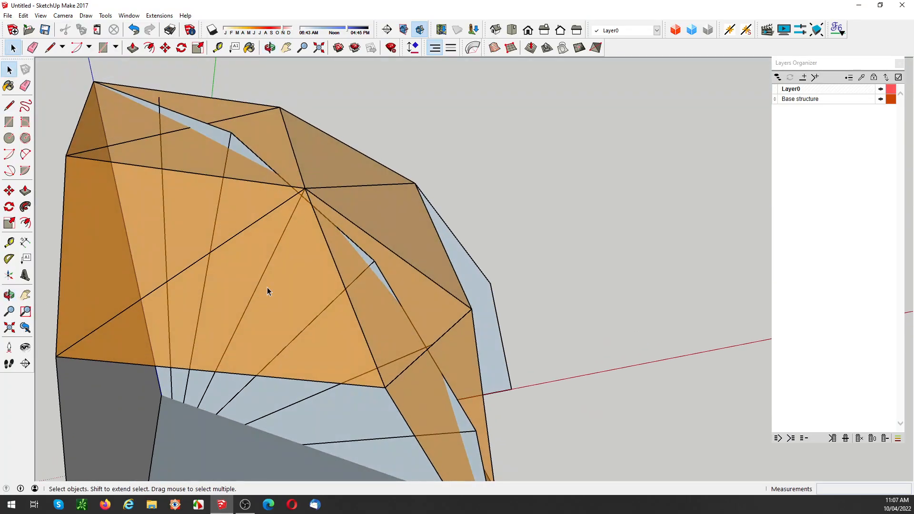
{"action": "middle_click_drag", "start_coordinate": [267, 288], "coordinate": [280, 242]}
{"action": "scroll", "coordinate": [280, 241], "scroll_direction": "up", "scroll_amount": 5}
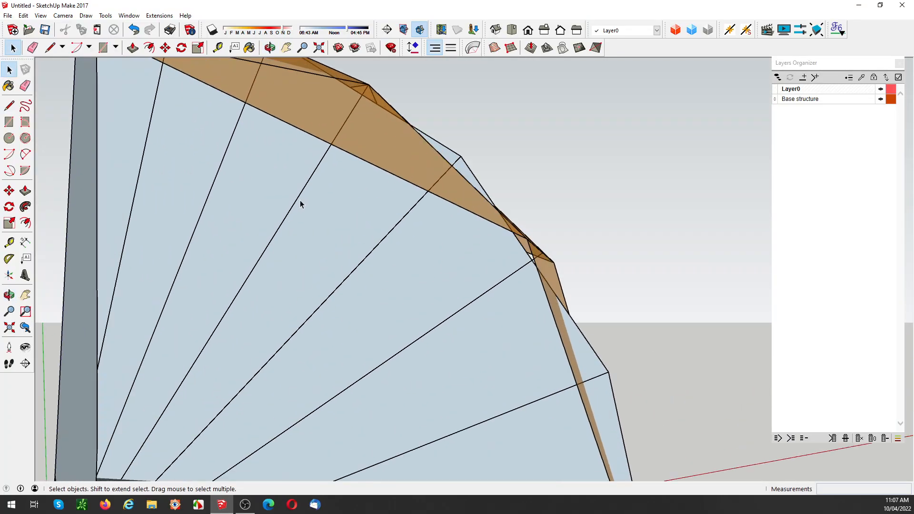
{"action": "middle_click_drag", "start_coordinate": [300, 202], "coordinate": [301, 234]}
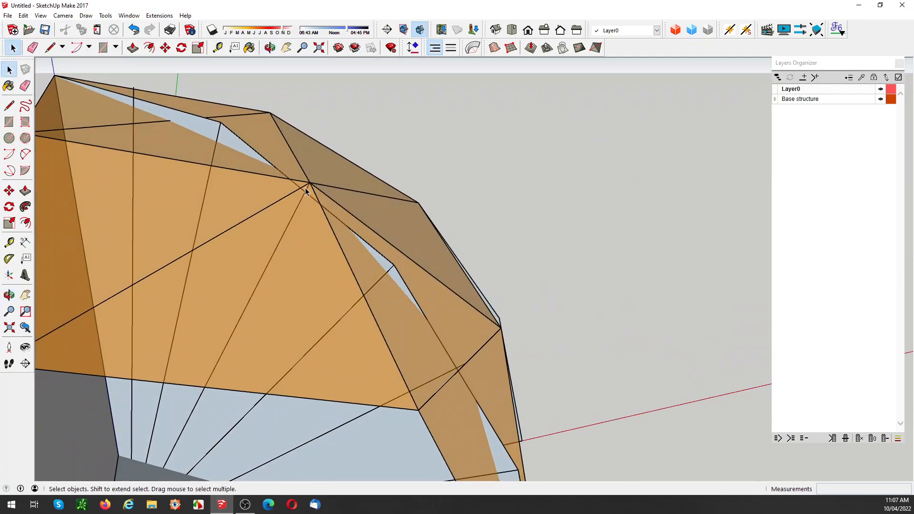
{"action": "scroll", "coordinate": [310, 188], "scroll_direction": "down", "scroll_amount": 2}
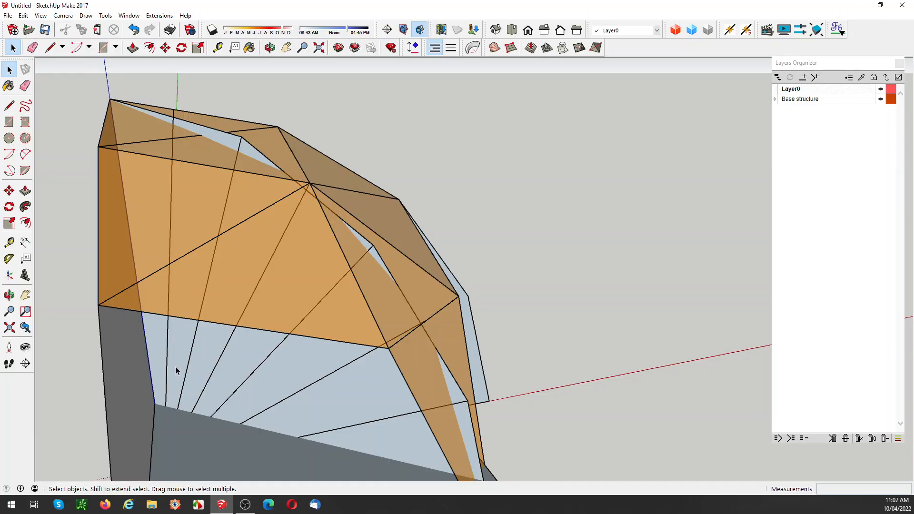
Step: Delete the raised floor plane that crosses the fan lines above the base floor
{"action": "mouse_move", "coordinate": [302, 319]}
{"action": "middle_mouse_down"}
{"action": "mouse_move", "coordinate": [319, 302]}
{"action": "mouse_move", "coordinate": [267, 330]}
{"action": "mouse_move", "coordinate": [273, 337]}
{"action": "mouse_move", "coordinate": [202, 336]}
{"action": "mouse_move", "coordinate": [292, 320]}
{"action": "middle_mouse_up"}
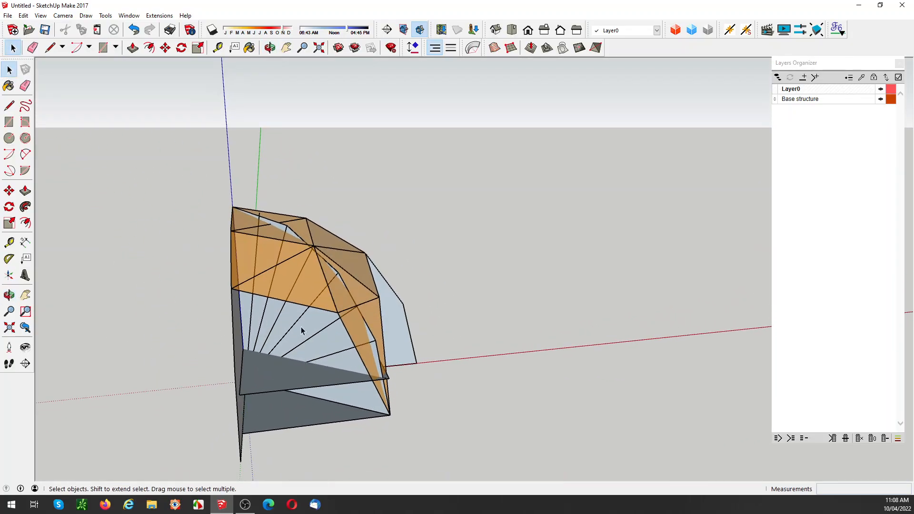
{"action": "middle_click_drag", "start_coordinate": [333, 349], "coordinate": [273, 363]}
{"action": "left_click", "coordinate": [274, 363]}
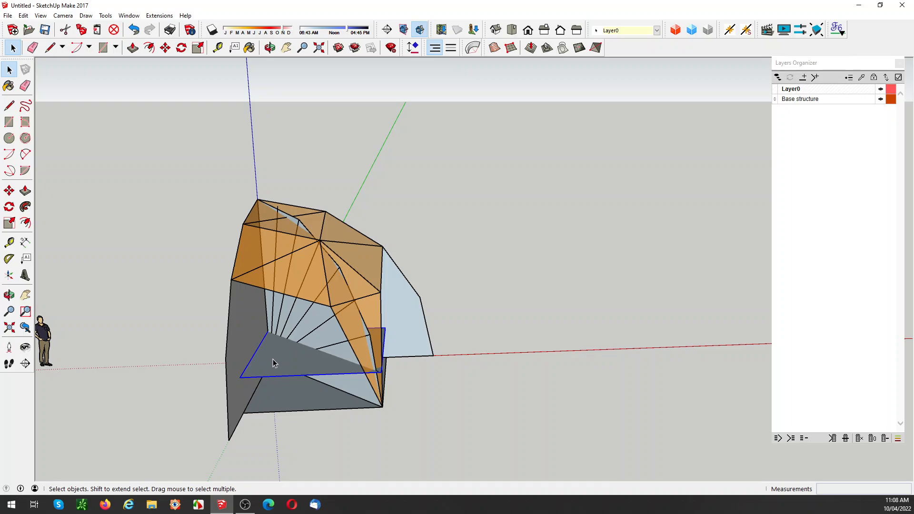
{"action": "key", "text": "Delete"}
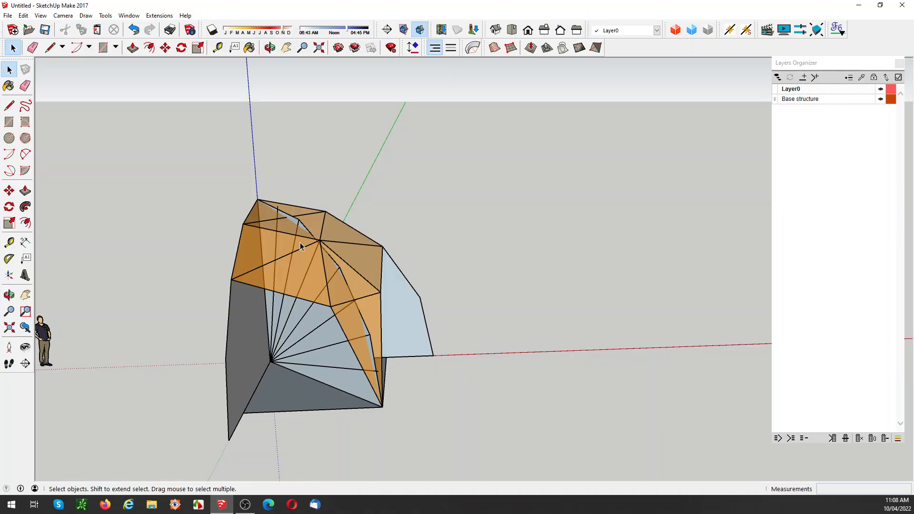
{"action": "scroll", "coordinate": [300, 226], "scroll_direction": "up", "scroll_amount": 2}
{"action": "middle_click_drag", "start_coordinate": [300, 226], "coordinate": [295, 229]}
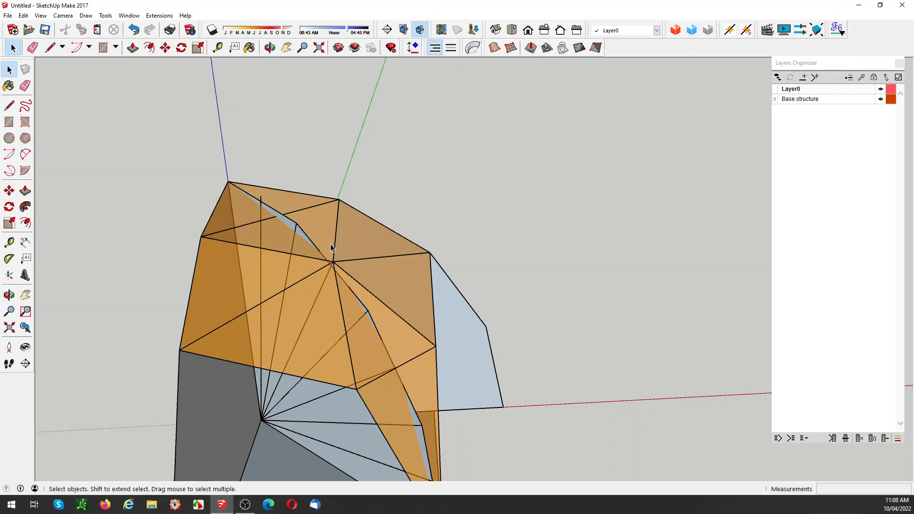
{"action": "middle_click_drag", "start_coordinate": [331, 247], "coordinate": [441, 293]}
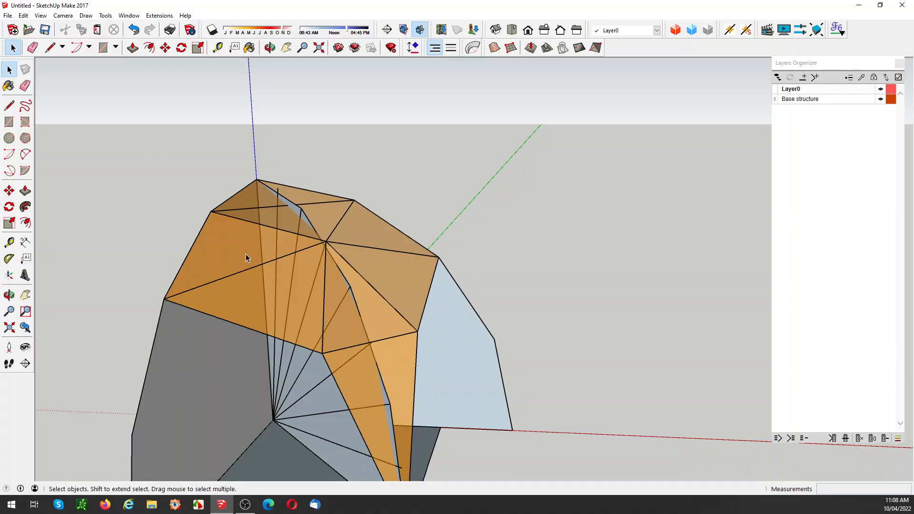
Step: Draw a vertical line about 3960 mm long on each arch profile, from the shell's outer vertex down to the base floor corner
{"action": "scroll", "coordinate": [245, 255], "scroll_direction": "down", "scroll_amount": 2}
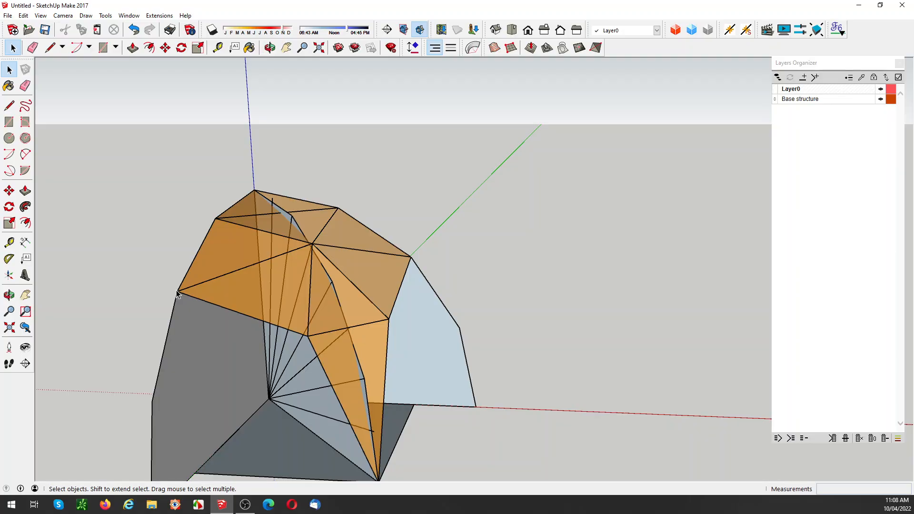
{"action": "scroll", "coordinate": [177, 294], "scroll_direction": "down", "scroll_amount": 2}
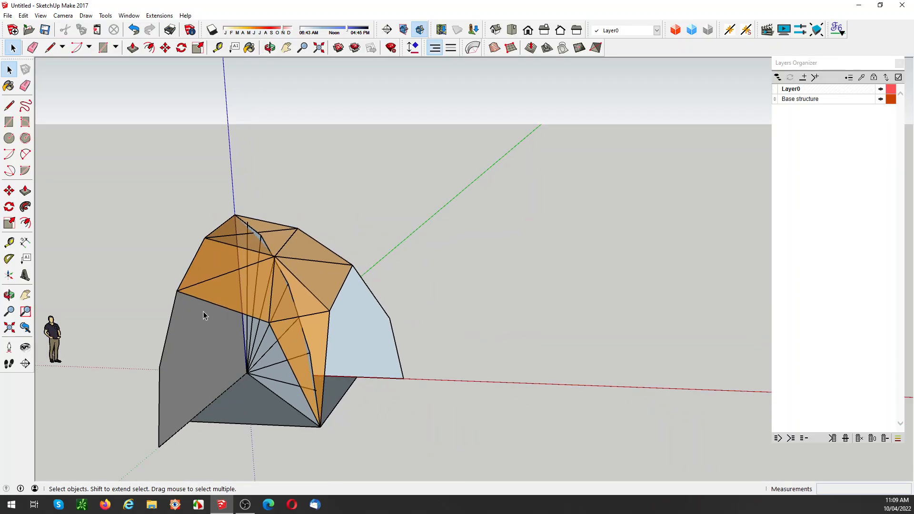
{"action": "key", "text": "l"}
{"action": "left_click", "coordinate": [176, 291]}
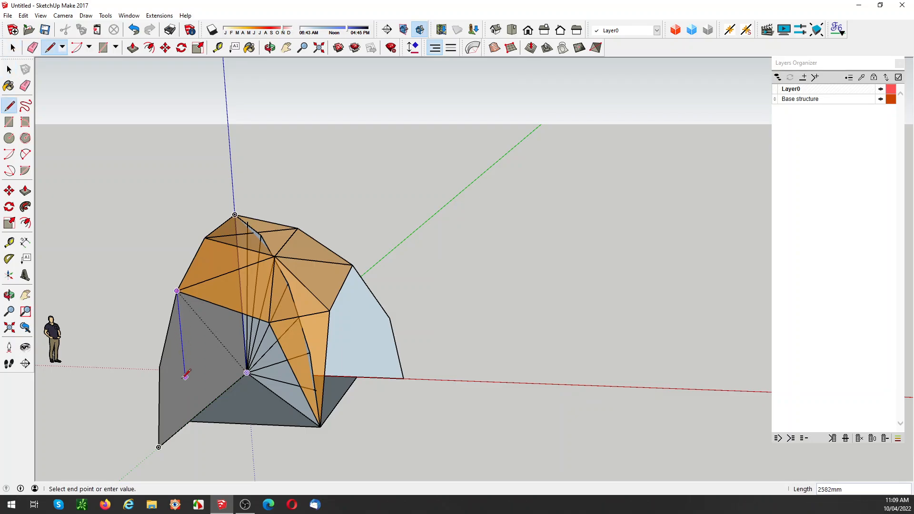
{"action": "left_click", "coordinate": [189, 421]}
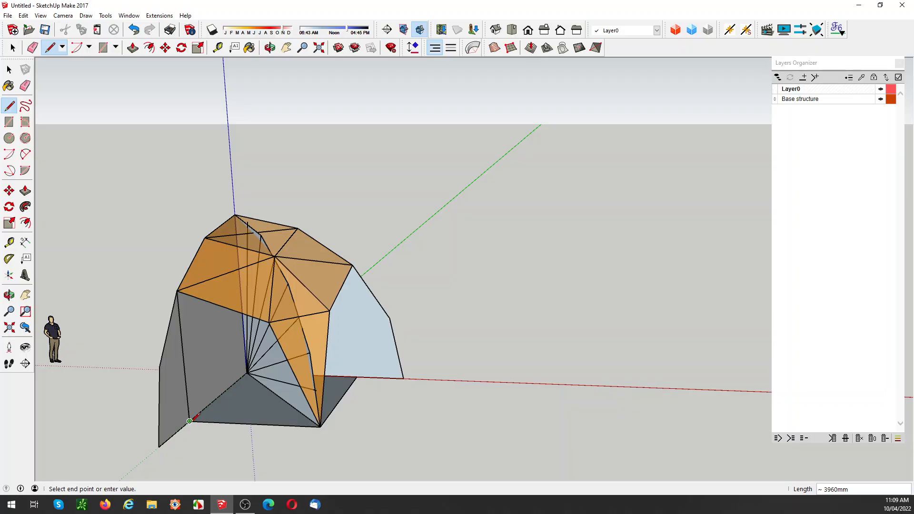
{"action": "key", "text": "space"}
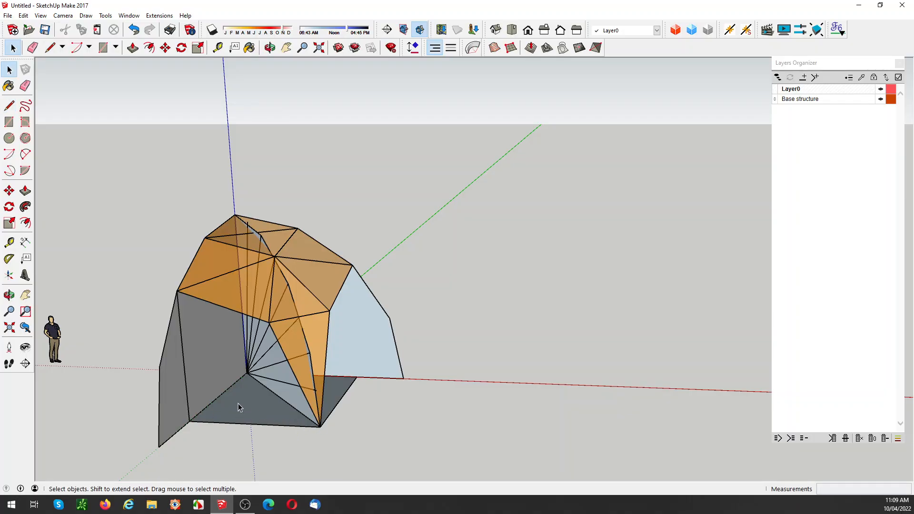
{"action": "key", "text": "l"}
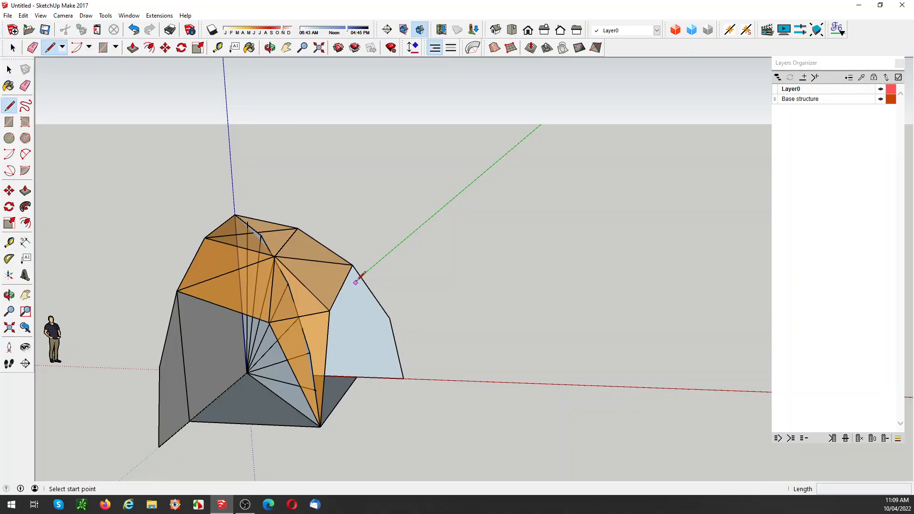
{"action": "left_click", "coordinate": [352, 265]}
{"action": "left_click", "coordinate": [356, 377]}
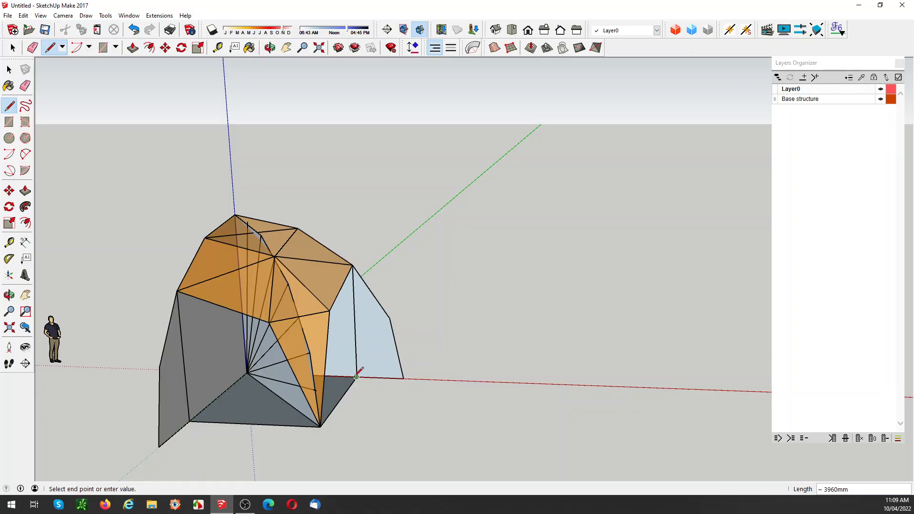
{"action": "key", "text": "space"}
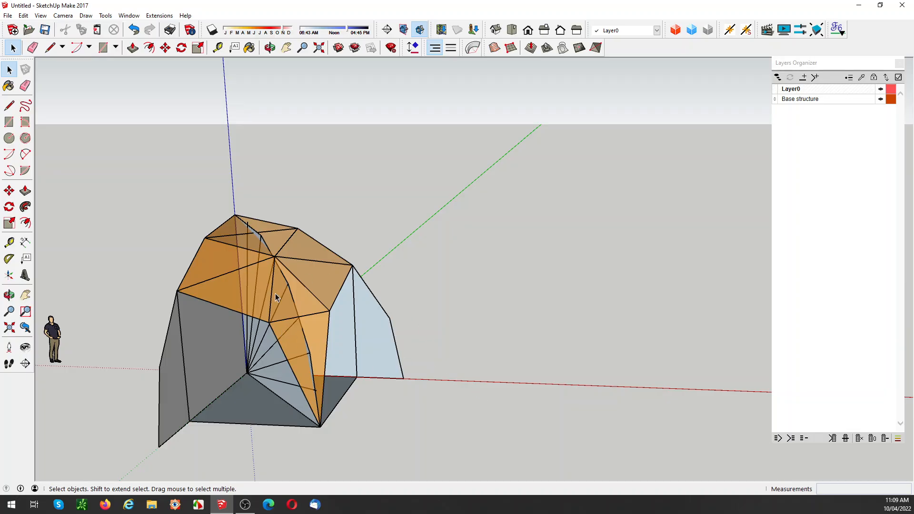
Step: Hide the orange faceted shell so only the arch profiles, the fan of lines and the base floor stay shown
{"action": "middle_click_drag", "start_coordinate": [277, 298], "coordinate": [405, 249]}
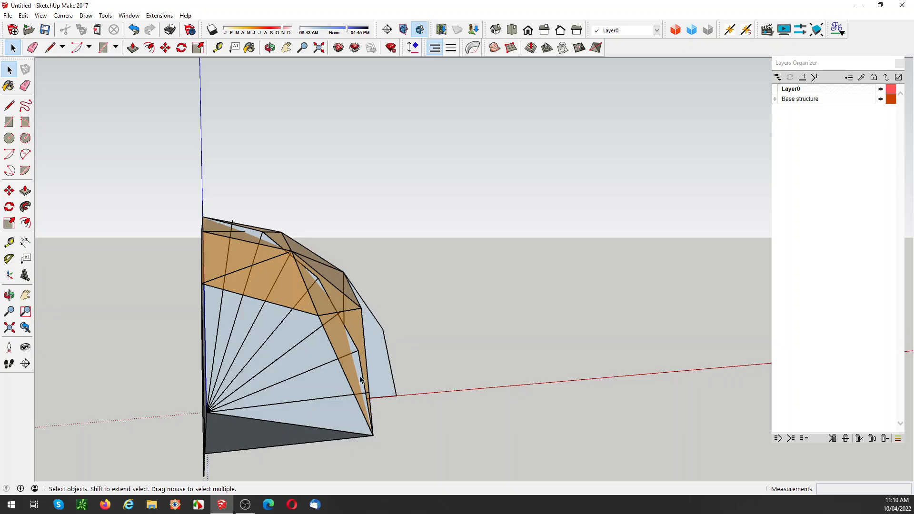
{"action": "middle_click_drag", "start_coordinate": [361, 381], "coordinate": [261, 364]}
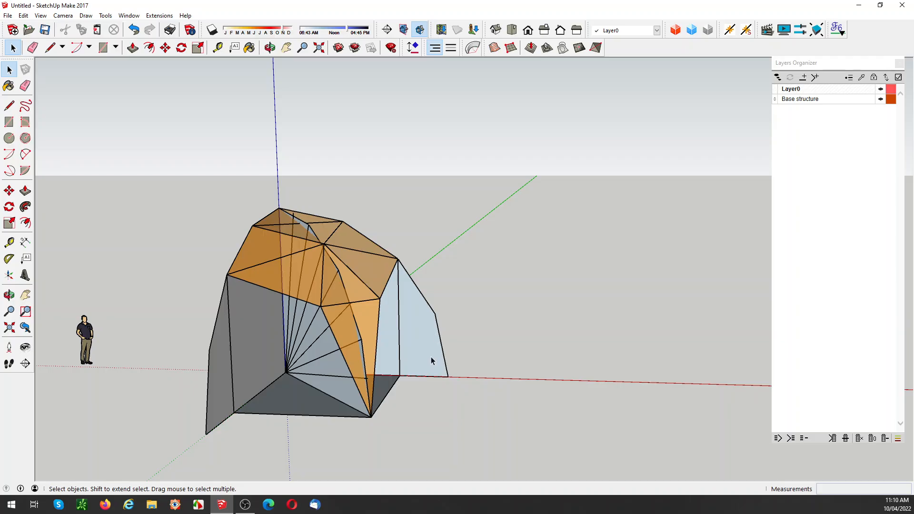
{"action": "left_click", "coordinate": [358, 300]}
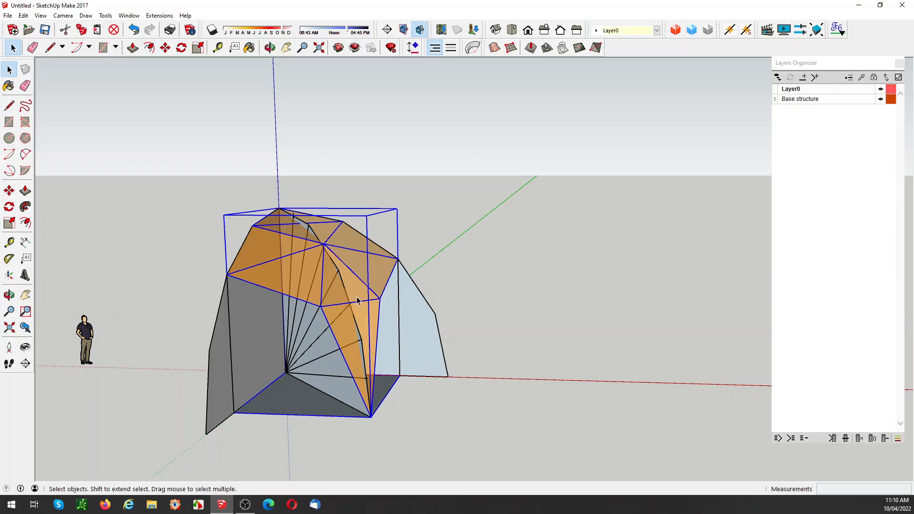
{"action": "key", "text": "Delete"}
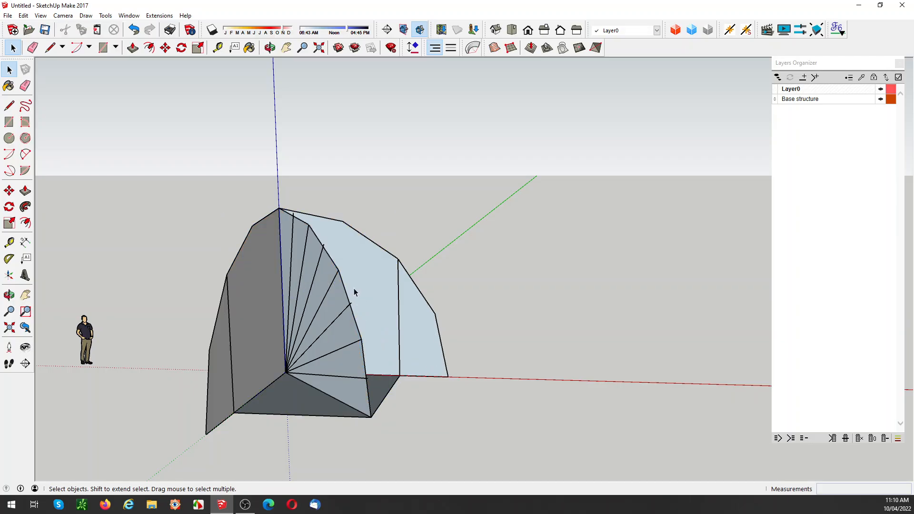
Step: Measure the distance between the two base floor corners at the feet of the vertical lines
{"action": "middle_click_drag", "start_coordinate": [286, 337], "coordinate": [361, 295]}
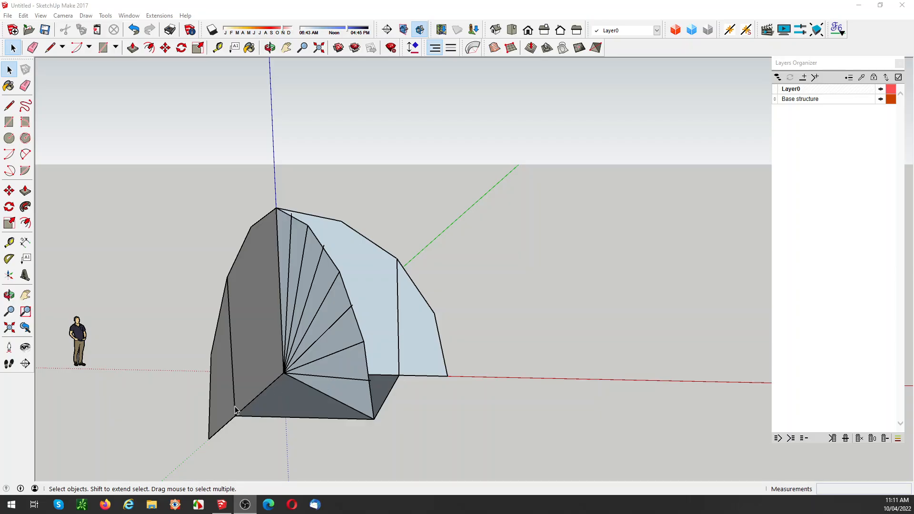
{"action": "key", "text": "t"}
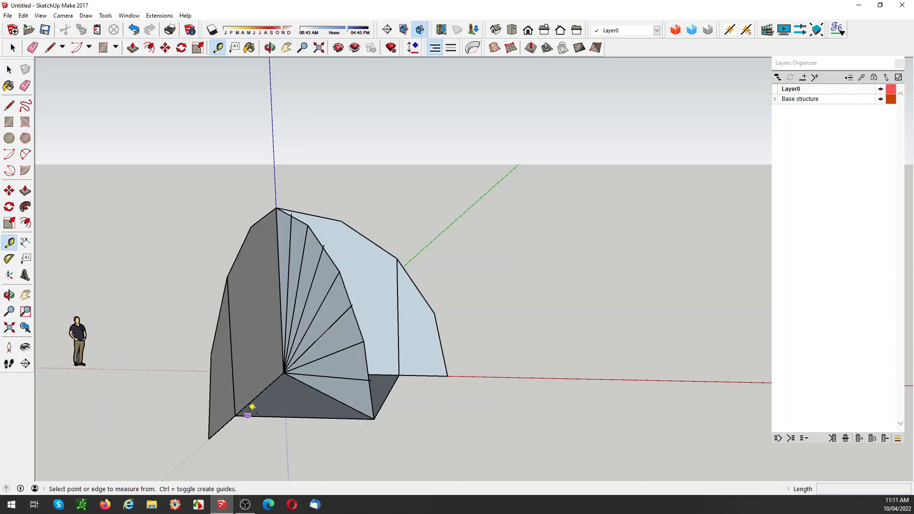
{"action": "left_click", "coordinate": [235, 416]}
{"action": "type", "text": "5600mm"}
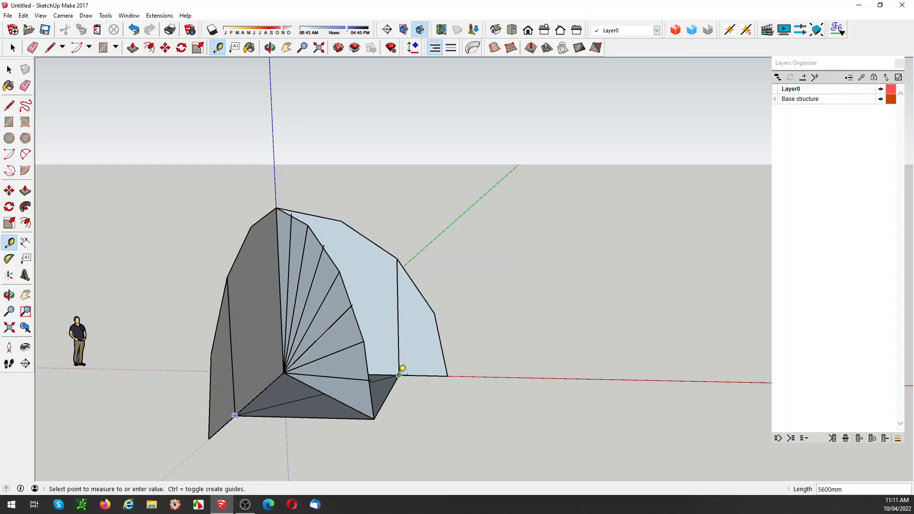
{"action": "key", "text": "Return"}
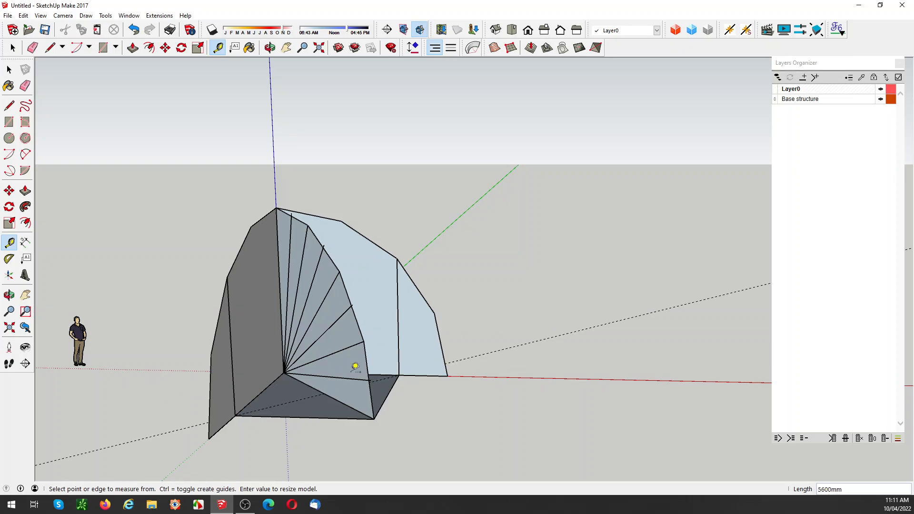
{"action": "key", "text": "space"}
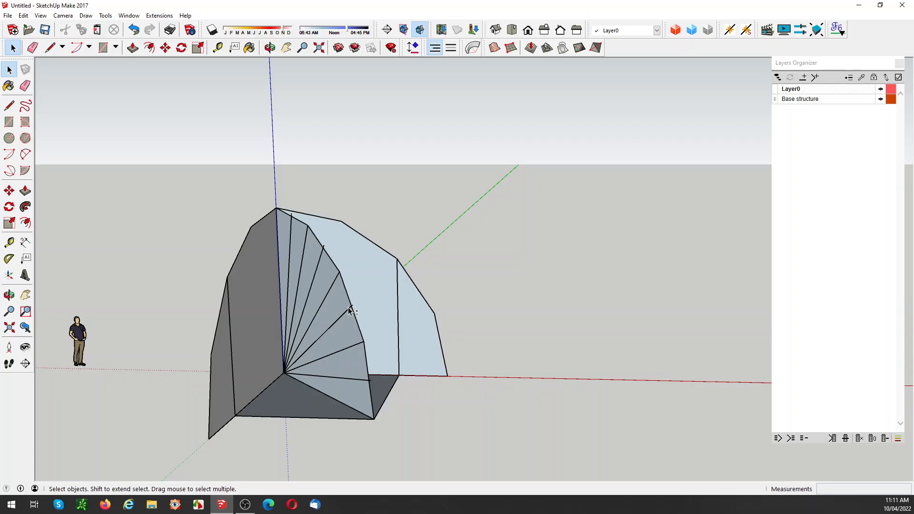
Step: Unhide all geometry, hide the two wall groups, and examine the shell, green panel and raised floor plane from other angles
{"action": "key", "text": "shift+h"}
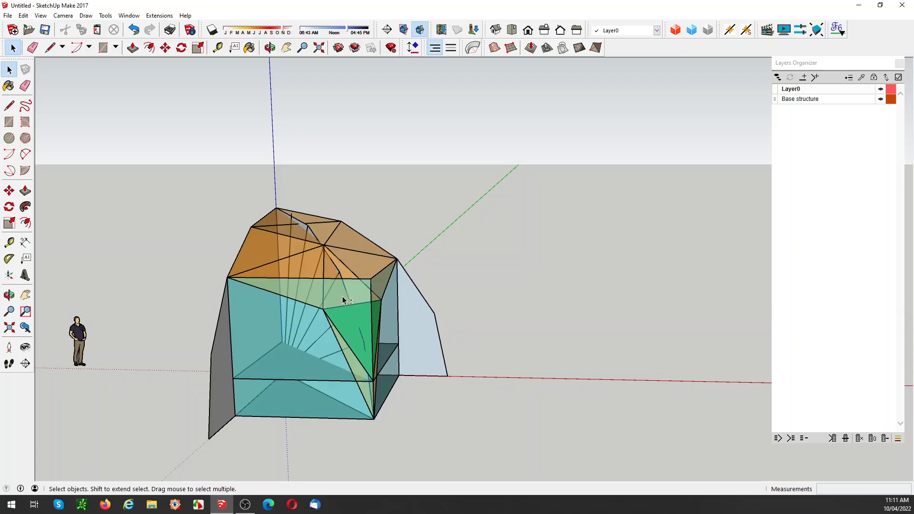
{"action": "left_click", "coordinate": [343, 297]}
{"action": "key", "text": "Delete"}
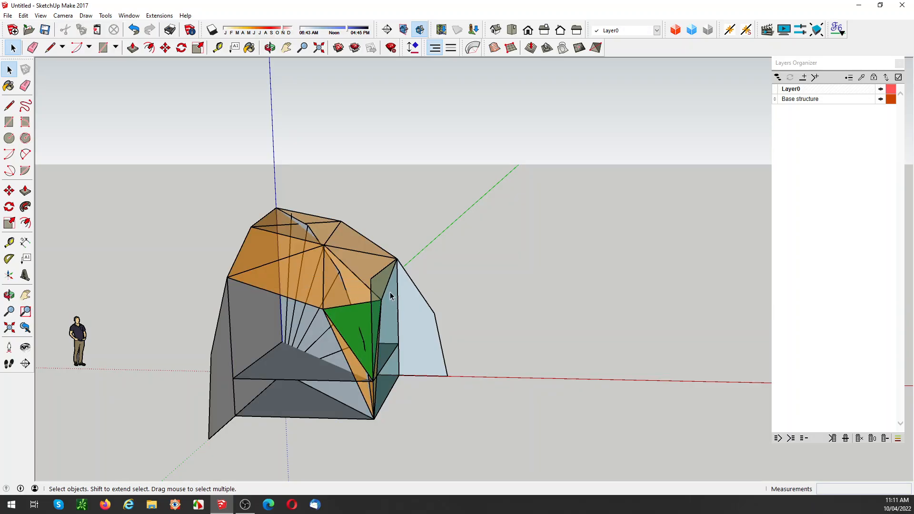
{"action": "left_click", "coordinate": [387, 295]}
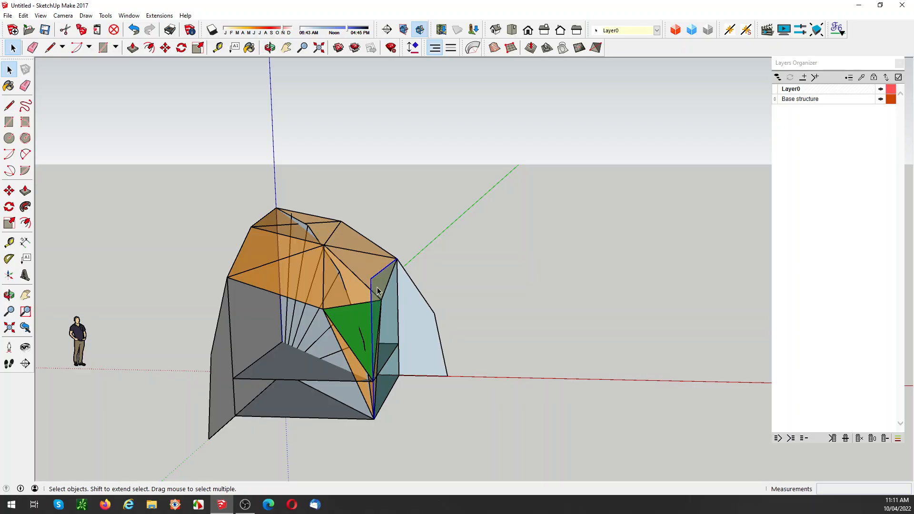
{"action": "key", "text": "Delete"}
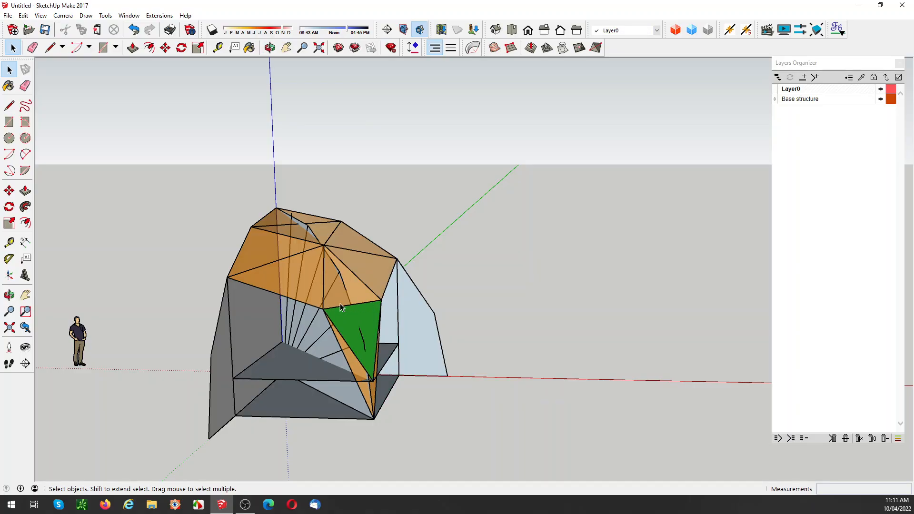
{"action": "middle_click_drag", "start_coordinate": [381, 299], "coordinate": [344, 404]}
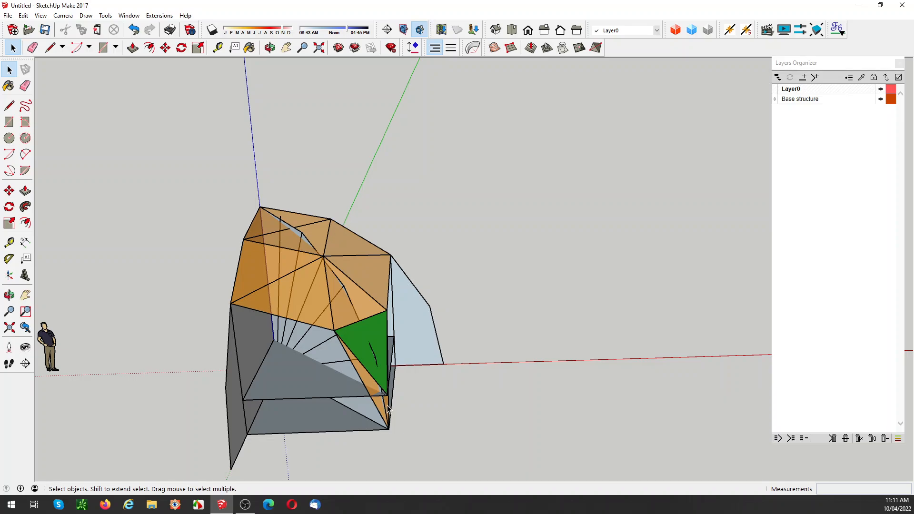
{"action": "middle_click_drag", "start_coordinate": [388, 409], "coordinate": [347, 390]}
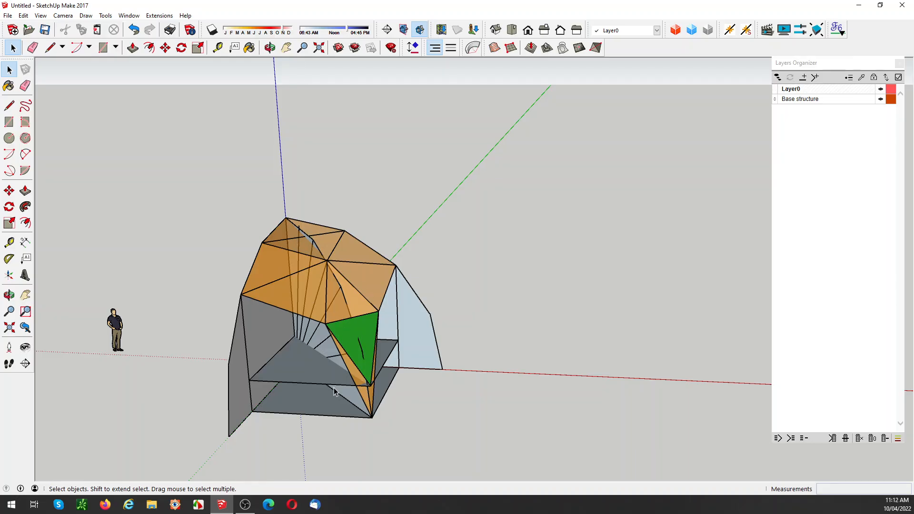
Step: Hide the raised floor plane, the green triangular panel and the faceted shell
{"action": "left_click", "coordinate": [313, 385]}
{"action": "key", "text": "Delete"}
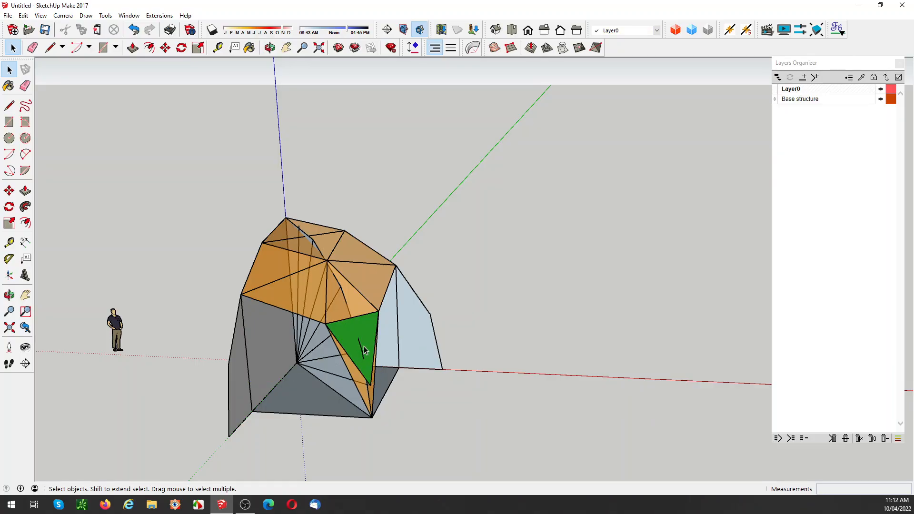
{"action": "left_click", "coordinate": [352, 336]}
{"action": "key", "text": "Delete"}
{"action": "left_click", "coordinate": [336, 304]}
{"action": "key", "text": "Delete"}
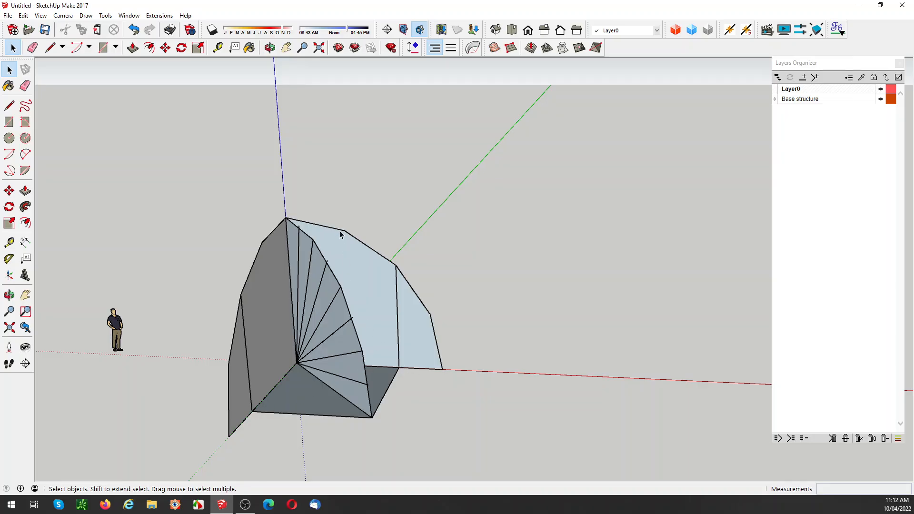
Step: Draw a triangular face joining the common apex to the first vertex below it on each arch profile
{"action": "key", "text": "l"}
{"action": "left_click", "coordinate": [263, 242]}
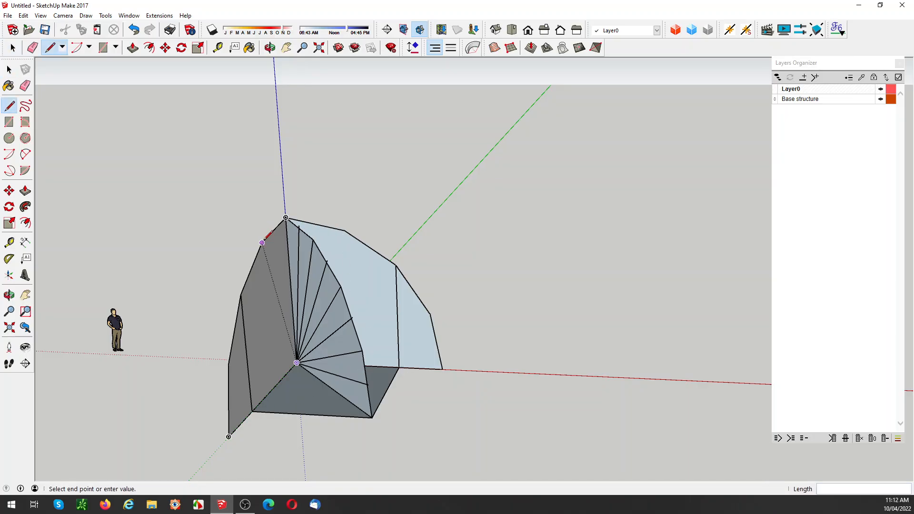
{"action": "left_click", "coordinate": [344, 230]}
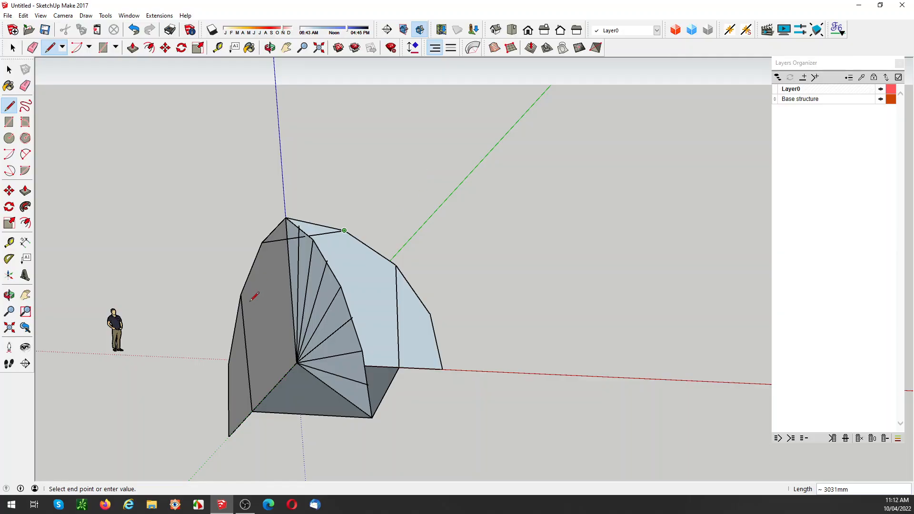
{"action": "key", "text": "space"}
{"action": "key", "text": "l"}
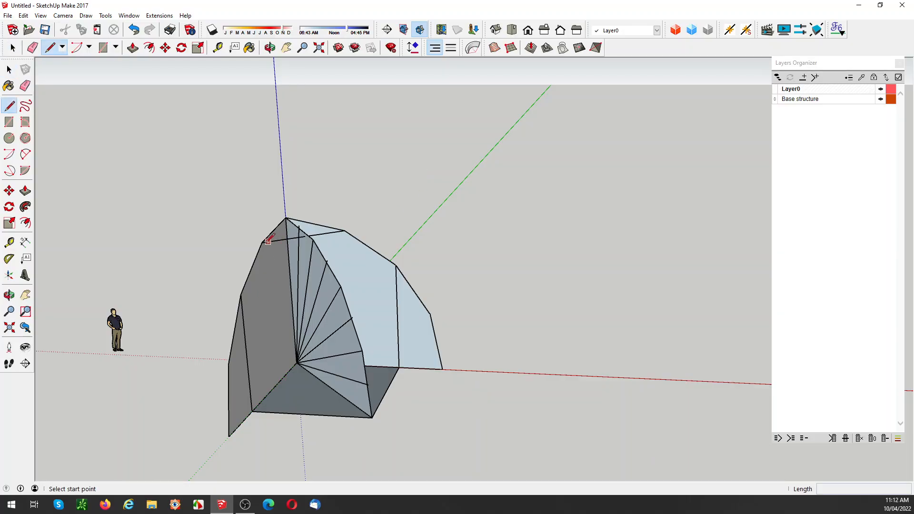
{"action": "left_click", "coordinate": [262, 243]}
{"action": "left_click", "coordinate": [286, 218]}
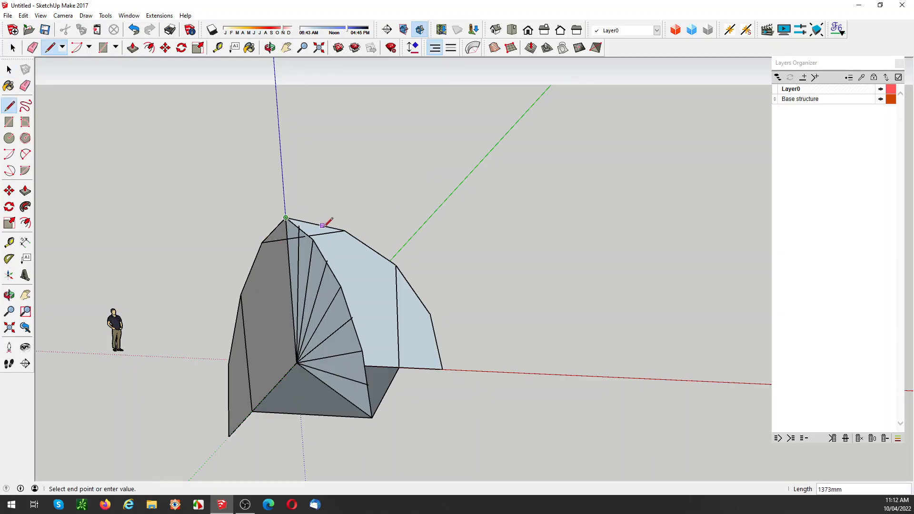
{"action": "left_click", "coordinate": [344, 230]}
Step: Make the top triangular face a group
{"action": "key", "text": "space"}
{"action": "left_click", "coordinate": [293, 233]}
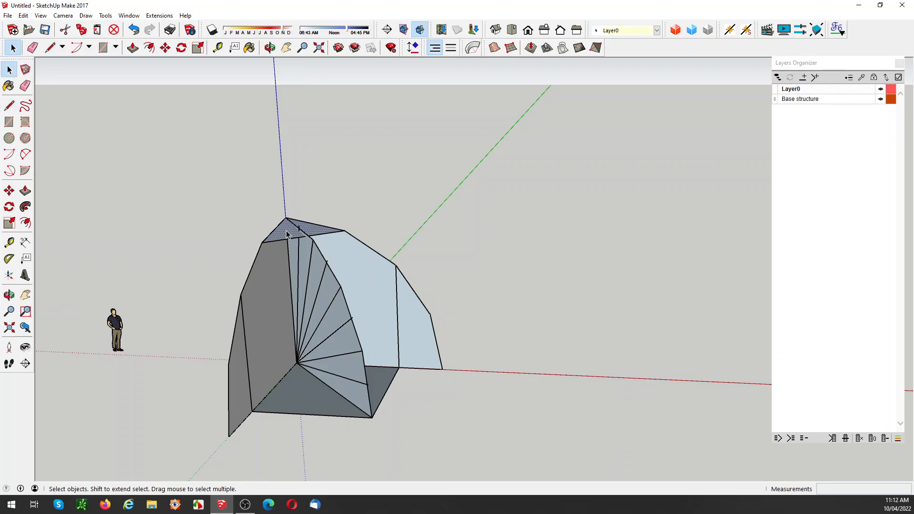
{"action": "right_click", "coordinate": [299, 230]}
{"action": "left_click", "coordinate": [324, 314]}
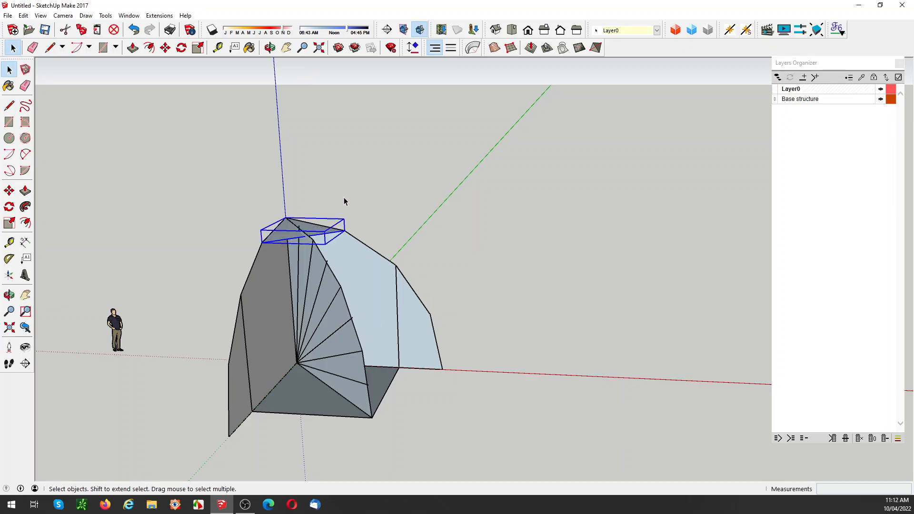
{"action": "left_click", "coordinate": [386, 186]}
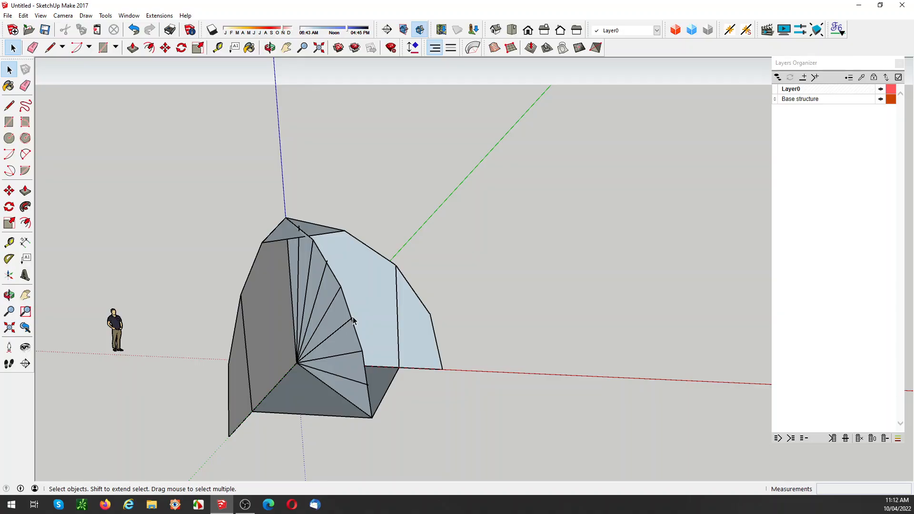
Step: Place a guide parallel to the top triangle's lower edge, offset about 3758 mm, through the outer end of the third-lowest sloping fan line
{"action": "scroll", "coordinate": [354, 322], "scroll_direction": "up", "scroll_amount": 3}
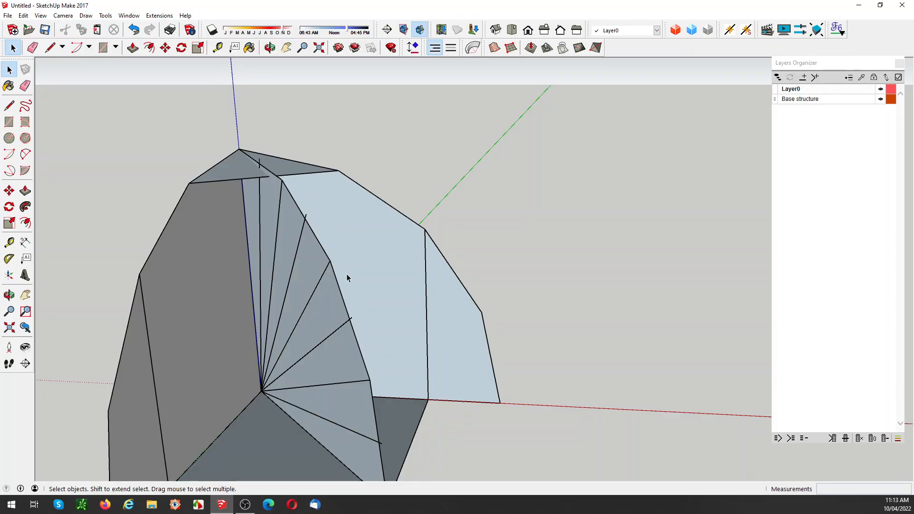
{"action": "key", "text": "t"}
{"action": "left_click", "coordinate": [234, 171]}
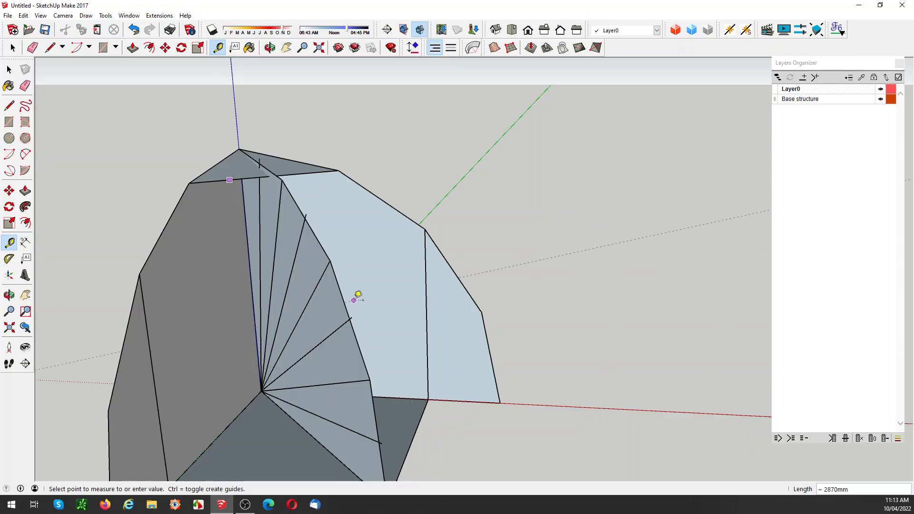
{"action": "left_click", "coordinate": [356, 311]}
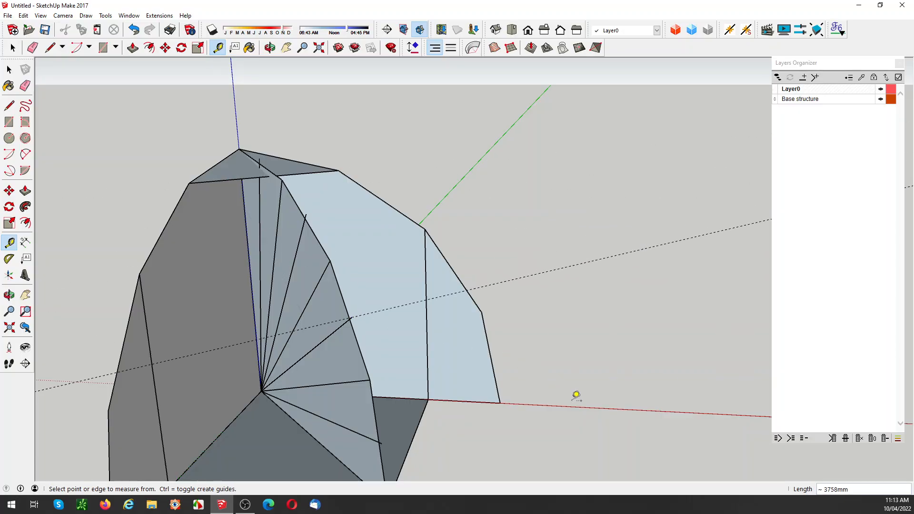
{"action": "middle_click_drag", "start_coordinate": [422, 306], "coordinate": [376, 292]}
{"action": "key", "text": "space"}
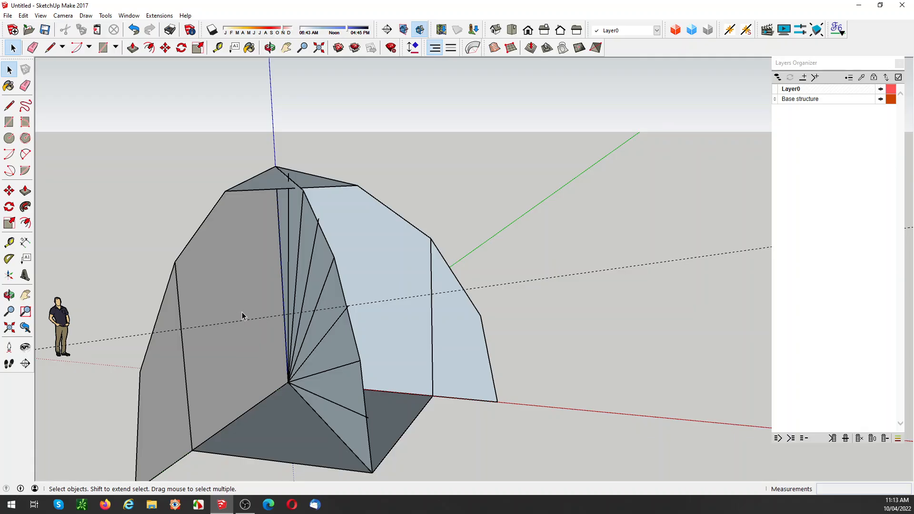
Step: Try to outline a vertical rectangle about 3960 mm high from the floor's outer edge to the arch profile's second vertex below the apex
{"action": "scroll", "coordinate": [202, 297], "scroll_direction": "down", "scroll_amount": 2}
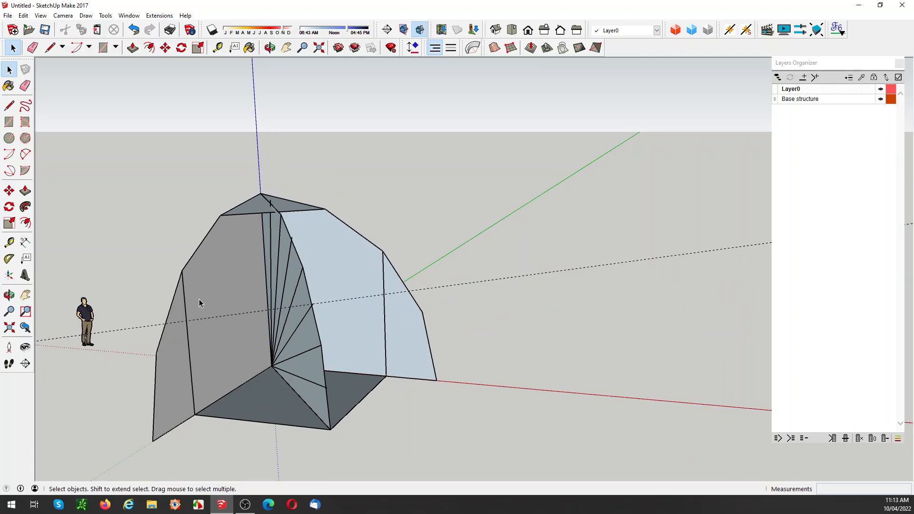
{"action": "key", "text": "l"}
{"action": "left_click", "coordinate": [181, 270]}
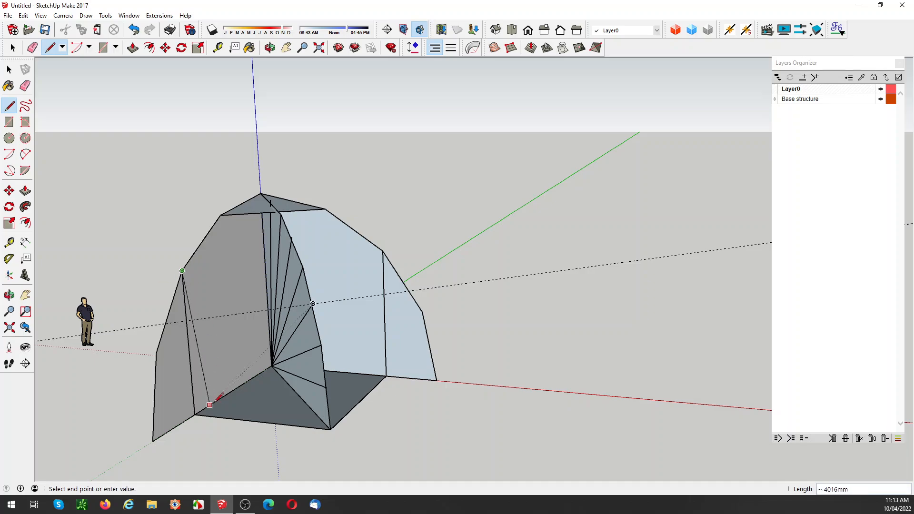
{"action": "left_click", "coordinate": [195, 414]}
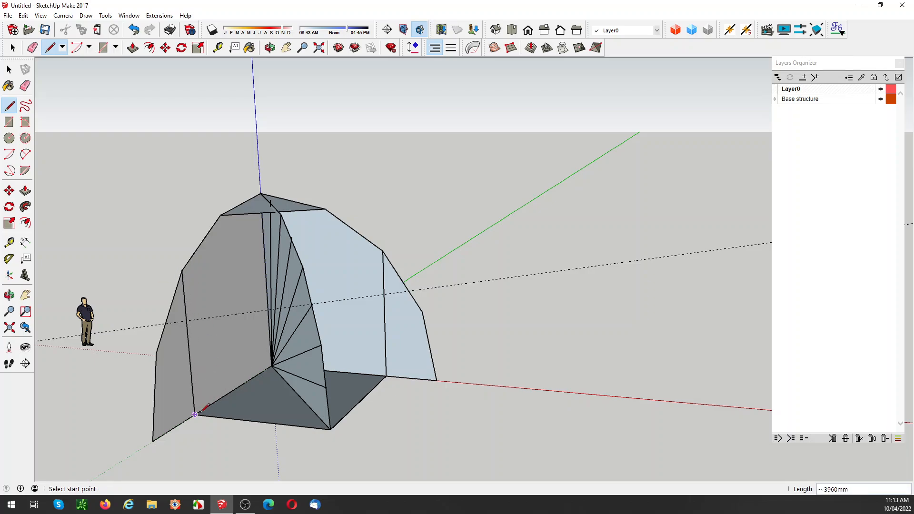
{"action": "left_click", "coordinate": [331, 429]}
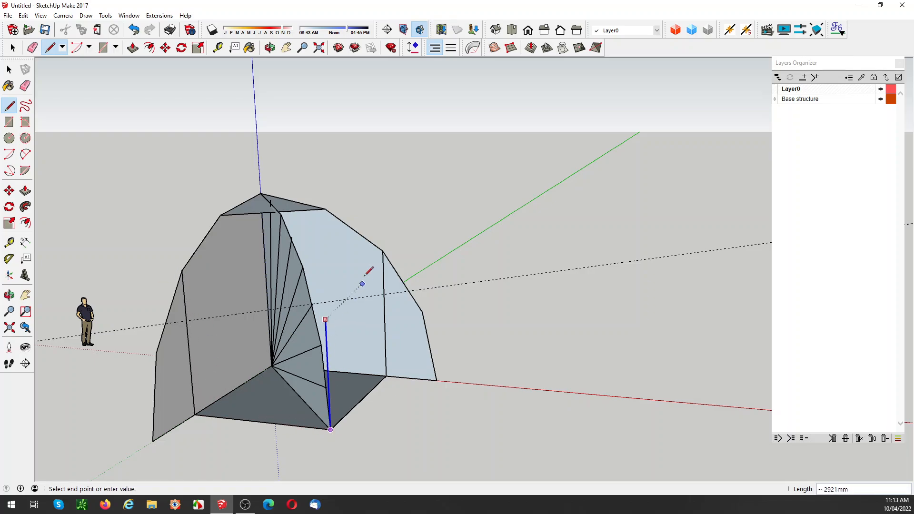
{"action": "left_click", "coordinate": [383, 249]}
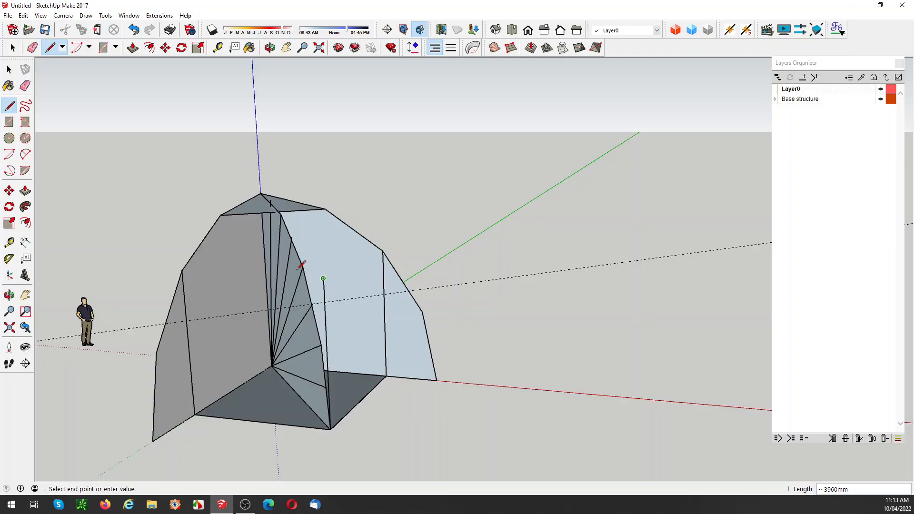
{"action": "left_click", "coordinate": [182, 271]}
{"action": "key", "text": "space"}
{"action": "middle_click_drag", "start_coordinate": [248, 304], "coordinate": [224, 301]}
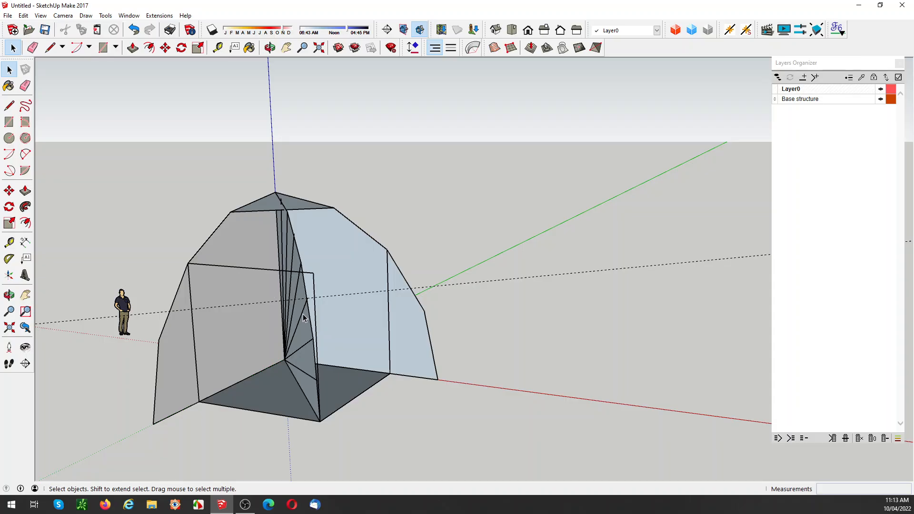
{"action": "key", "text": "ctrl+z"}
{"action": "key", "text": "ctrl+z"}
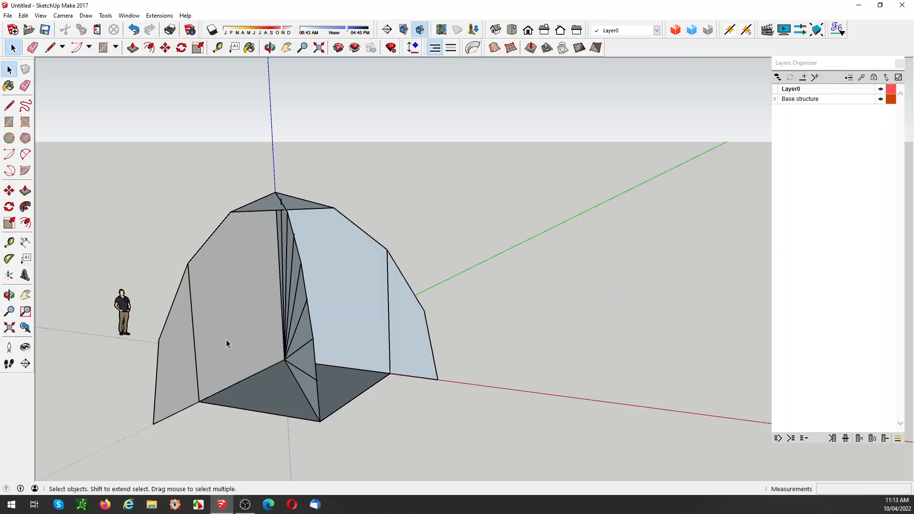
Step: Draw a vertical rectangular face about 3960 mm high on the floor's outer edge, level with the second vertex below the apex on each arch
{"action": "key", "text": "l"}
{"action": "left_click", "coordinate": [188, 263]}
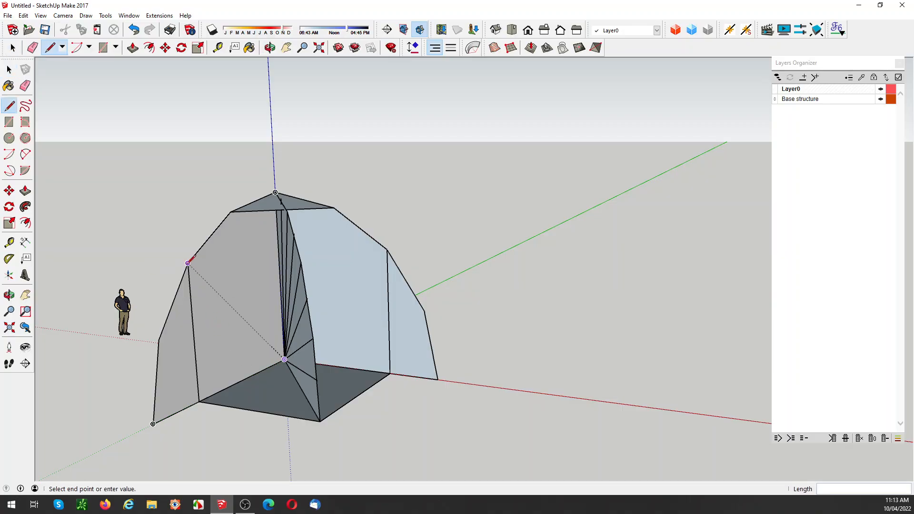
{"action": "left_click", "coordinate": [201, 397]}
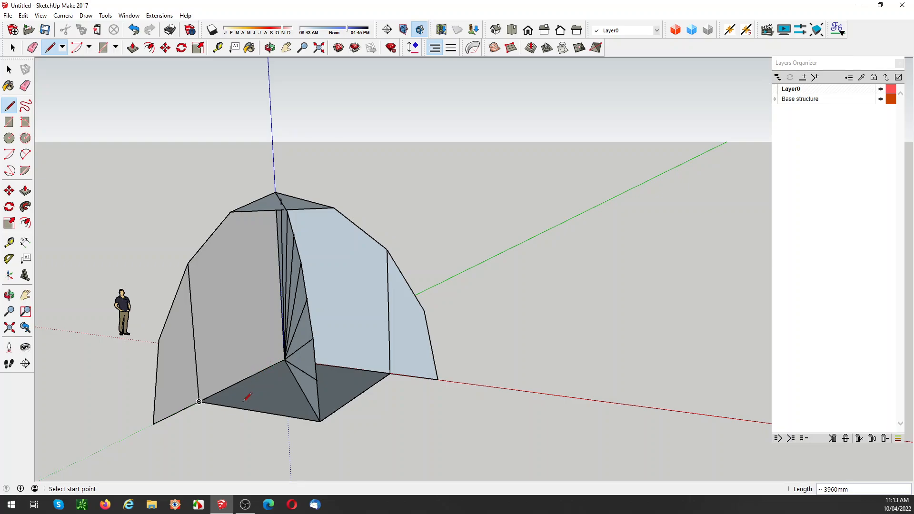
{"action": "left_click", "coordinate": [199, 401]}
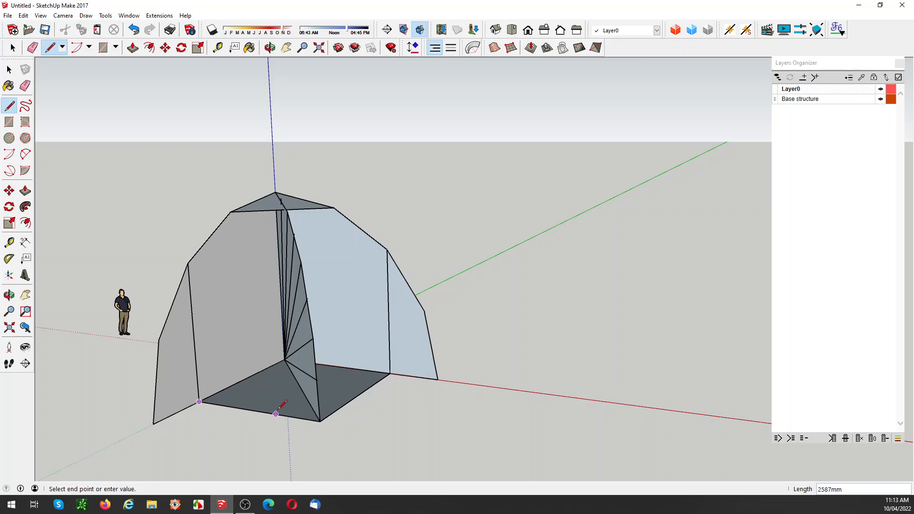
{"action": "left_click", "coordinate": [320, 421]}
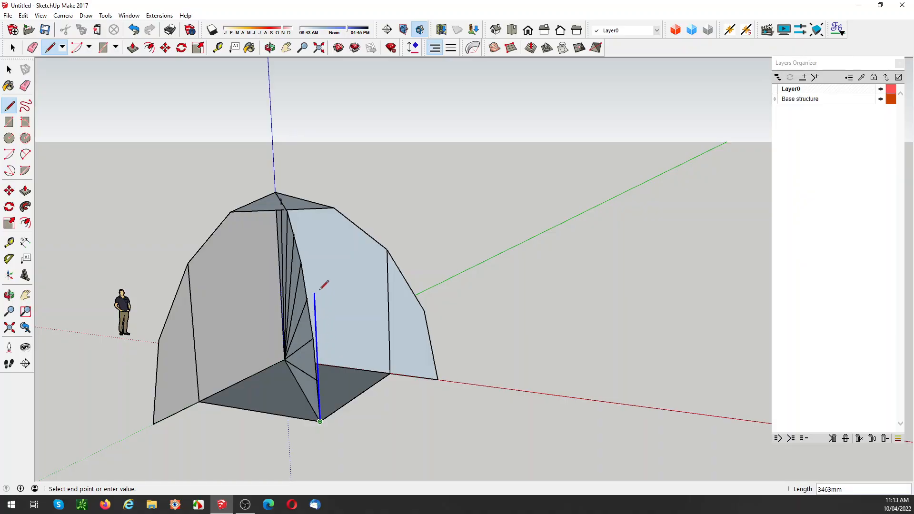
{"action": "left_click", "coordinate": [387, 249]}
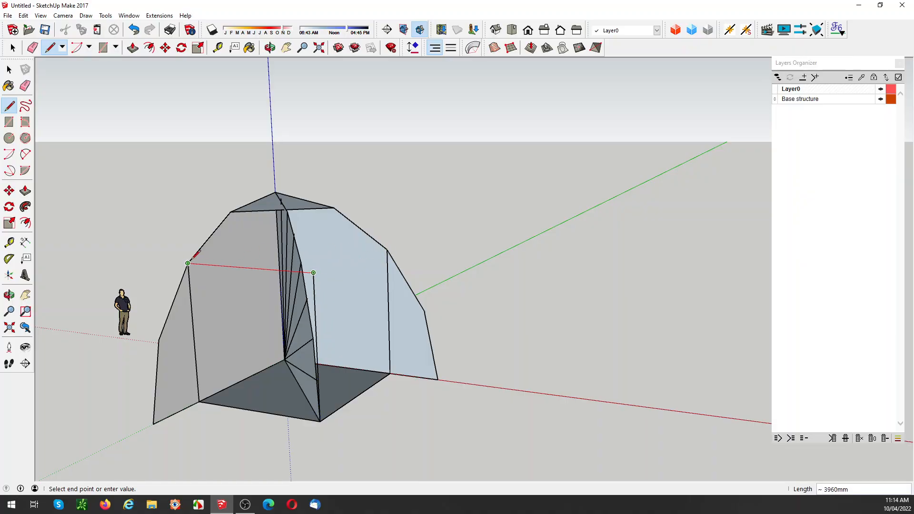
{"action": "left_click", "coordinate": [188, 263]}
Step: Make the vertical rectangular face a group
{"action": "key", "text": "space"}
{"action": "left_click", "coordinate": [233, 314]}
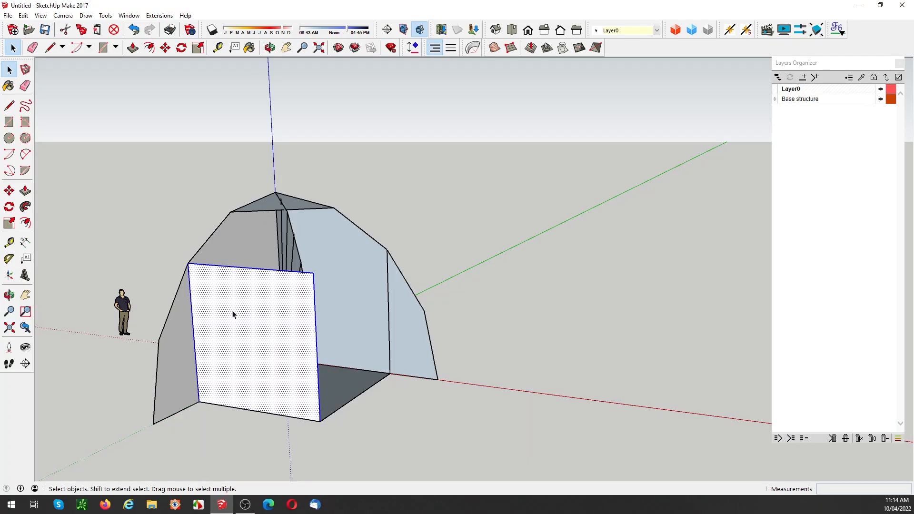
{"action": "right_click", "coordinate": [233, 314]}
{"action": "left_click", "coordinate": [256, 172]}
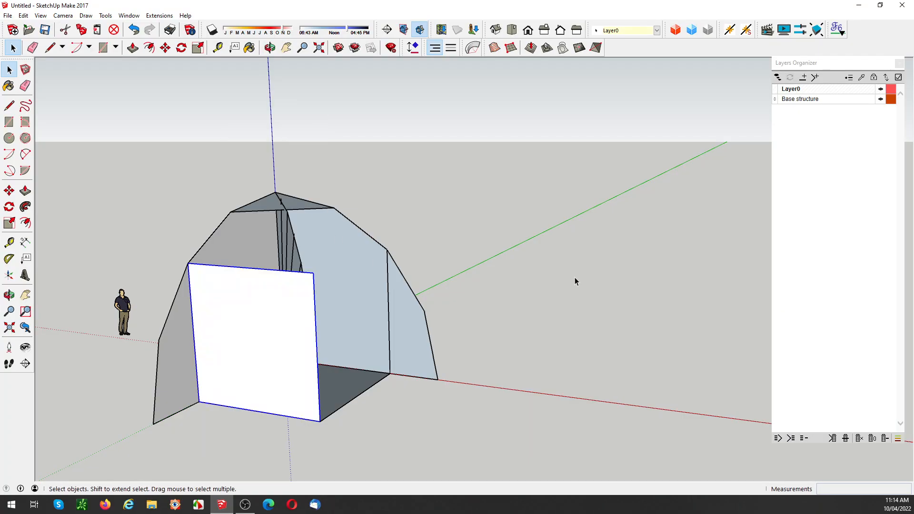
Step: Place a guide parallel to the top triangle's lower edge, offset about 3758 mm, through the third-lowest sloping fan line's outer end
{"action": "middle_click_drag", "start_coordinate": [247, 236], "coordinate": [98, 255]}
{"action": "key", "text": "t"}
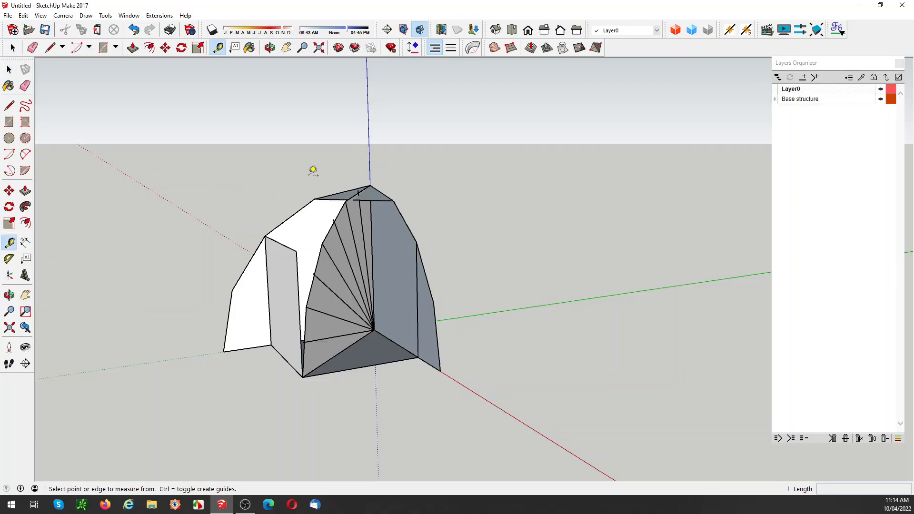
{"action": "left_click", "coordinate": [332, 198]}
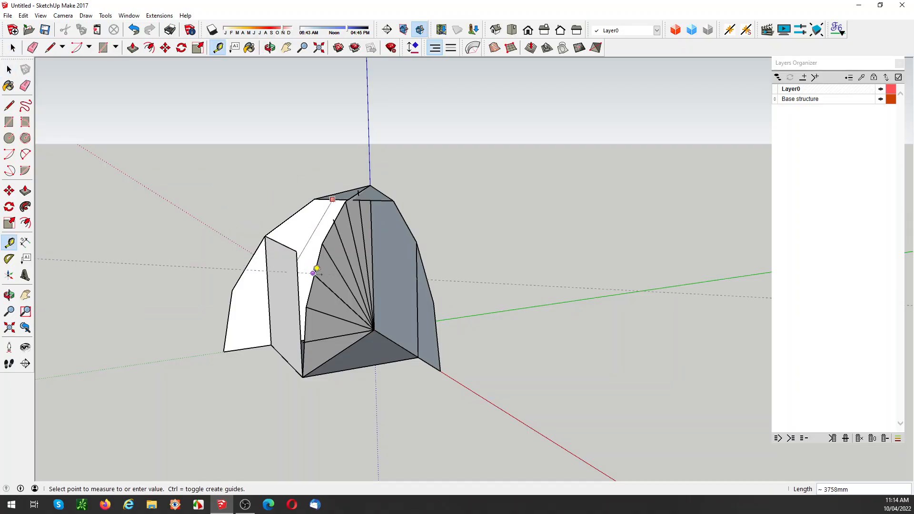
{"action": "left_click", "coordinate": [314, 268]}
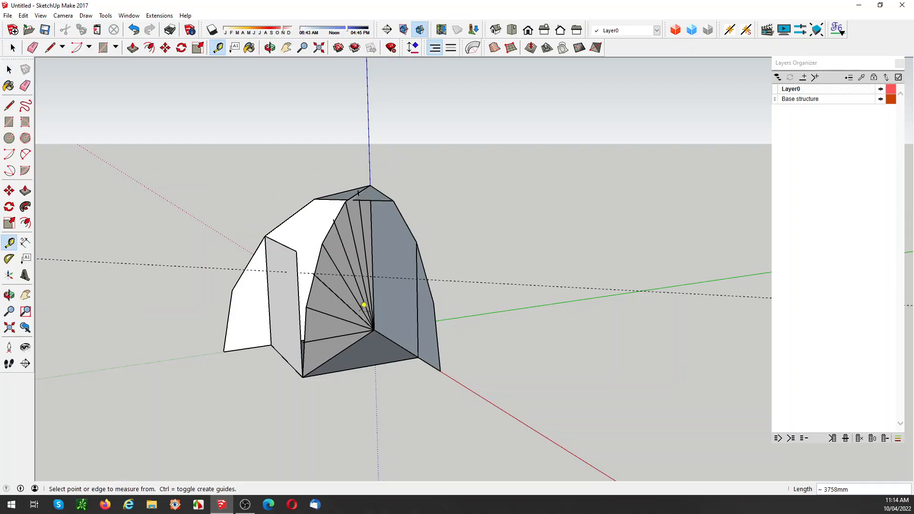
{"action": "middle_click_drag", "start_coordinate": [364, 304], "coordinate": [377, 306]}
Step: Rotate a copy of the vertical panel 90° about the floor's outer corner onto the adjoining floor edge
{"action": "key", "text": "space"}
{"action": "left_click", "coordinate": [330, 368]}
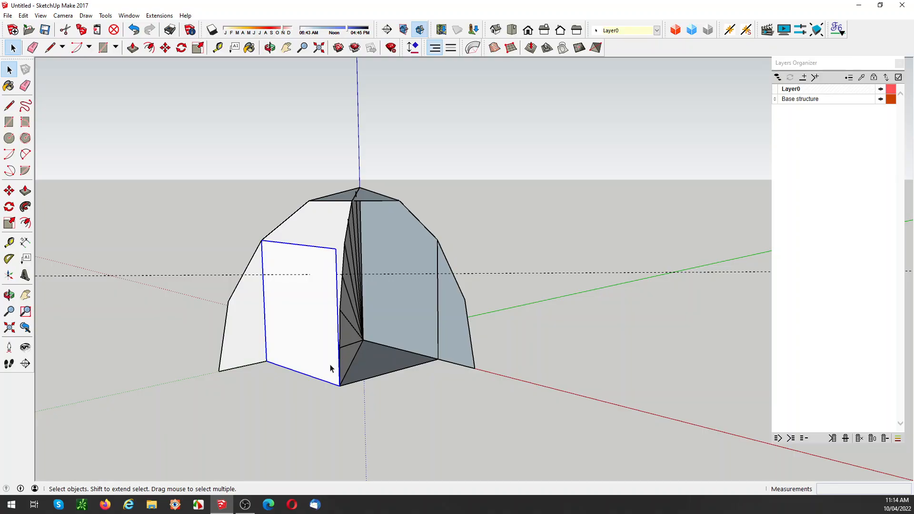
{"action": "key", "text": "q"}
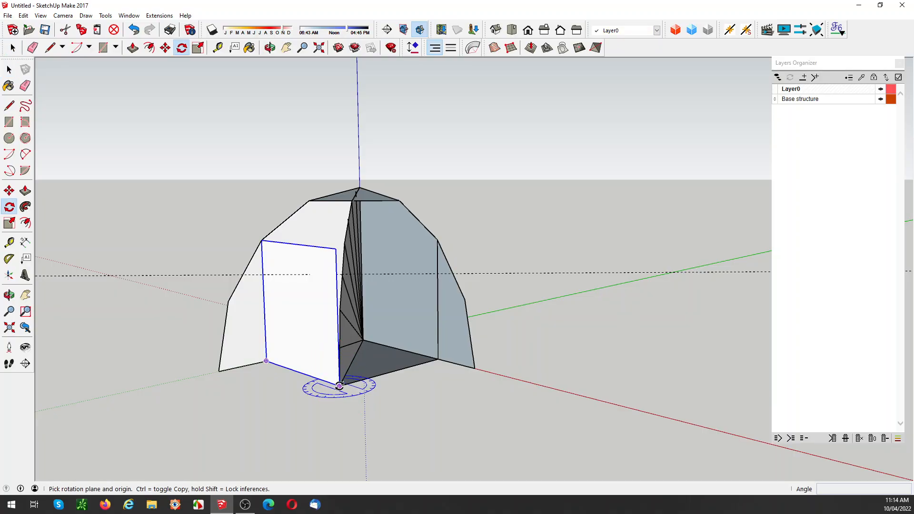
{"action": "left_click_drag", "start_coordinate": [339, 384], "coordinate": [336, 382]}
{"action": "left_click", "coordinate": [334, 382]}
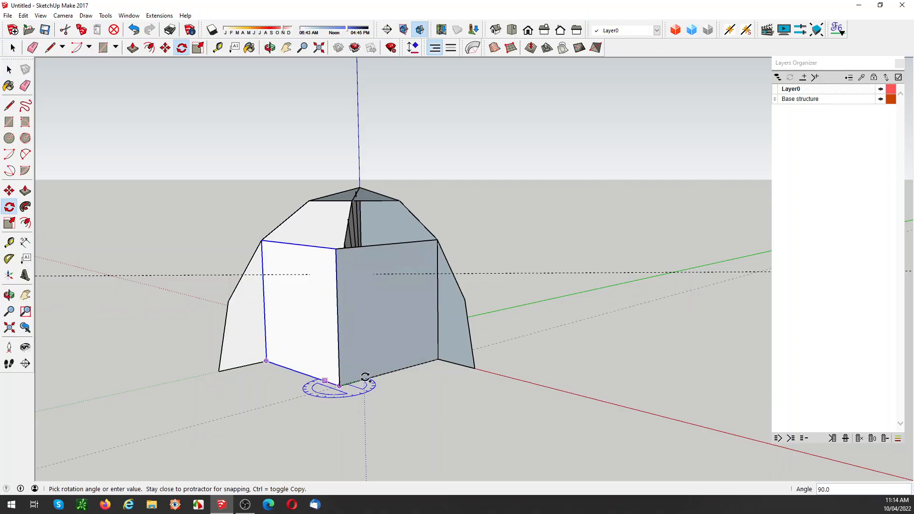
{"action": "left_click", "coordinate": [365, 379]}
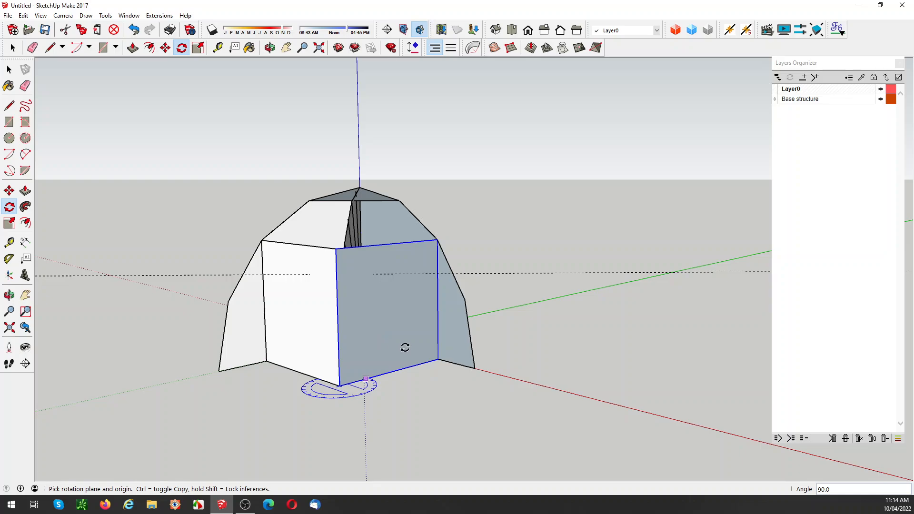
{"action": "middle_click_drag", "start_coordinate": [404, 348], "coordinate": [405, 321]}
{"action": "key", "text": "space"}
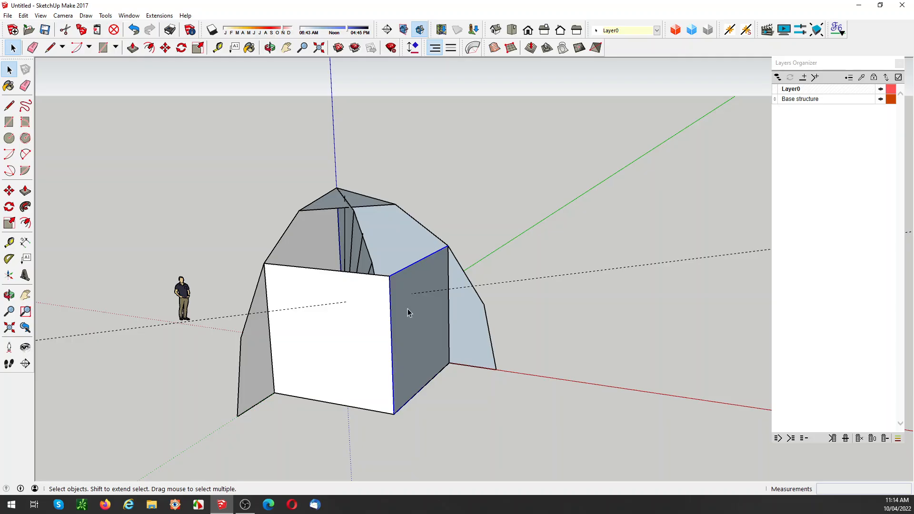
Step: Draw a triangle joining the two points where the guide meets the vertical panels to the floor's outer corner
{"action": "key", "text": "l"}
{"action": "left_click", "coordinate": [346, 302]}
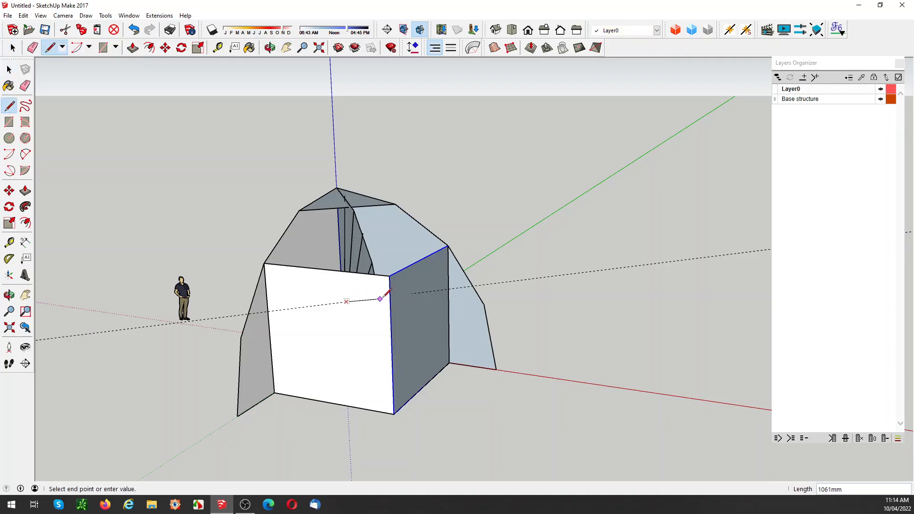
{"action": "left_click", "coordinate": [413, 294]}
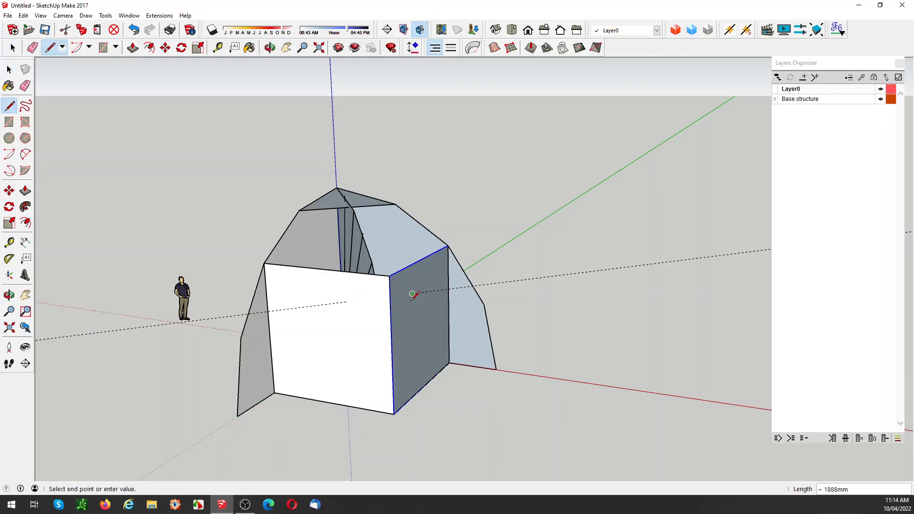
{"action": "left_click", "coordinate": [394, 413]}
{"action": "left_click", "coordinate": [346, 301]}
{"action": "key", "text": "space"}
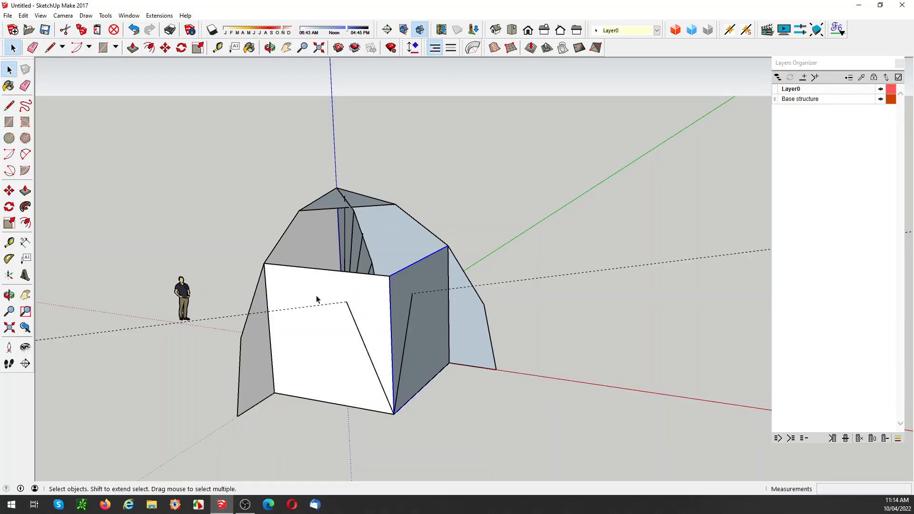
Step: Delete both vertical rectangular panels, keeping the triangle between them
{"action": "key", "text": "Delete"}
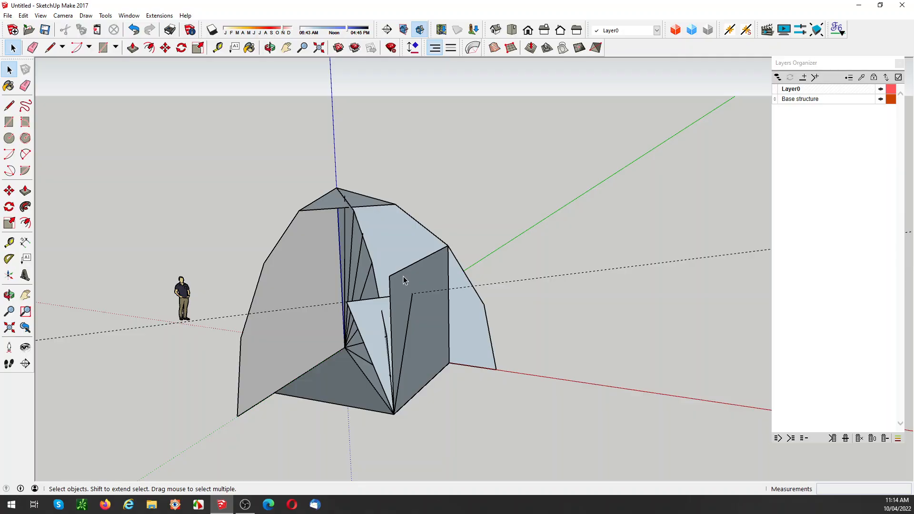
{"action": "double_click", "coordinate": [420, 330]}
{"action": "key", "text": "Delete"}
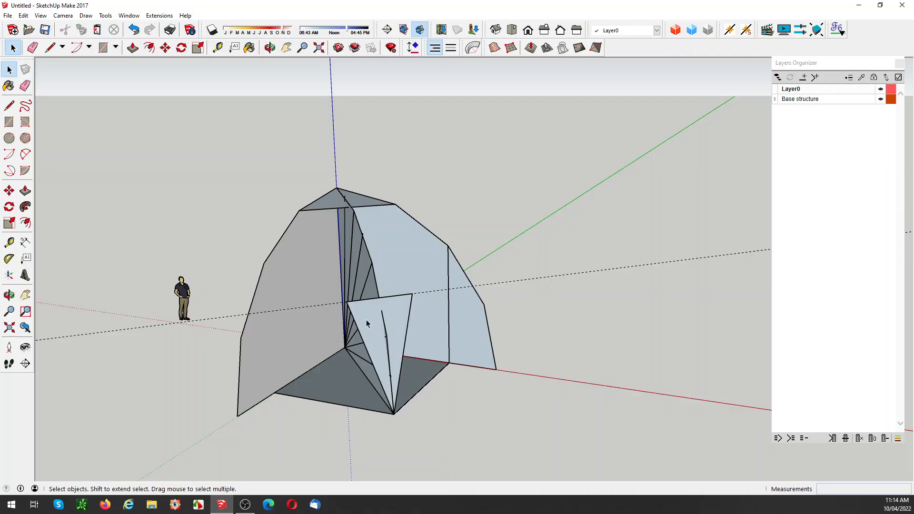
Step: Make the lower corner triangle a group and remove the guide running along its upper edge
{"action": "middle_click_drag", "start_coordinate": [368, 321], "coordinate": [438, 305]}
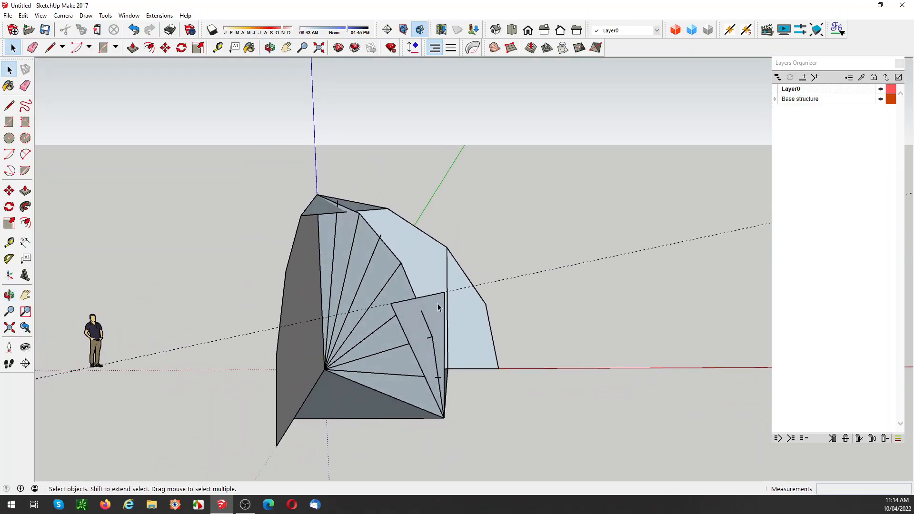
{"action": "left_click", "coordinate": [401, 315]}
{"action": "right_click", "coordinate": [405, 315]}
{"action": "left_click", "coordinate": [455, 172]}
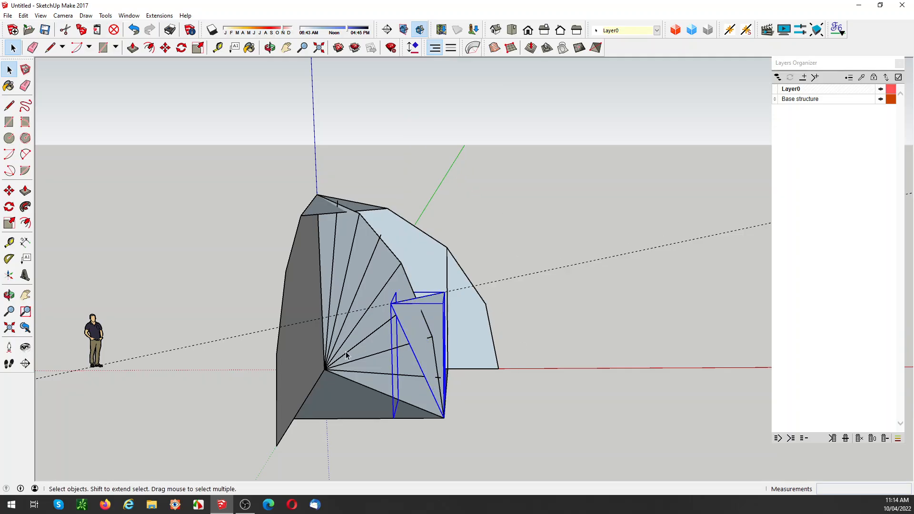
{"action": "middle_click_drag", "start_coordinate": [347, 353], "coordinate": [339, 356]}
{"action": "left_click_drag", "start_coordinate": [339, 356], "coordinate": [421, 338]}
{"action": "key", "text": "space"}
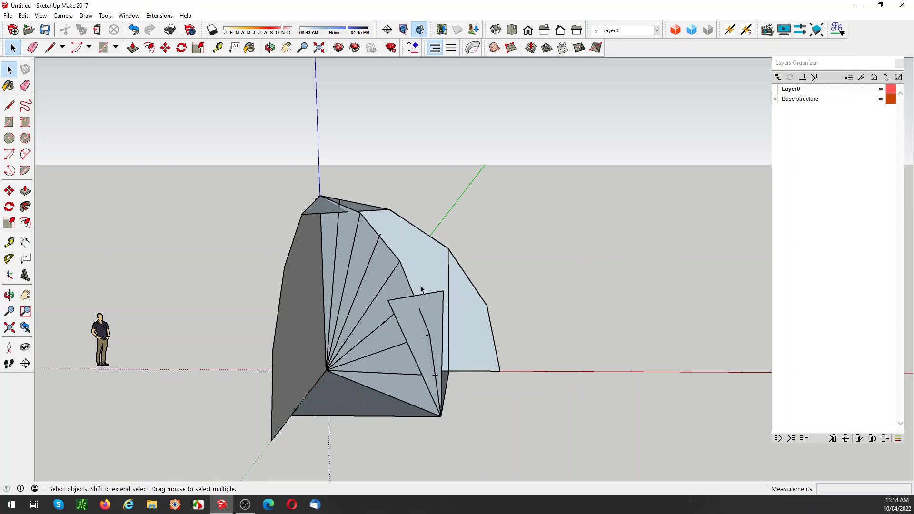
Step: Draw a triangular face joining the lower triangle's two upper corners to the outer end of the fan line projecting past the diagonal profile above
{"action": "key", "text": "l"}
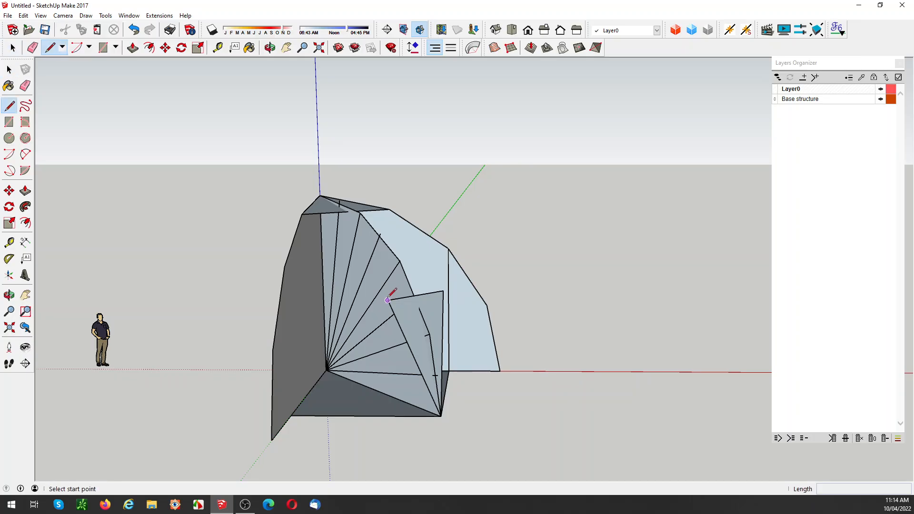
{"action": "left_click", "coordinate": [388, 300]}
{"action": "left_click", "coordinate": [380, 233]}
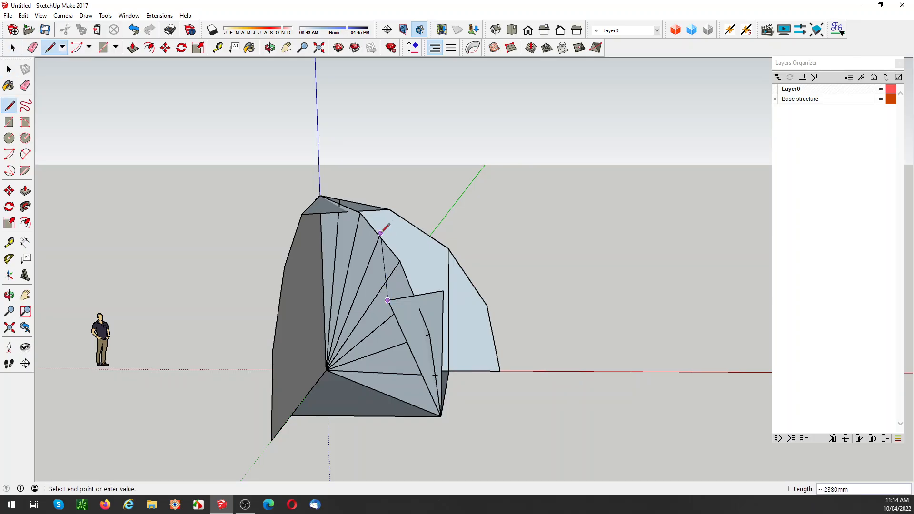
{"action": "left_click", "coordinate": [443, 290]}
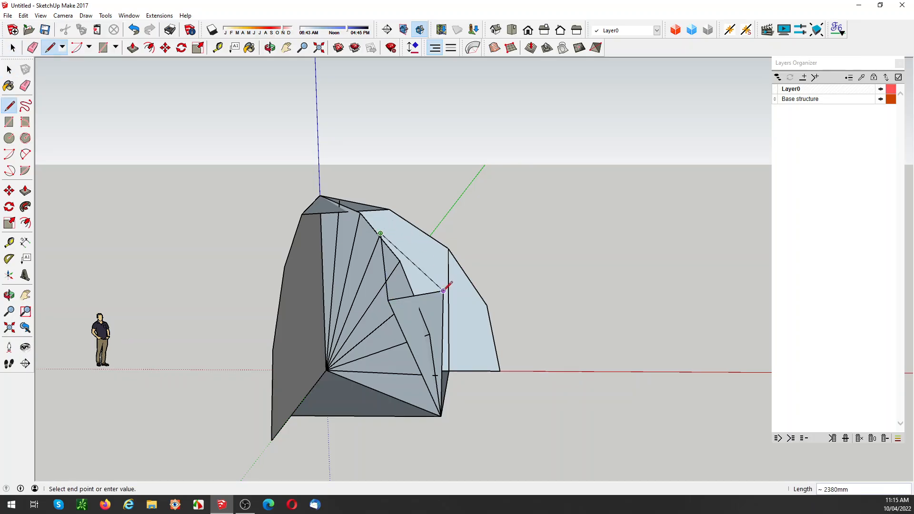
{"action": "left_click", "coordinate": [387, 300]}
Step: Make the new triangular face above the lower corner triangle a group
{"action": "key", "text": "space"}
{"action": "left_click", "coordinate": [393, 283]}
{"action": "right_click", "coordinate": [393, 282]}
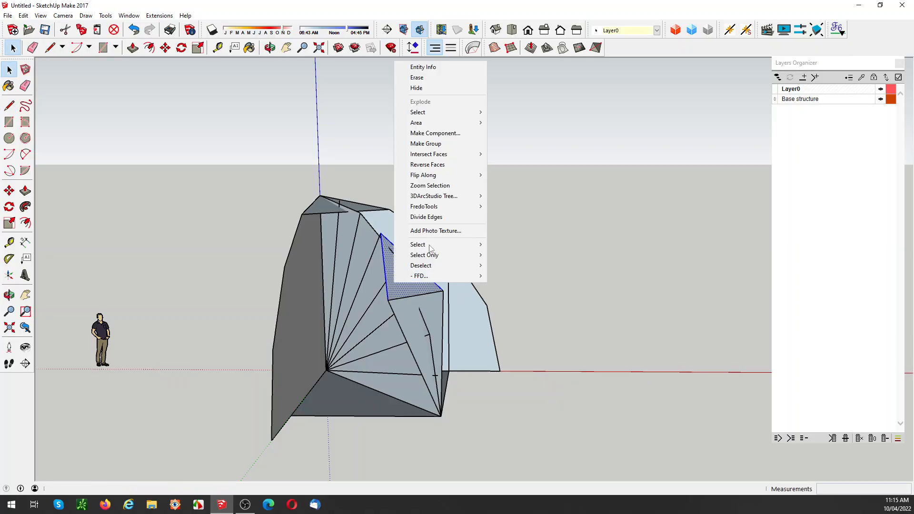
{"action": "left_click", "coordinate": [426, 143]}
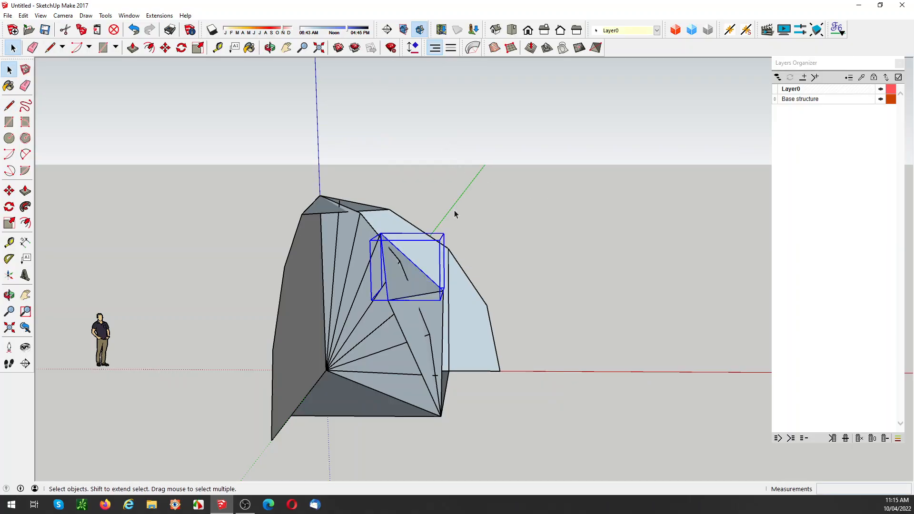
{"action": "left_click", "coordinate": [389, 224]}
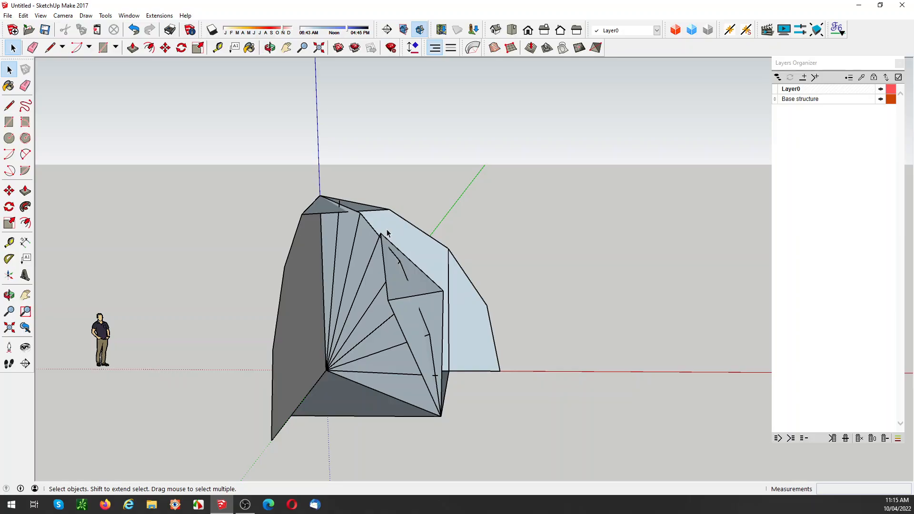
Step: Draw a triangular face joining the two lower corners of the apex triangle to the upper tip of the central facet below
{"action": "key", "text": "l"}
{"action": "left_click", "coordinate": [380, 233]}
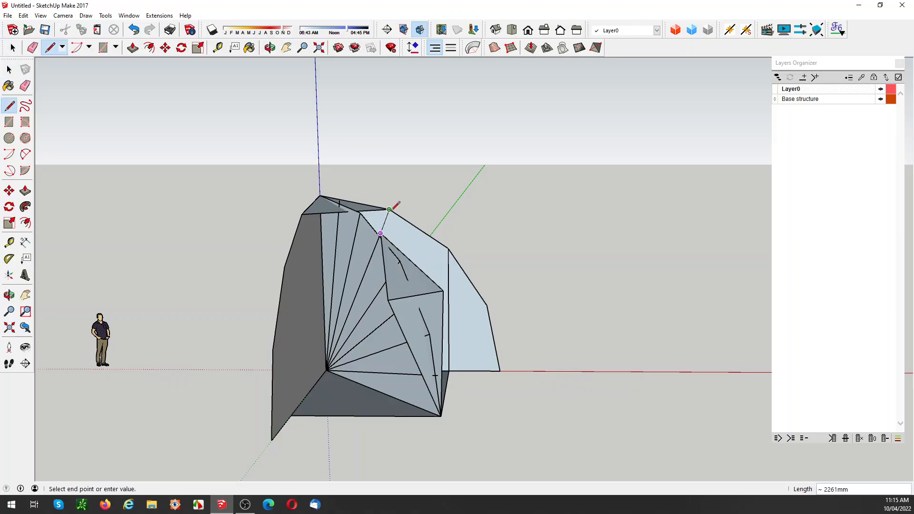
{"action": "left_click", "coordinate": [389, 209]}
{"action": "left_click", "coordinate": [303, 214]}
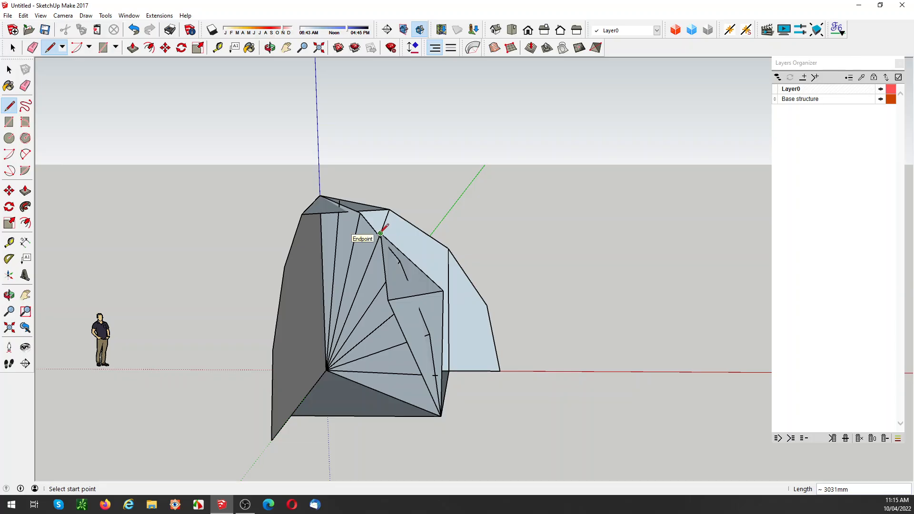
{"action": "left_click", "coordinate": [301, 214]}
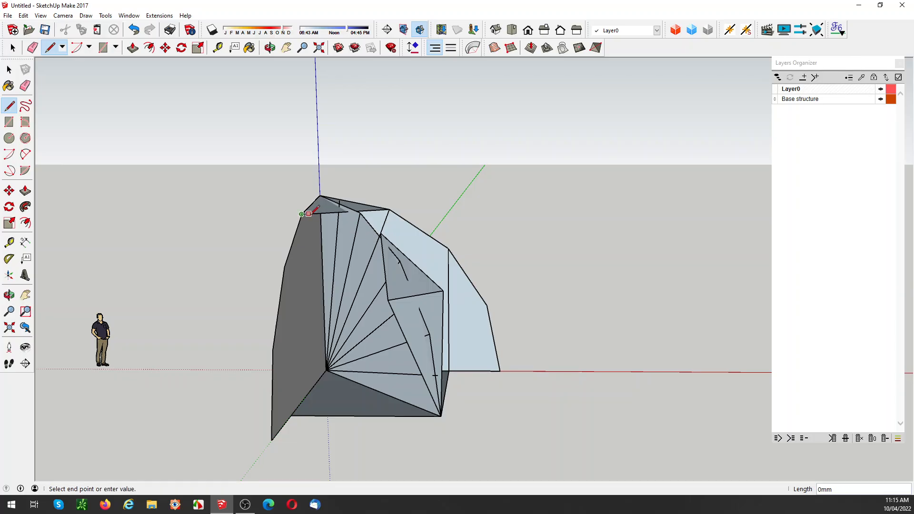
{"action": "left_click", "coordinate": [380, 233]}
Step: Make the new triangular face just below the apex triangle a group
{"action": "key", "text": "space"}
{"action": "left_click", "coordinate": [379, 223]}
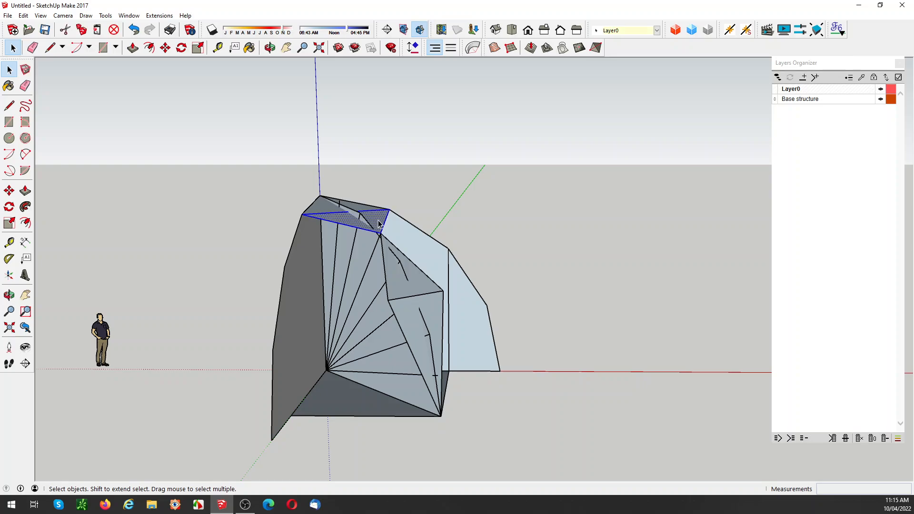
{"action": "right_click", "coordinate": [380, 223]}
{"action": "left_click", "coordinate": [426, 302]}
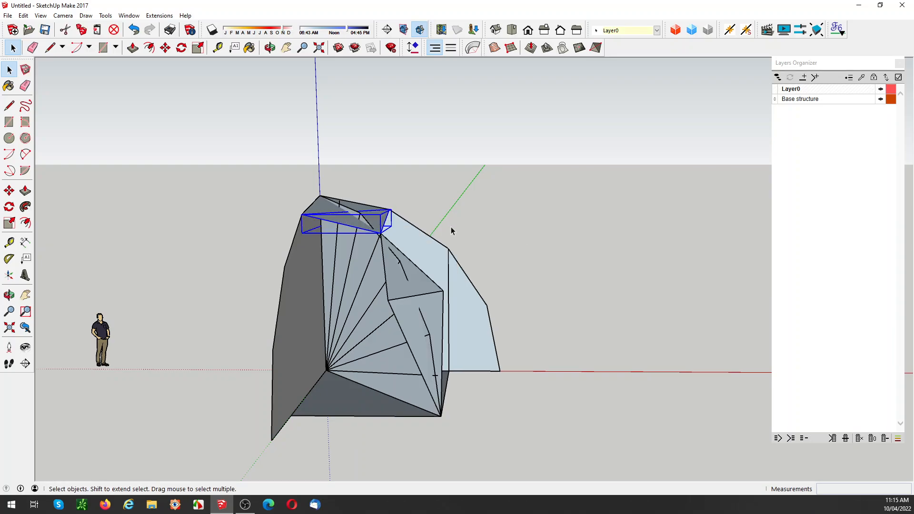
Step: Draw a triangular face between the second upper segment of the green-axis arch profile and the central facet's upper tip
{"action": "middle_click_drag", "start_coordinate": [541, 231], "coordinate": [371, 199]}
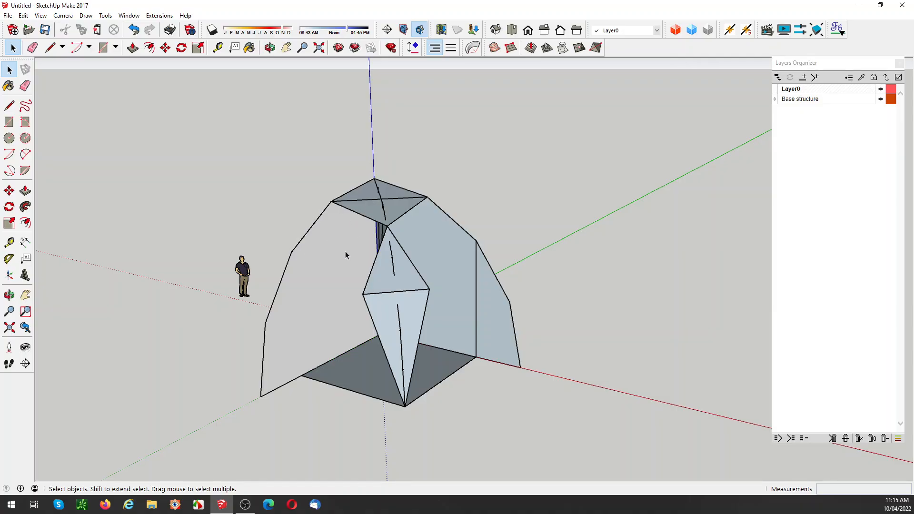
{"action": "middle_click_drag", "start_coordinate": [395, 248], "coordinate": [464, 246]}
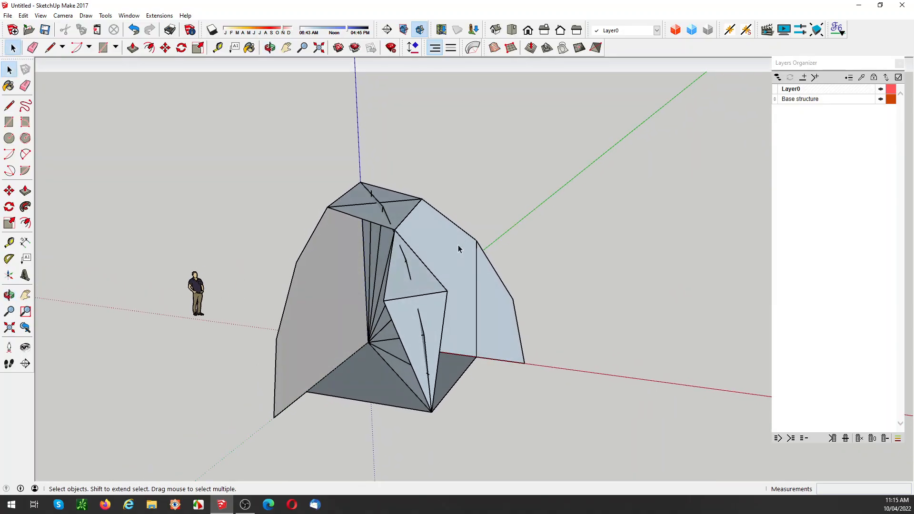
{"action": "key", "text": "l"}
{"action": "left_click", "coordinate": [394, 230]}
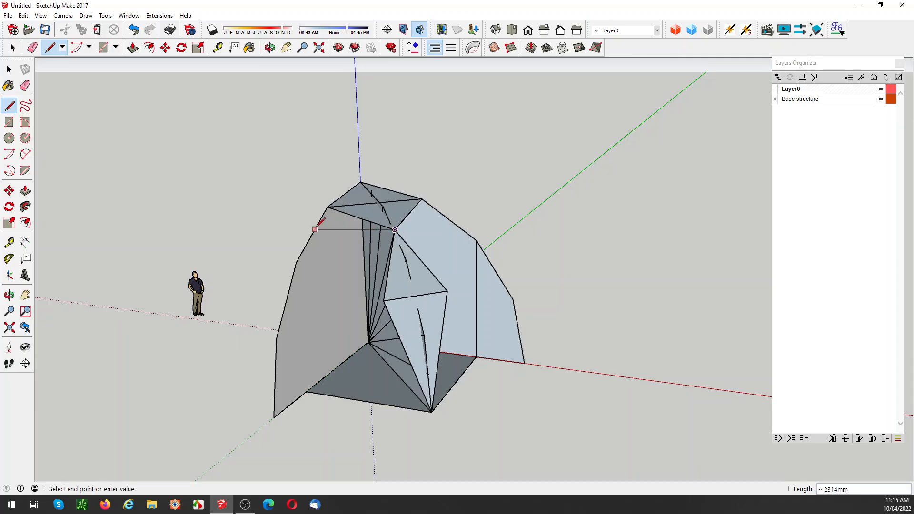
{"action": "left_click", "coordinate": [296, 262]}
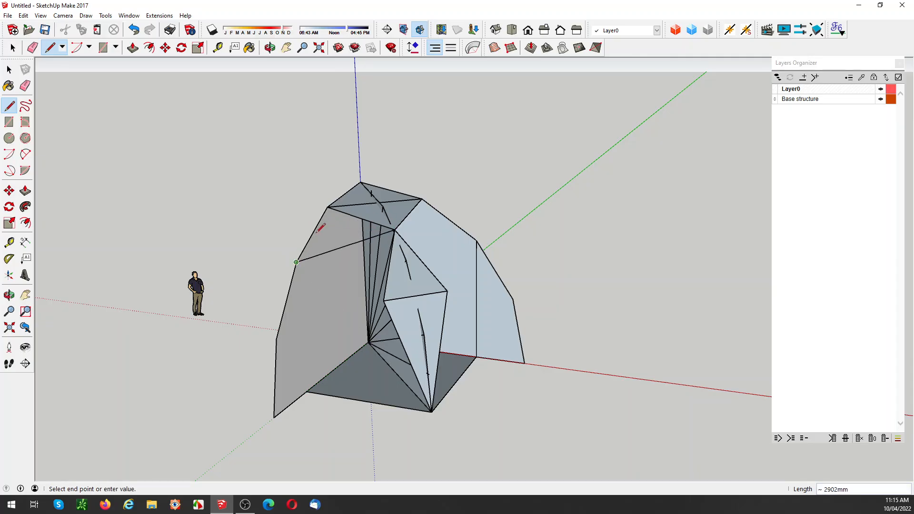
{"action": "left_click", "coordinate": [327, 207]}
{"action": "left_click", "coordinate": [395, 230]}
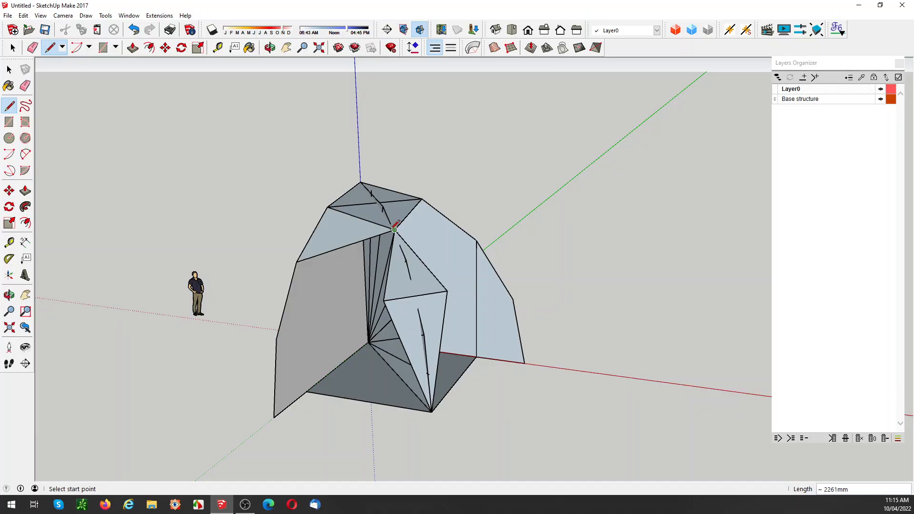
Step: Draw the adjoining triangle from the green-axis arch vertex to the near side edge of the upper central facet
{"action": "left_click", "coordinate": [383, 301]}
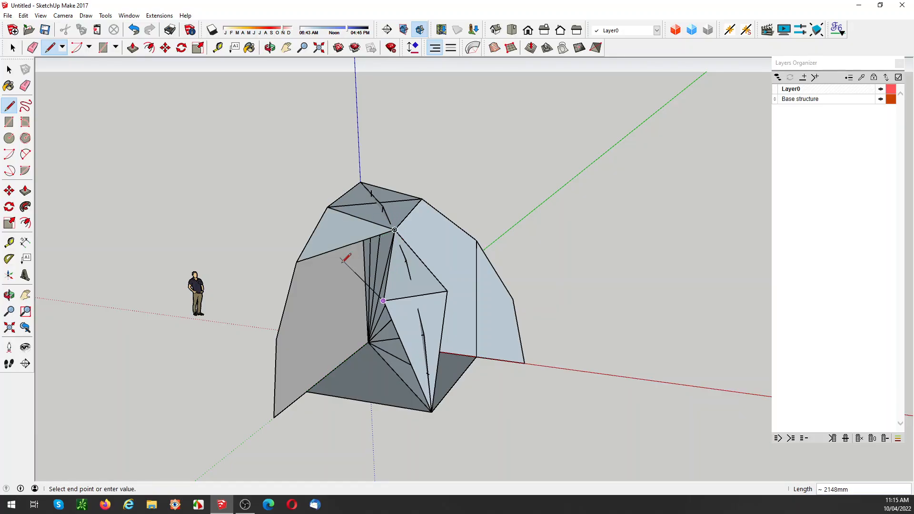
{"action": "left_click", "coordinate": [296, 262]}
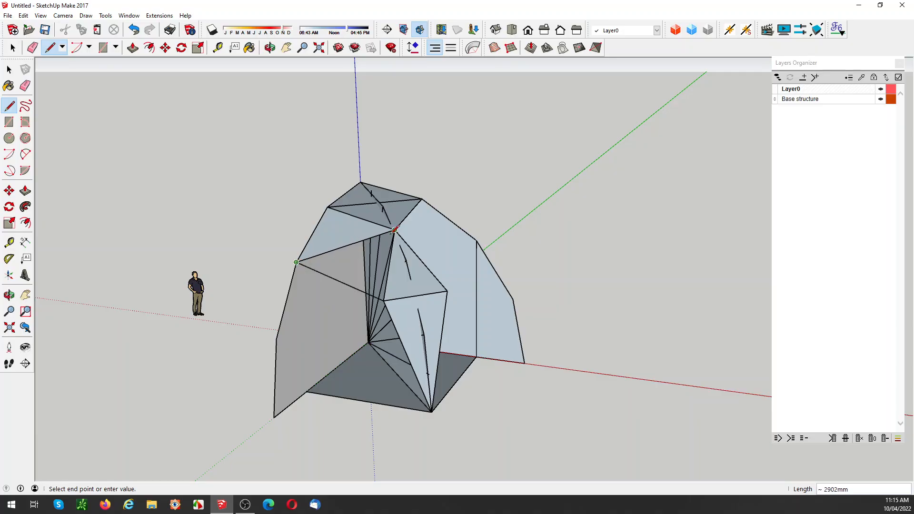
{"action": "left_click", "coordinate": [395, 230]}
{"action": "left_click", "coordinate": [394, 230]}
{"action": "key", "text": "Escape"}
Step: Make each of the two new triangles on the green-axis arch side its own group
{"action": "key", "text": "space"}
{"action": "left_click", "coordinate": [361, 265]}
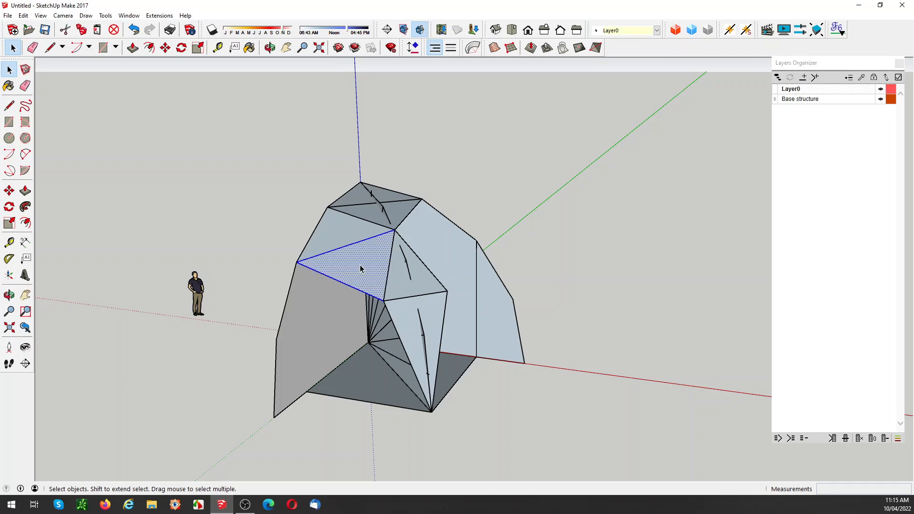
{"action": "right_click", "coordinate": [360, 265]}
{"action": "left_click", "coordinate": [392, 115]}
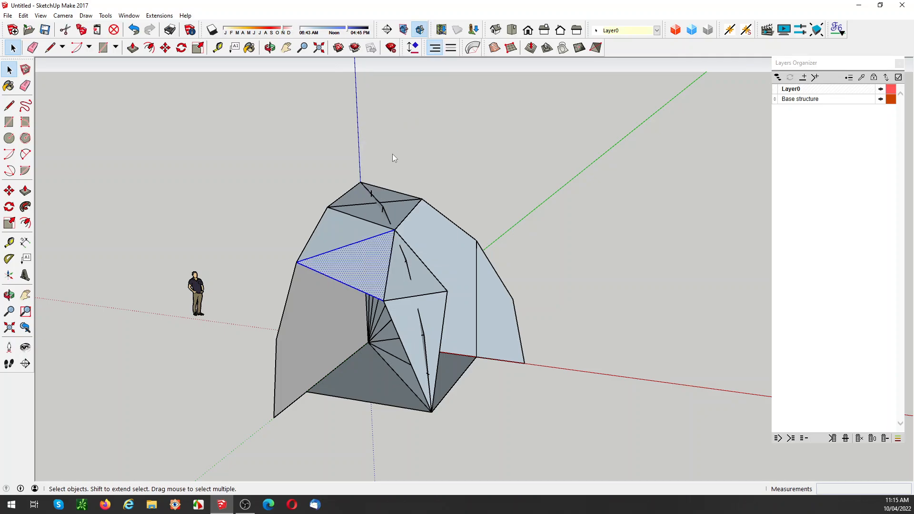
{"action": "left_click", "coordinate": [336, 231]}
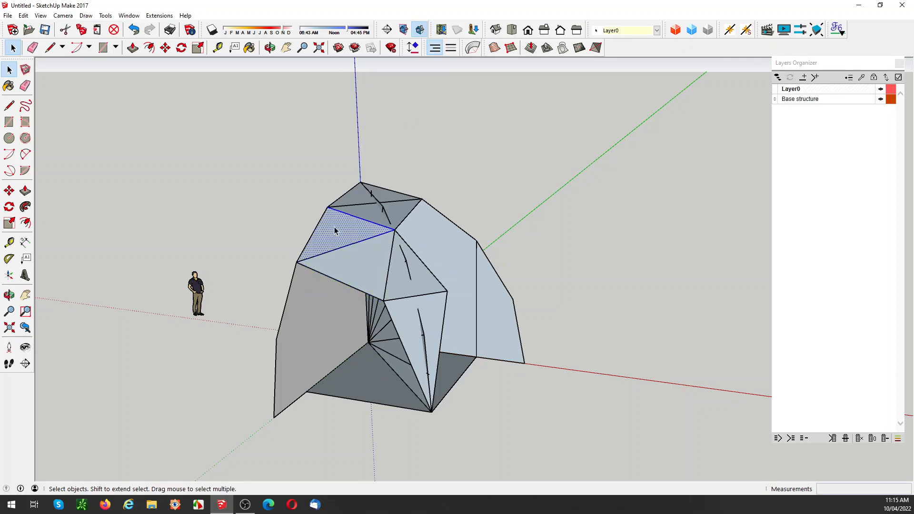
{"action": "right_click", "coordinate": [335, 228]}
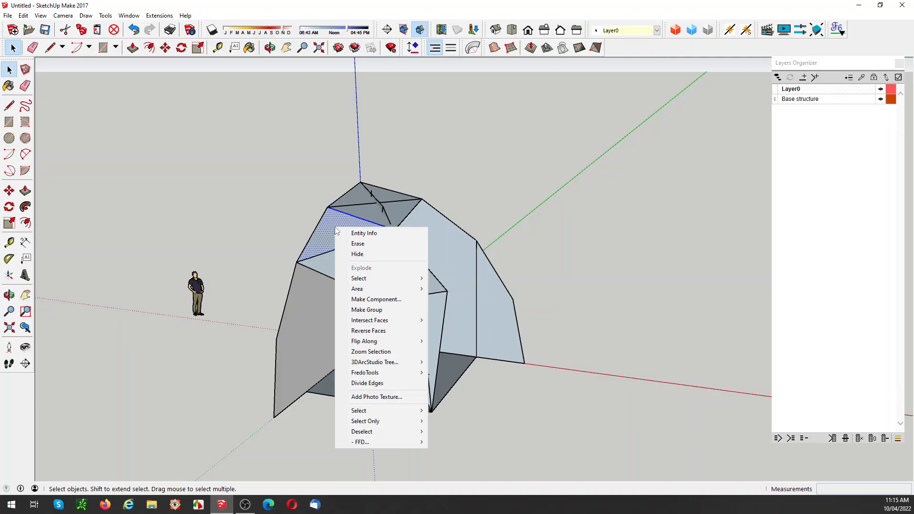
{"action": "left_click", "coordinate": [375, 308]}
{"action": "left_click", "coordinate": [528, 179]}
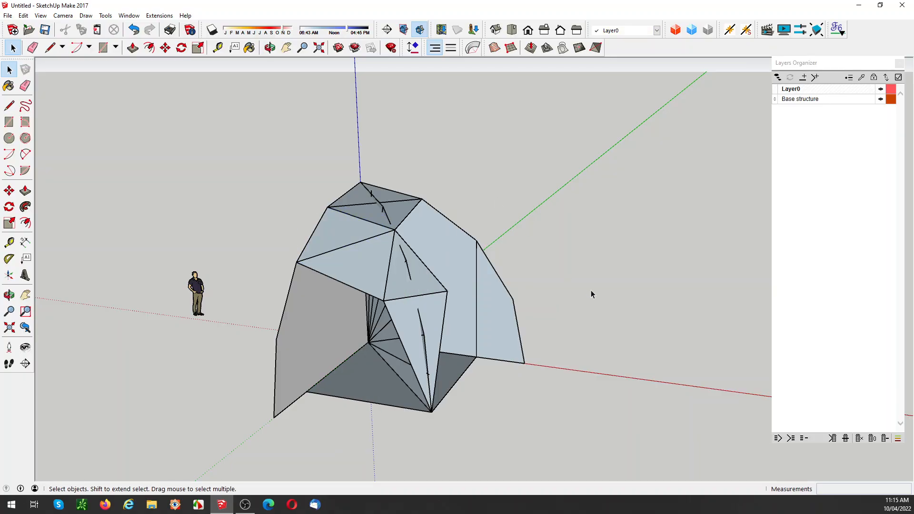
Step: Draw a triangular face between the second upper segment of the red-axis arch profile and the central facet's upper tip
{"action": "middle_click_drag", "start_coordinate": [590, 290], "coordinate": [525, 300]}
{"action": "key", "text": "l"}
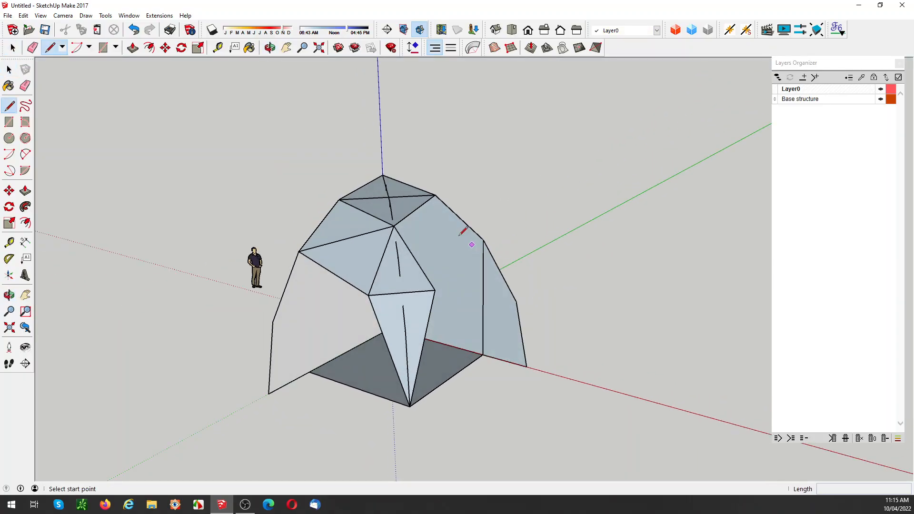
{"action": "left_click", "coordinate": [393, 225]}
{"action": "left_click", "coordinate": [483, 240]}
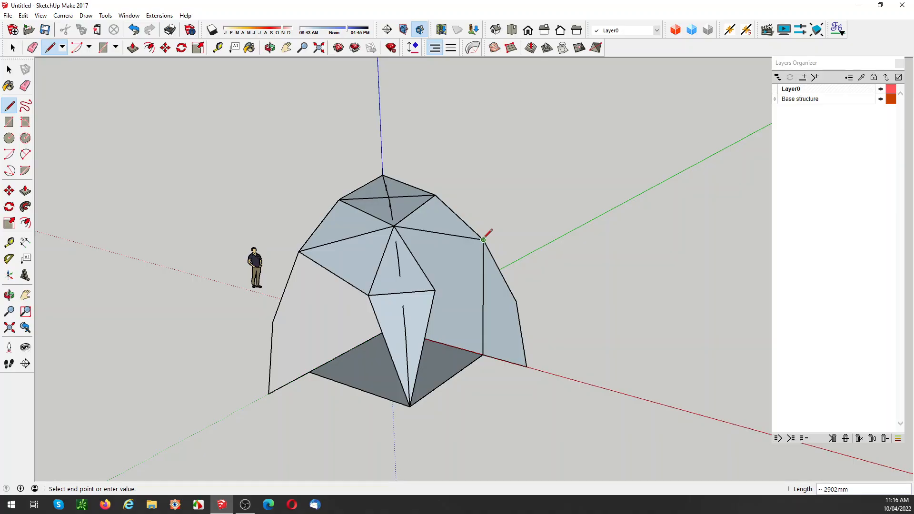
{"action": "left_click", "coordinate": [435, 194]}
{"action": "left_click", "coordinate": [394, 225]}
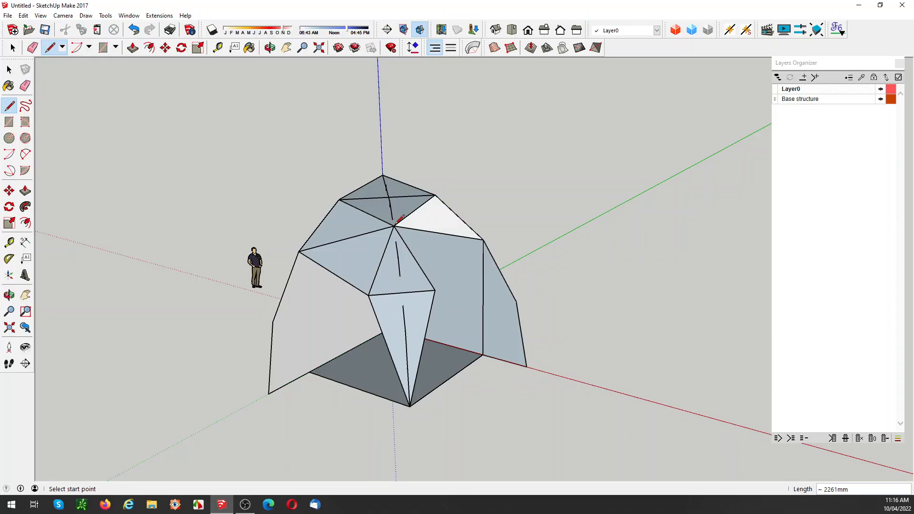
Step: Draw the adjoining triangle from the red-axis arch vertex to the near side edge of the upper central facet
{"action": "left_click", "coordinate": [482, 239]}
{"action": "left_click", "coordinate": [434, 288]}
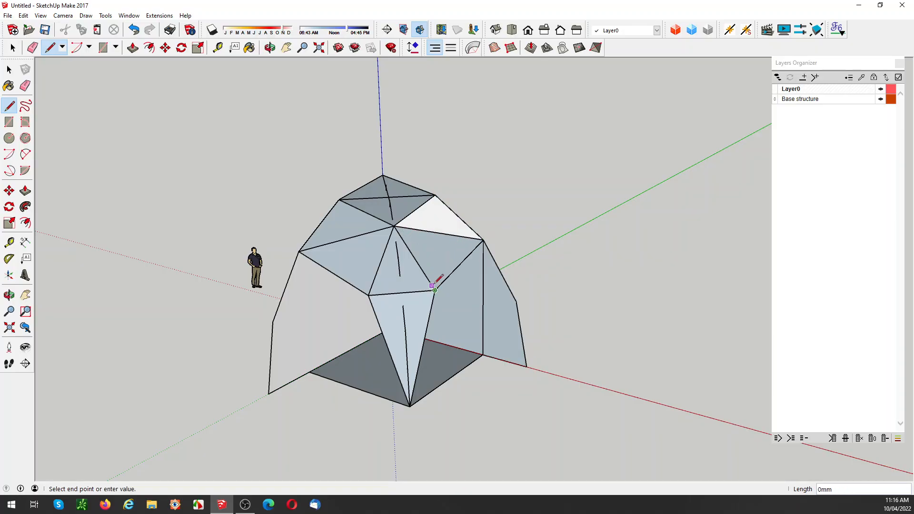
{"action": "left_click", "coordinate": [394, 226]}
Step: Make each of the two new triangles on the red-axis arch side its own group
{"action": "key", "text": "space"}
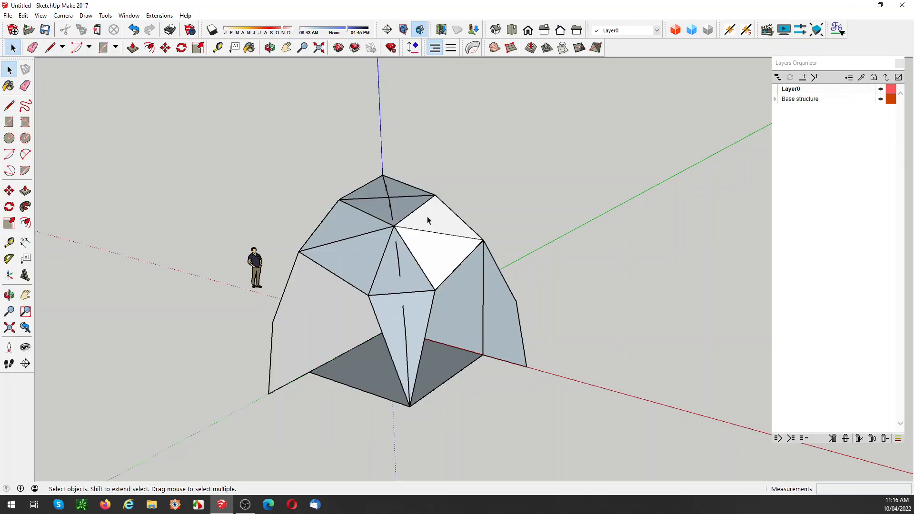
{"action": "left_click", "coordinate": [429, 216]}
{"action": "right_click", "coordinate": [428, 217]}
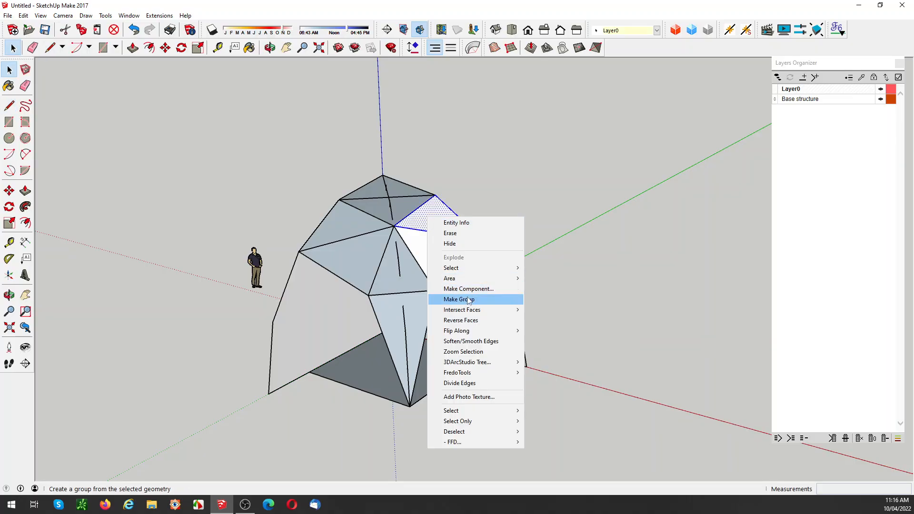
{"action": "left_click", "coordinate": [469, 300]}
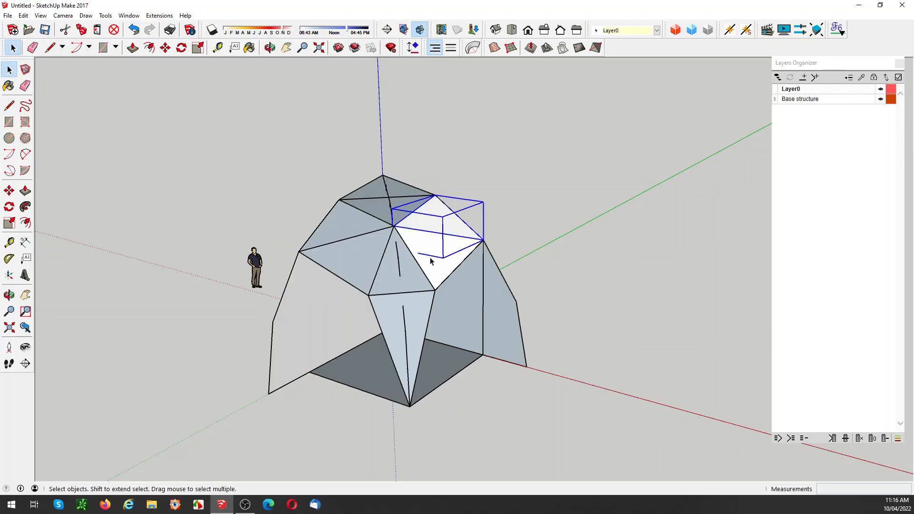
{"action": "left_click", "coordinate": [430, 261]}
{"action": "right_click", "coordinate": [430, 258]}
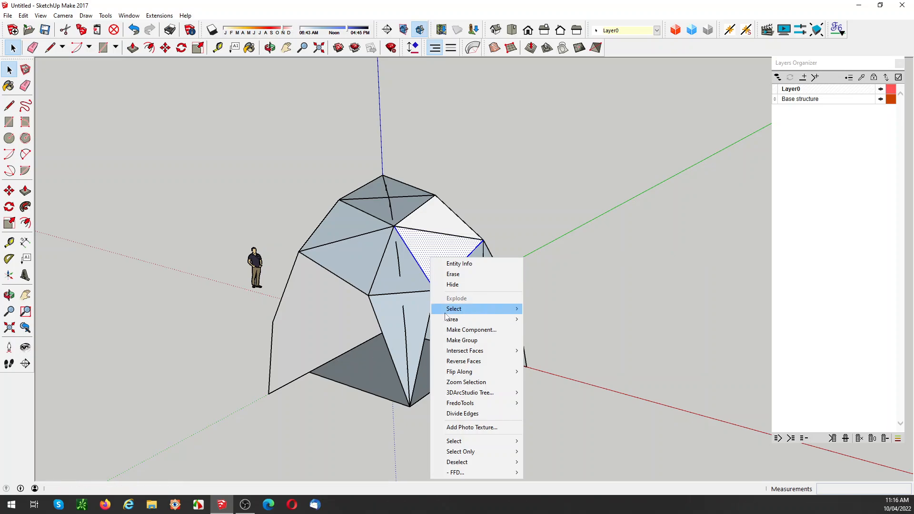
{"action": "left_click", "coordinate": [459, 340]}
{"action": "left_click", "coordinate": [562, 422]}
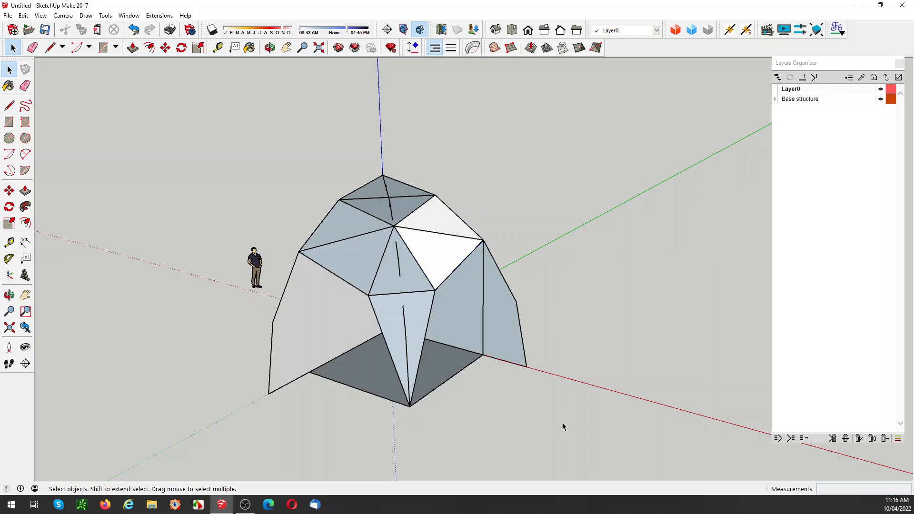
Step: Make the topmost triangle at the dome's apex a group
{"action": "left_click", "coordinate": [380, 196]}
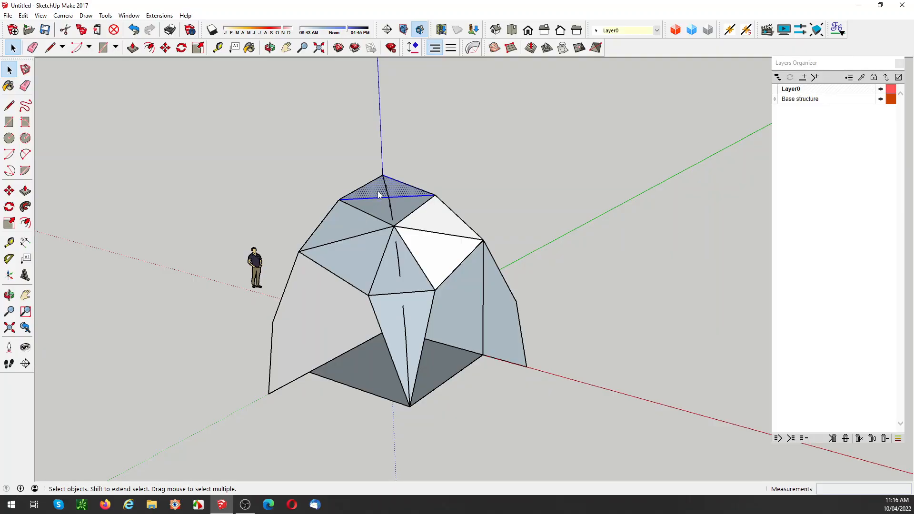
{"action": "right_click", "coordinate": [379, 195]}
{"action": "left_click", "coordinate": [459, 270]}
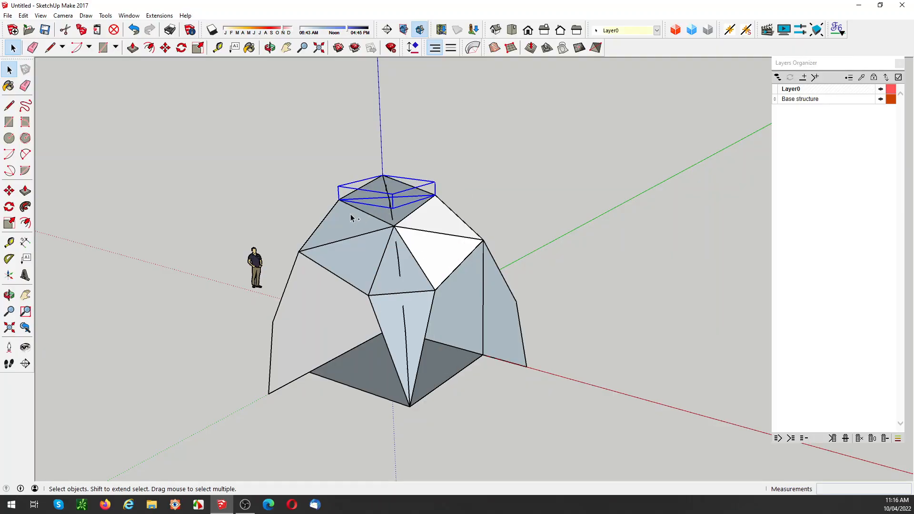
Step: Copy all the grouped triangular facets 6 m along the negative red axis, away from the arch profiles
{"action": "left_click", "coordinate": [352, 216], "text": "ctrl"}
{"action": "left_click", "coordinate": [441, 223], "text": "ctrl"}
{"action": "left_click", "coordinate": [370, 254], "text": "ctrl"}
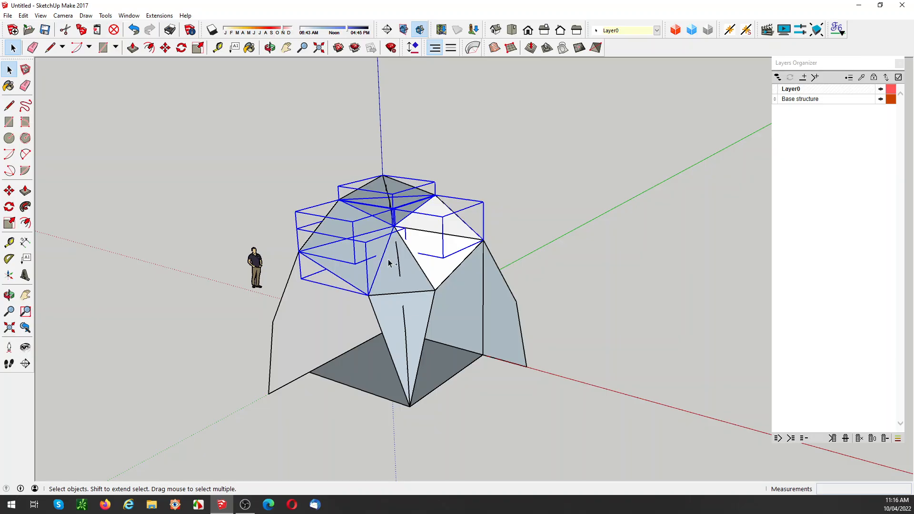
{"action": "left_click", "coordinate": [390, 263], "text": "ctrl"}
{"action": "left_click", "coordinate": [420, 332], "text": "ctrl"}
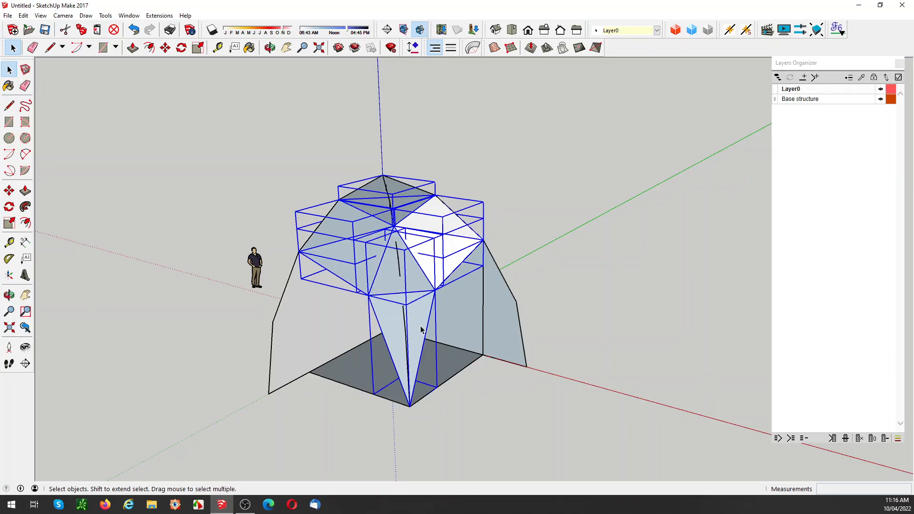
{"action": "middle_click_drag", "start_coordinate": [433, 290], "coordinate": [400, 252]}
{"action": "key", "text": "m"}
{"action": "left_click", "coordinate": [368, 176]}
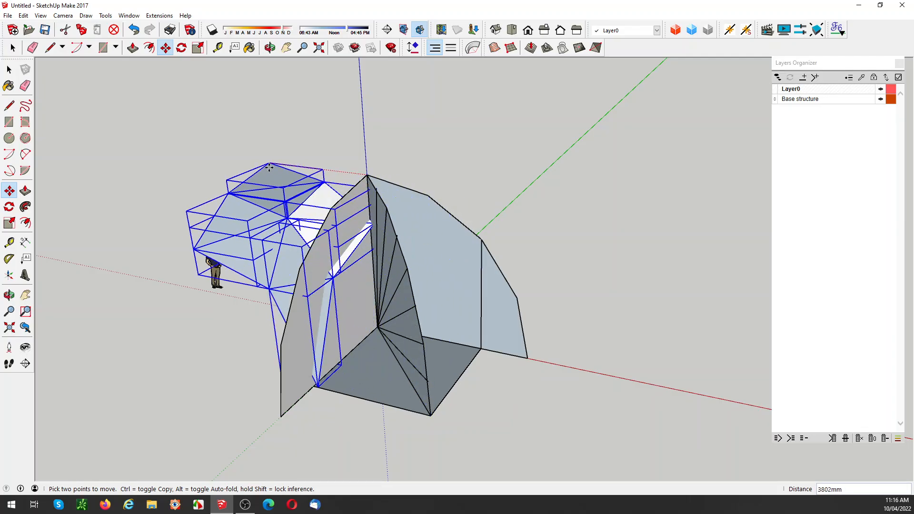
{"action": "key", "text": "ctrl"}
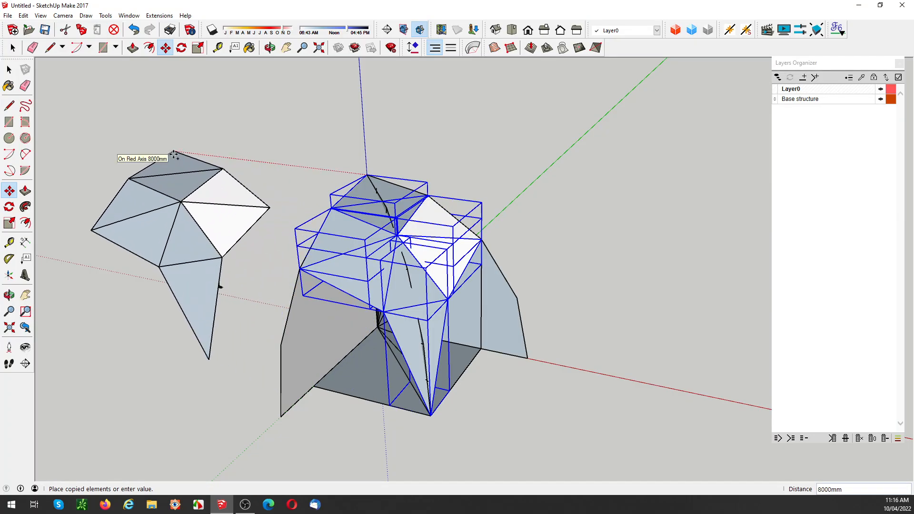
{"action": "type", "text": "6m"}
{"action": "key", "text": "Return"}
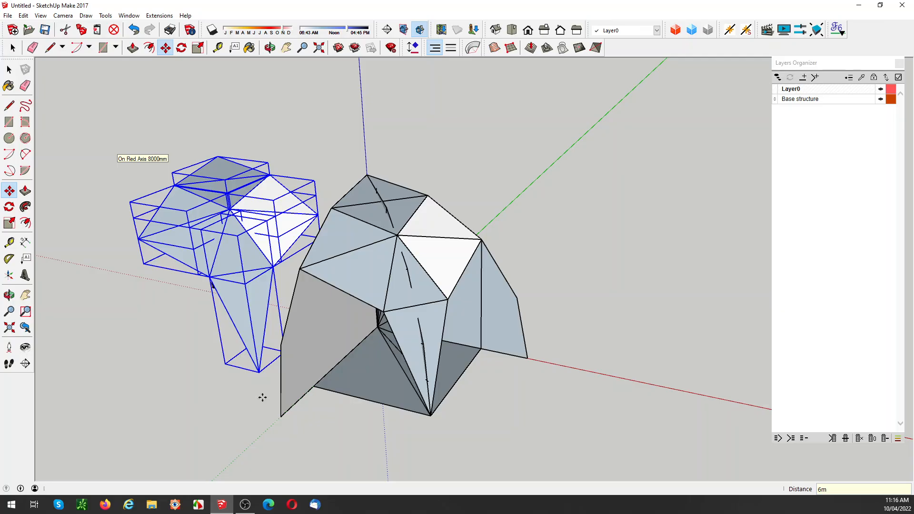
Step: Make the copied dome facets one group, leaving the scale figure out of the selection
{"action": "key", "text": "space"}
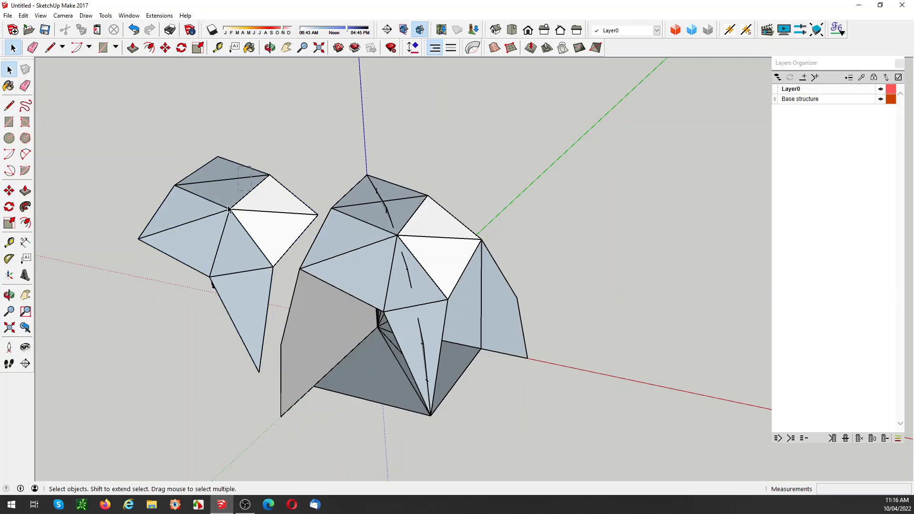
{"action": "left_click", "coordinate": [182, 256]}
{"action": "mouse_move", "coordinate": [182, 257]}
{"action": "middle_mouse_down"}
{"action": "mouse_move", "coordinate": [186, 272]}
{"action": "mouse_move", "coordinate": [195, 255]}
{"action": "middle_mouse_up"}
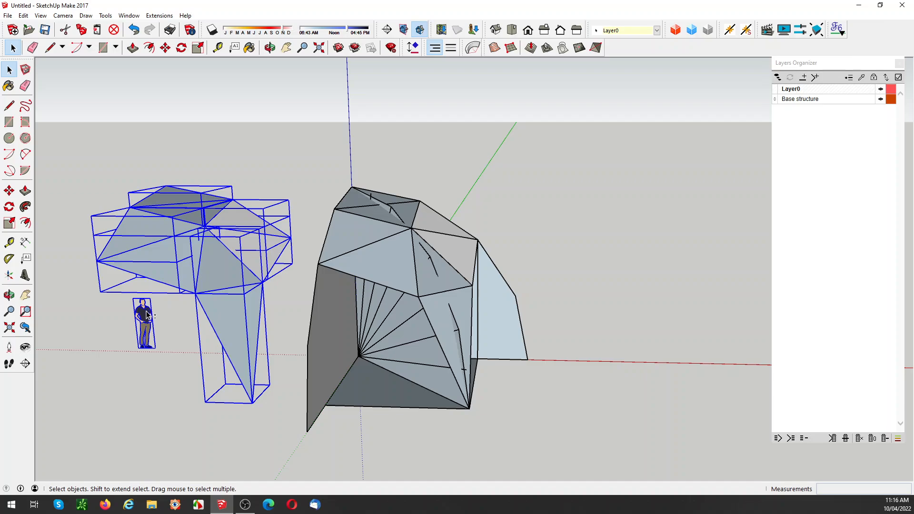
{"action": "left_click", "coordinate": [151, 313], "text": "shift"}
{"action": "right_click", "coordinate": [192, 243]}
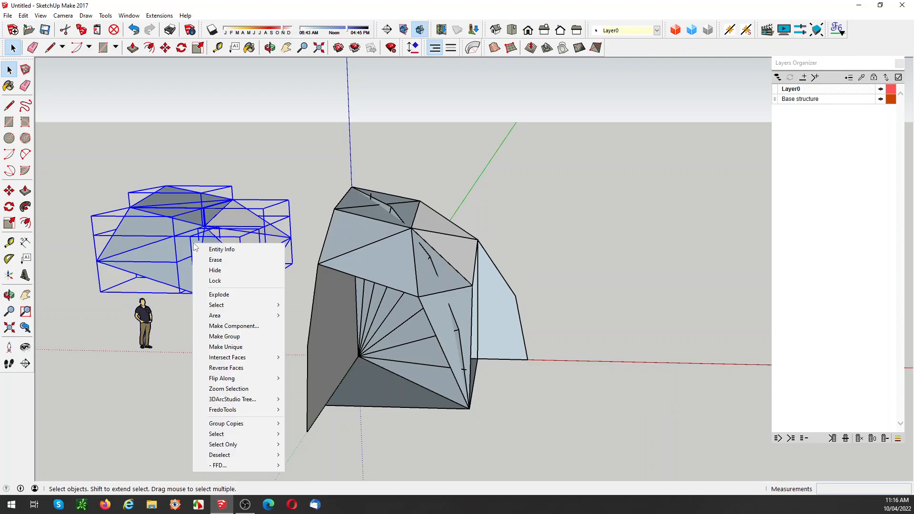
{"action": "left_click", "coordinate": [224, 336]}
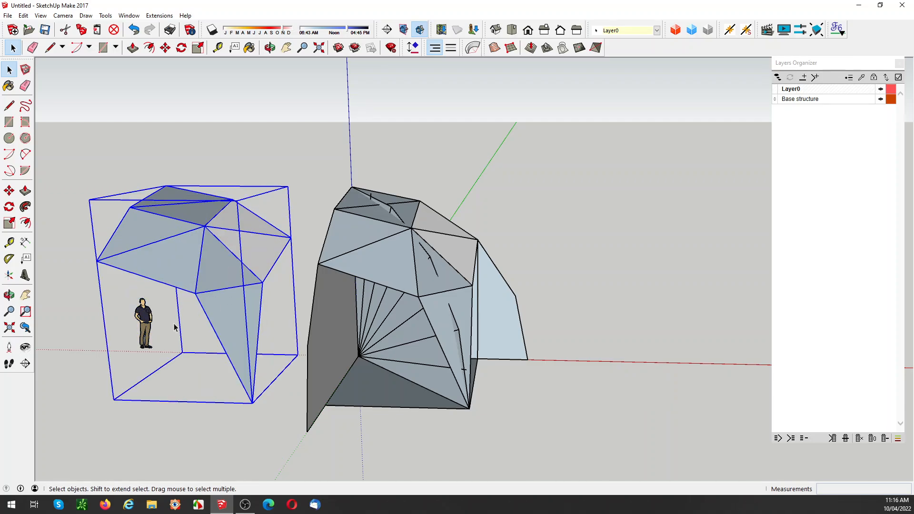
Step: Delete the lowest triangular facet group, which reaches down to the base corner, from the original dome quarter
{"action": "middle_click_drag", "start_coordinate": [174, 327], "coordinate": [261, 295]}
{"action": "left_click", "coordinate": [432, 316]}
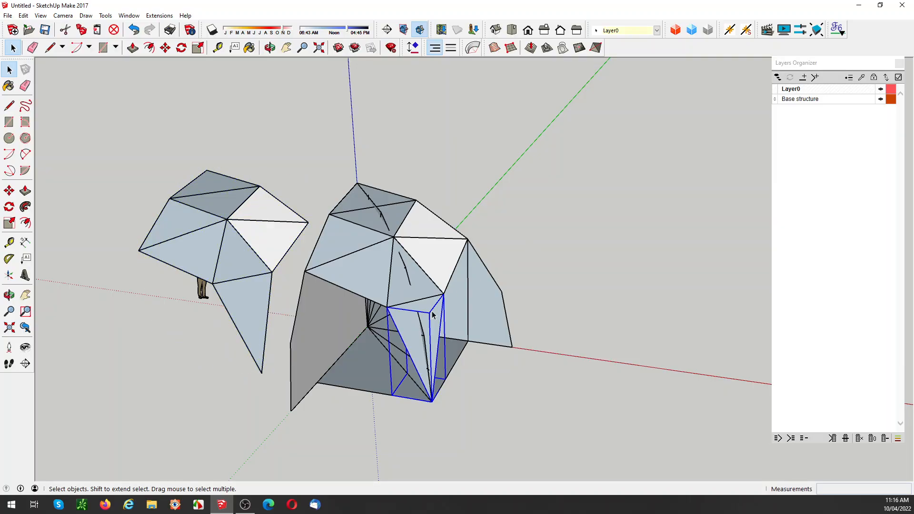
{"action": "key", "text": "Delete"}
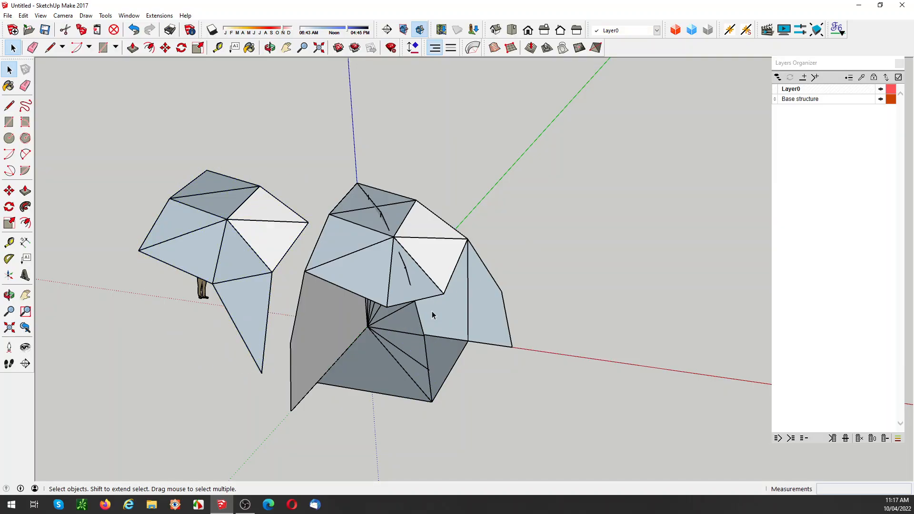
Step: Raise the square base plane vertically about 1093 mm from its outer corner, up to the lowest bend of the diagonal arch profile
{"action": "left_click", "coordinate": [423, 403]}
{"action": "scroll", "coordinate": [424, 405], "scroll_direction": "up", "scroll_amount": 3}
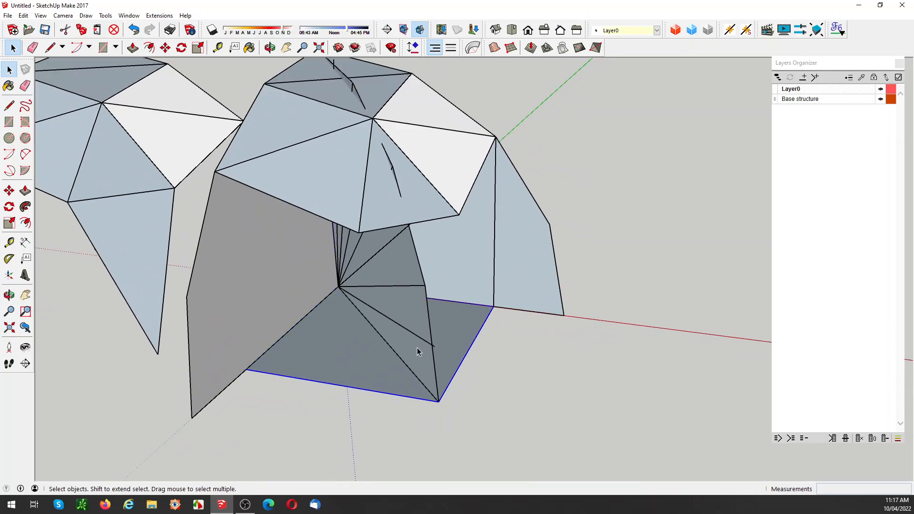
{"action": "scroll", "coordinate": [435, 398], "scroll_direction": "up", "scroll_amount": 2}
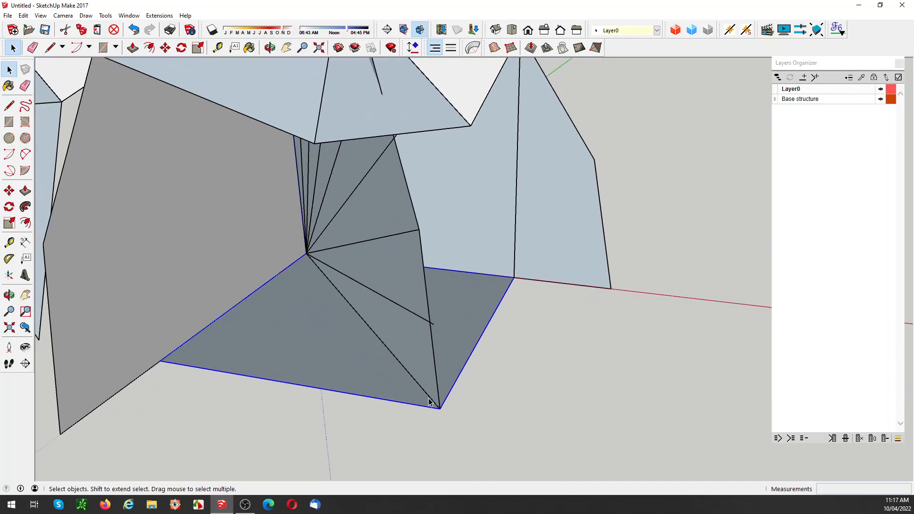
{"action": "key", "text": "m"}
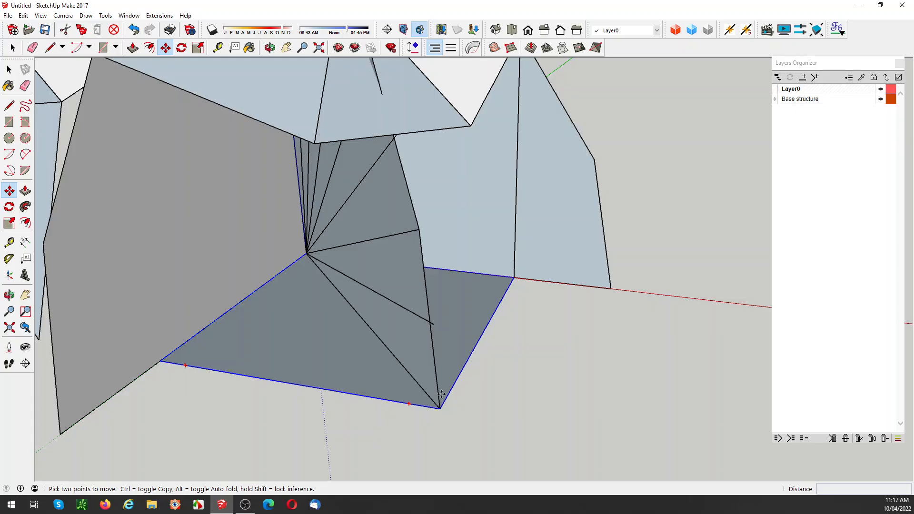
{"action": "left_click", "coordinate": [439, 407]}
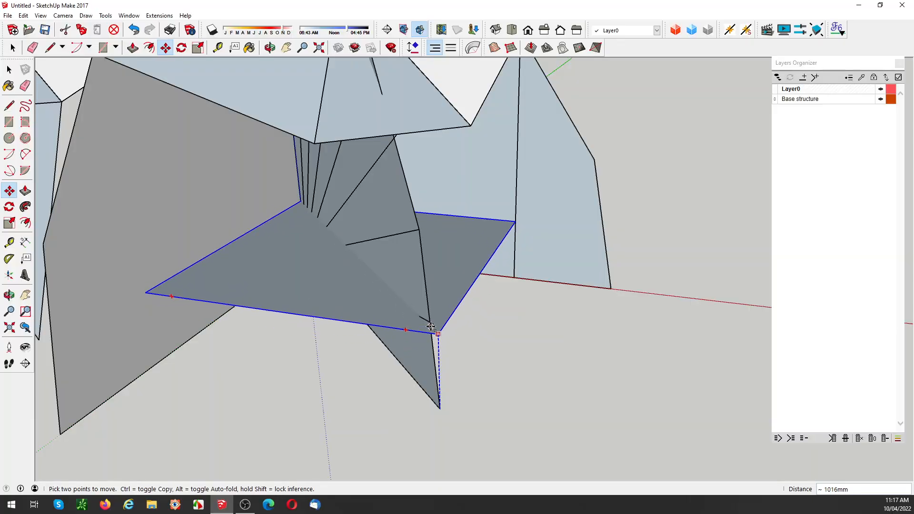
{"action": "left_click", "coordinate": [433, 326]}
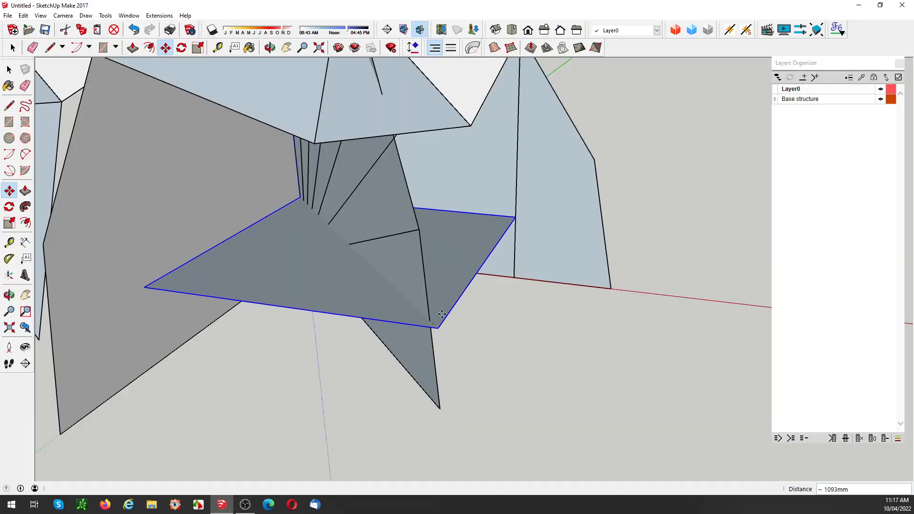
{"action": "key", "text": "space"}
Step: Draw a shorter triangle from the lower edge of the central facets down to the raised base plane's outer corner
{"action": "middle_click_drag", "start_coordinate": [481, 365], "coordinate": [484, 247]}
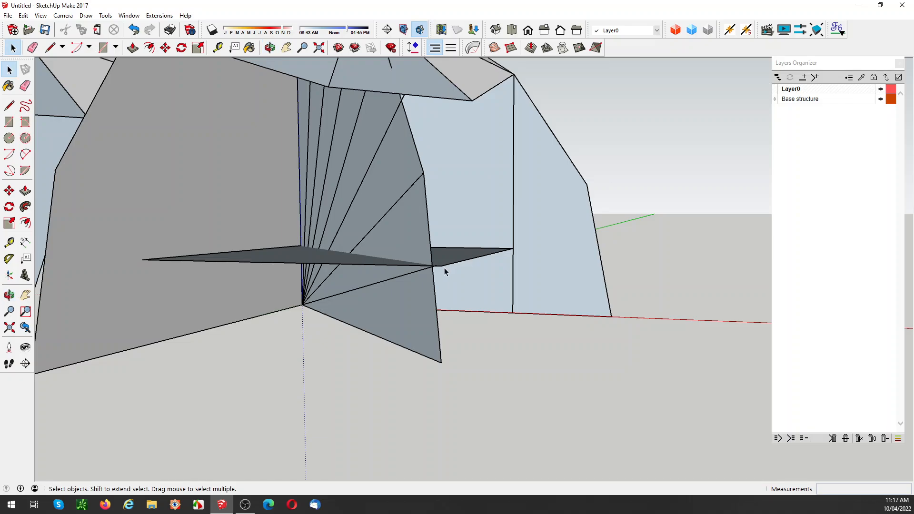
{"action": "scroll", "coordinate": [437, 269], "scroll_direction": "up", "scroll_amount": 2}
{"action": "scroll", "coordinate": [437, 269], "scroll_direction": "up", "scroll_amount": 1}
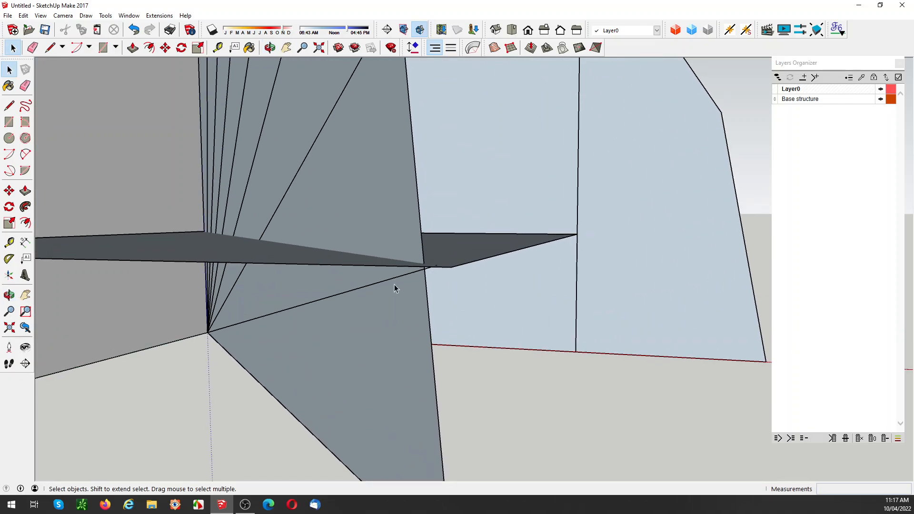
{"action": "middle_click_drag", "start_coordinate": [439, 269], "coordinate": [432, 394]}
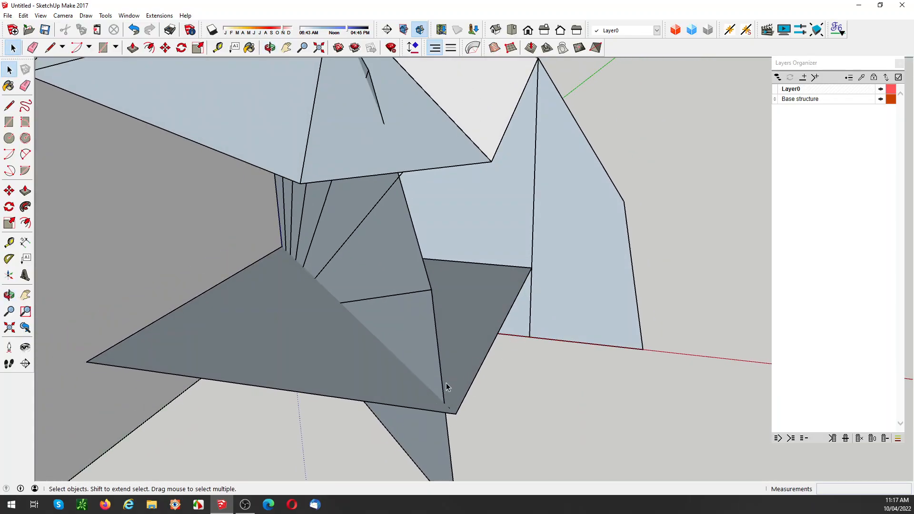
{"action": "key", "text": "l"}
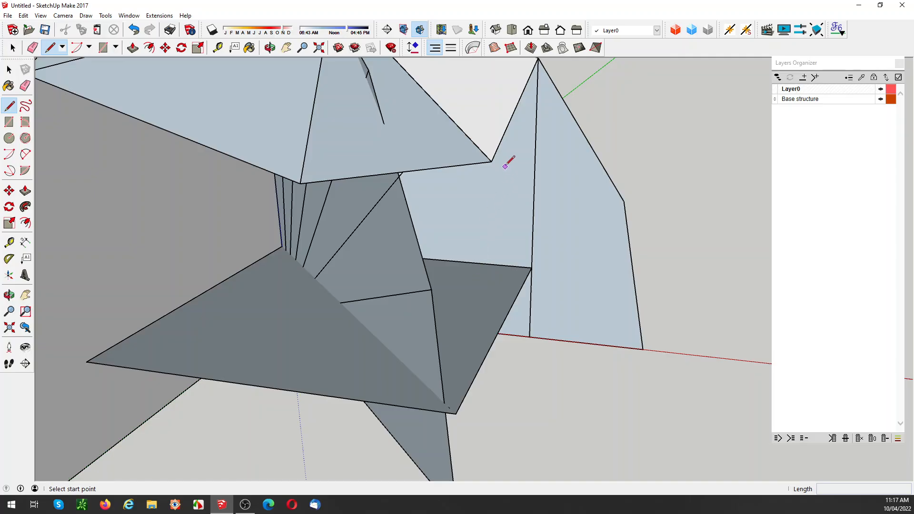
{"action": "left_click", "coordinate": [491, 162]}
{"action": "left_click", "coordinate": [300, 183]}
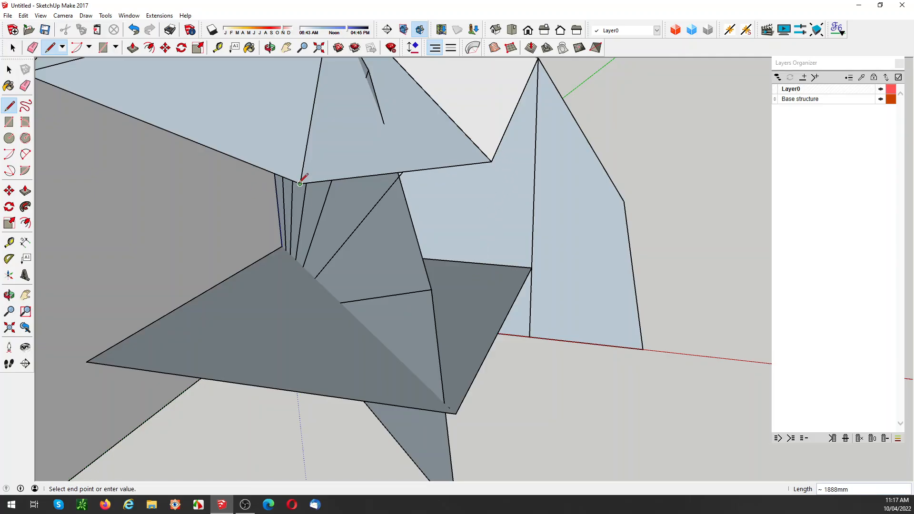
{"action": "left_click", "coordinate": [456, 412]}
{"action": "left_click", "coordinate": [491, 161]}
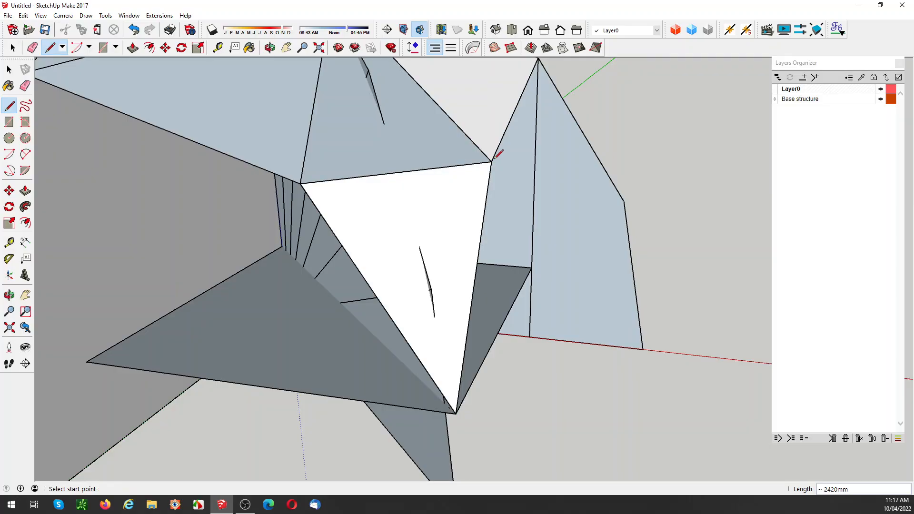
Step: Make the new short bottom triangle, including its bounding edges, a group
{"action": "key", "text": "space"}
{"action": "double_click", "coordinate": [453, 201]}
{"action": "right_click", "coordinate": [452, 201]}
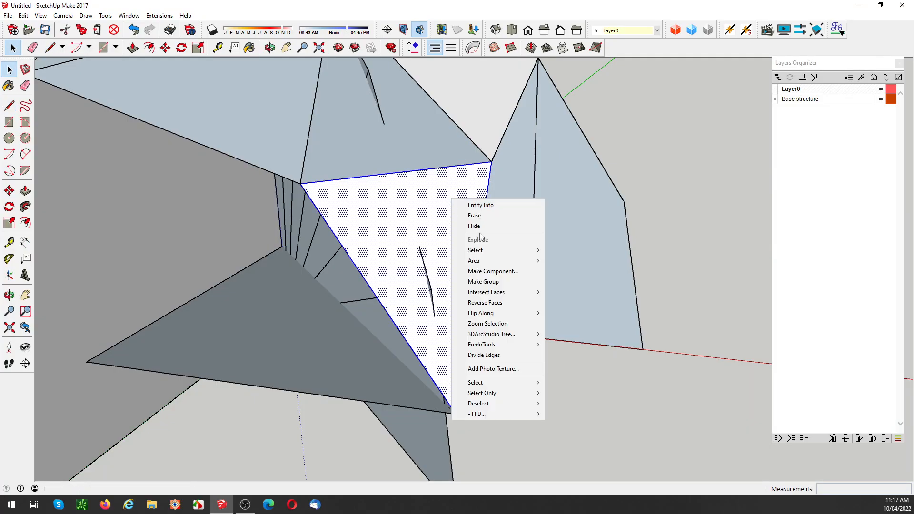
{"action": "left_click", "coordinate": [477, 282]}
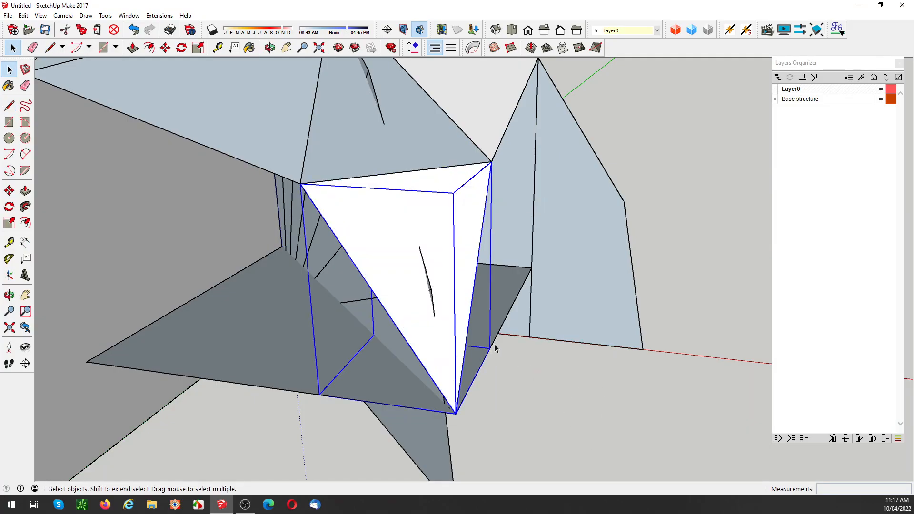
Step: Copy all the original dome's facet groups, including the short bottom triangle, 12 m along the negative red axis
{"action": "scroll", "coordinate": [470, 344], "scroll_direction": "down", "scroll_amount": 6}
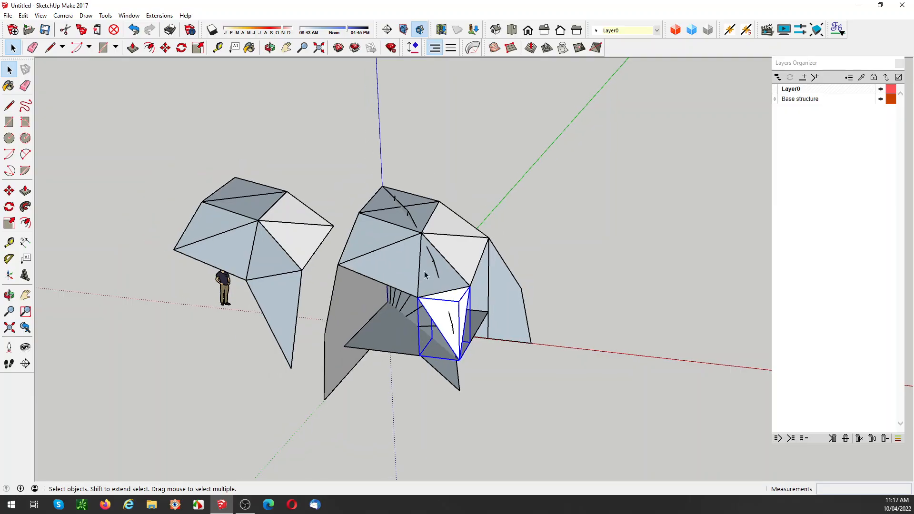
{"action": "left_click", "coordinate": [386, 260], "text": "ctrl"}
{"action": "left_click", "coordinate": [429, 275], "text": "ctrl"}
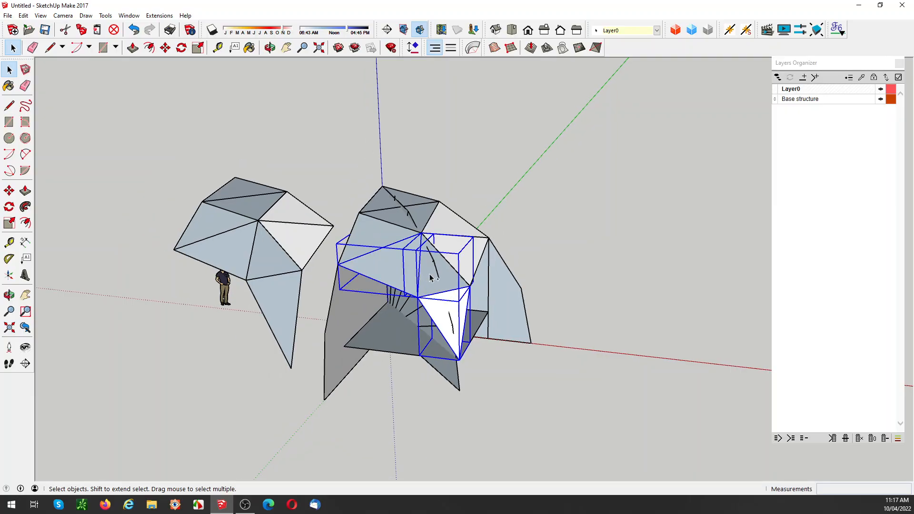
{"action": "left_click", "coordinate": [464, 253], "text": "ctrl"}
{"action": "left_click", "coordinate": [442, 228], "text": "ctrl"}
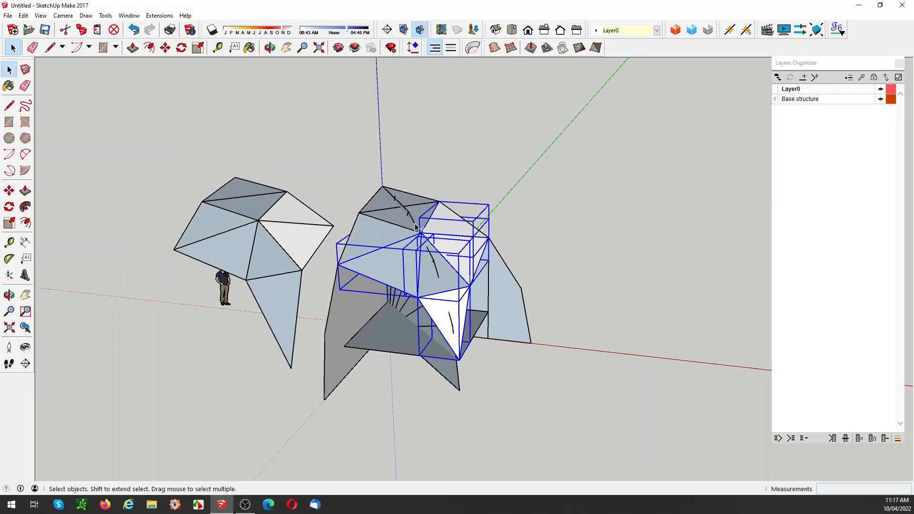
{"action": "left_click", "coordinate": [372, 236], "text": "ctrl"}
{"action": "left_click", "coordinate": [381, 193], "text": "ctrl"}
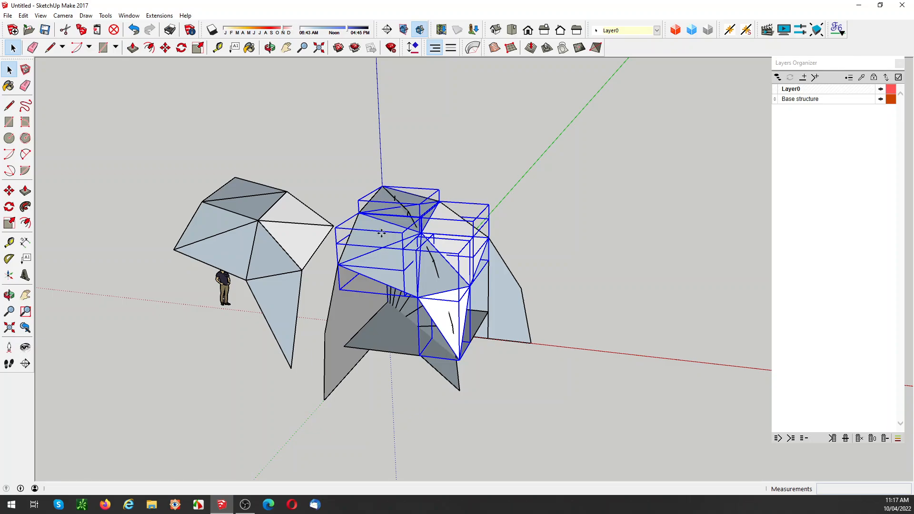
{"action": "key", "text": "m"}
{"action": "left_click", "coordinate": [381, 187]}
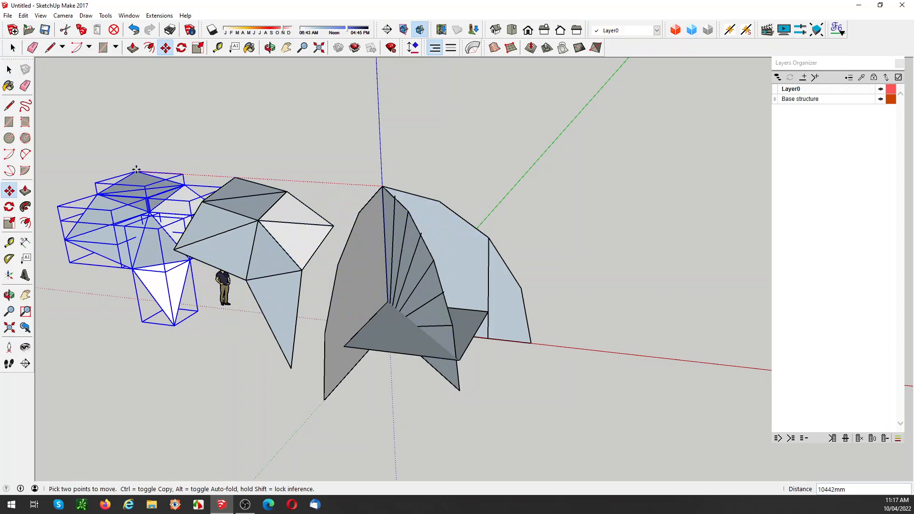
{"action": "key", "text": "ctrl"}
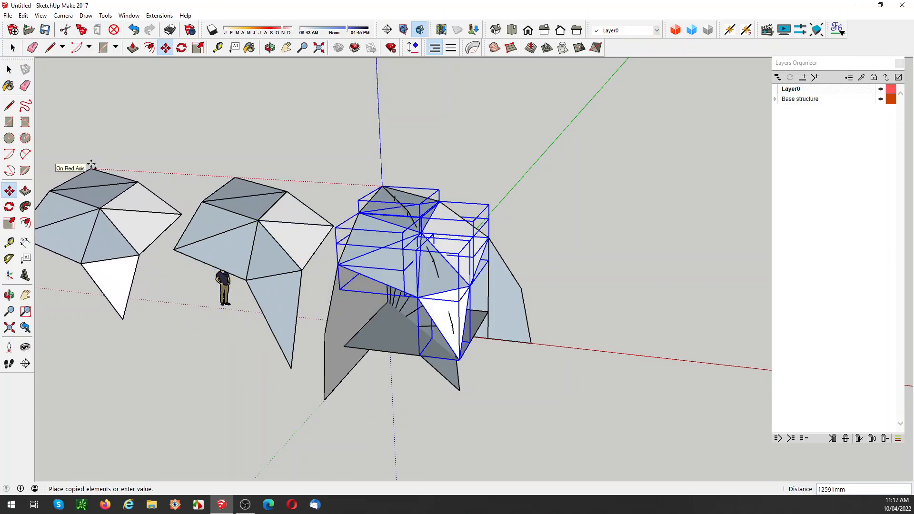
{"action": "type", "text": "12m"}
{"action": "key", "text": "Return"}
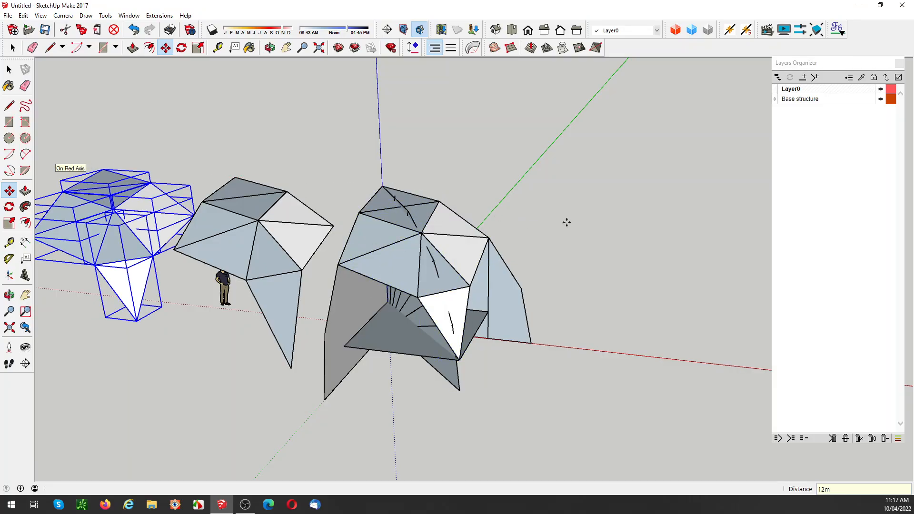
Step: Make the second set of copied facets, with the short bottom triangle, one group
{"action": "key", "text": "space"}
{"action": "scroll", "coordinate": [566, 222], "scroll_direction": "down", "scroll_amount": 5}
{"action": "middle_click_drag", "start_coordinate": [567, 249], "coordinate": [430, 247]}
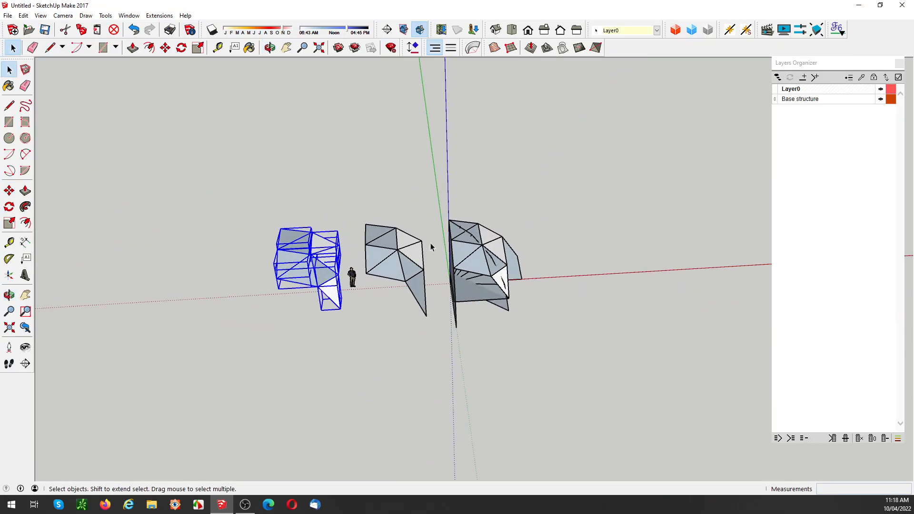
{"action": "right_click", "coordinate": [302, 252]}
{"action": "left_click", "coordinate": [383, 343]}
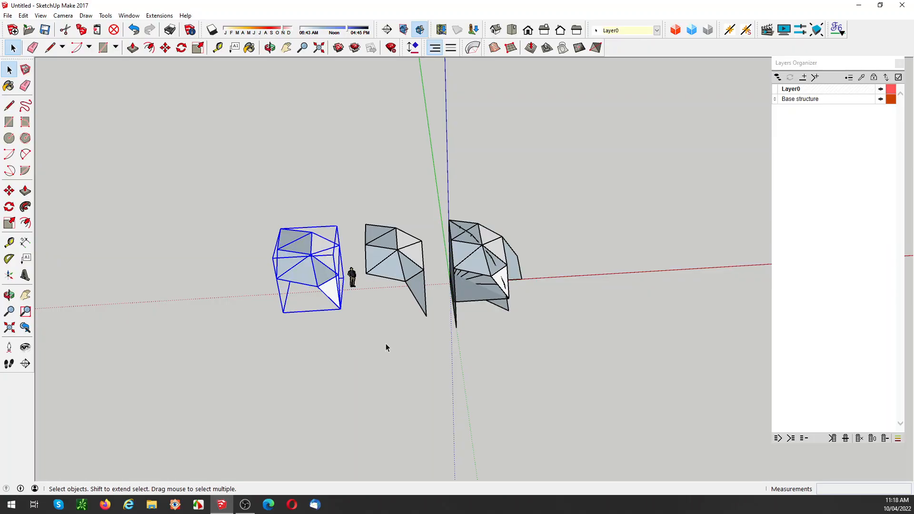
Step: Move the grouped short-leg dome quarter 6 m farther along the negative red axis
{"action": "left_click", "coordinate": [375, 268]}
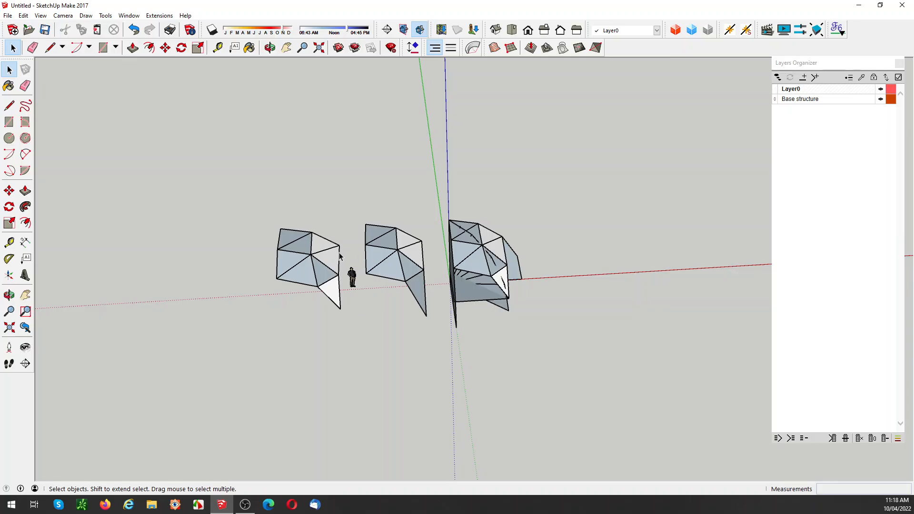
{"action": "left_click", "coordinate": [285, 251]}
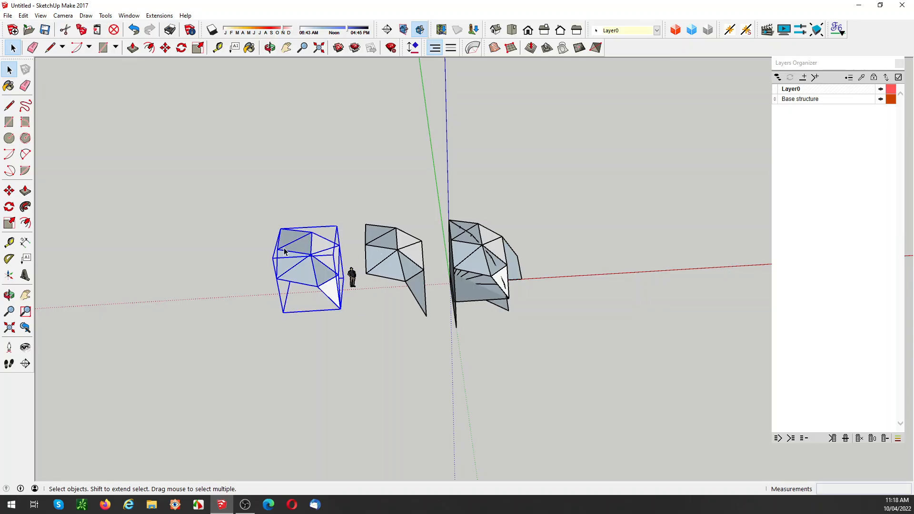
{"action": "key", "text": "m"}
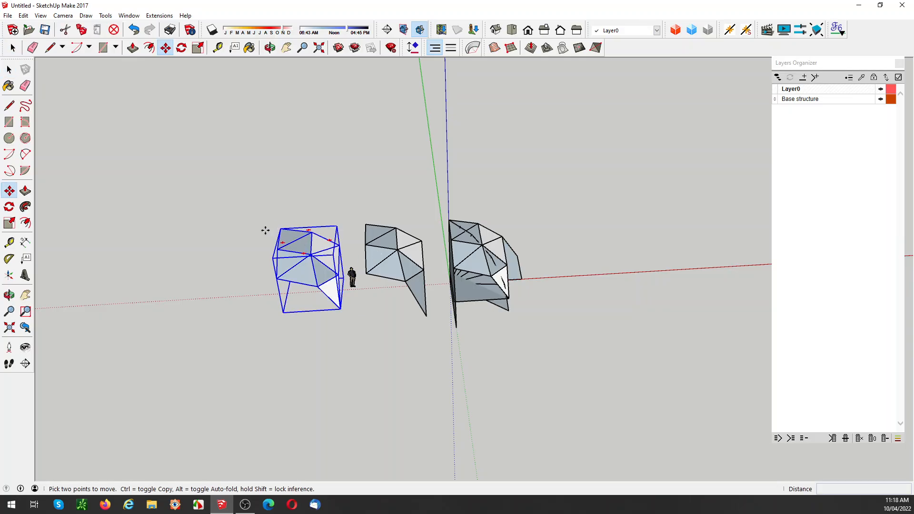
{"action": "left_click", "coordinate": [219, 229]}
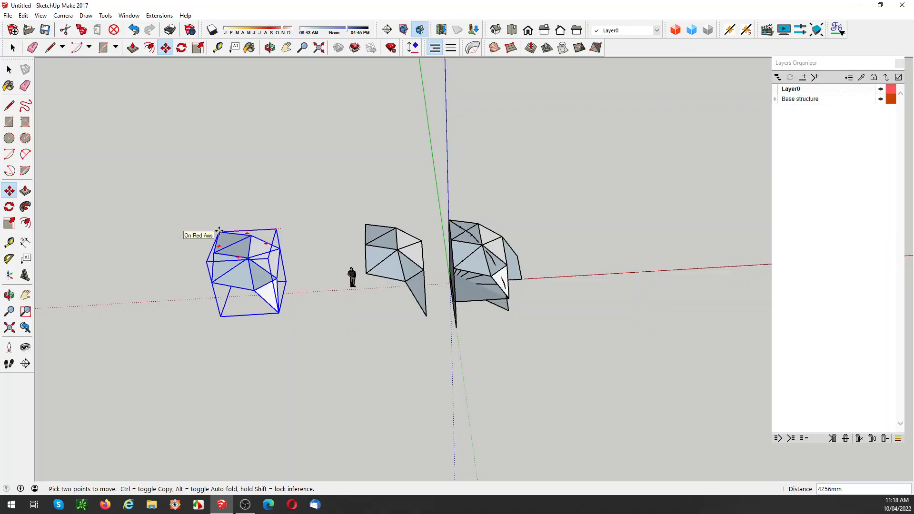
{"action": "type", "text": "6m"}
{"action": "key", "text": "Return"}
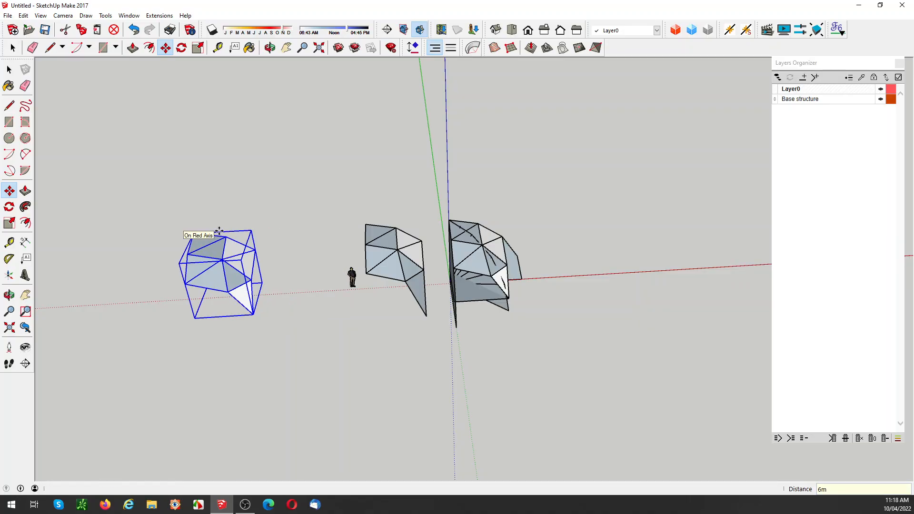
Step: Rotate-copy the short-leg dome quarter about its top corner by 90°, making three copies that complete the full dome
{"action": "key", "text": "q"}
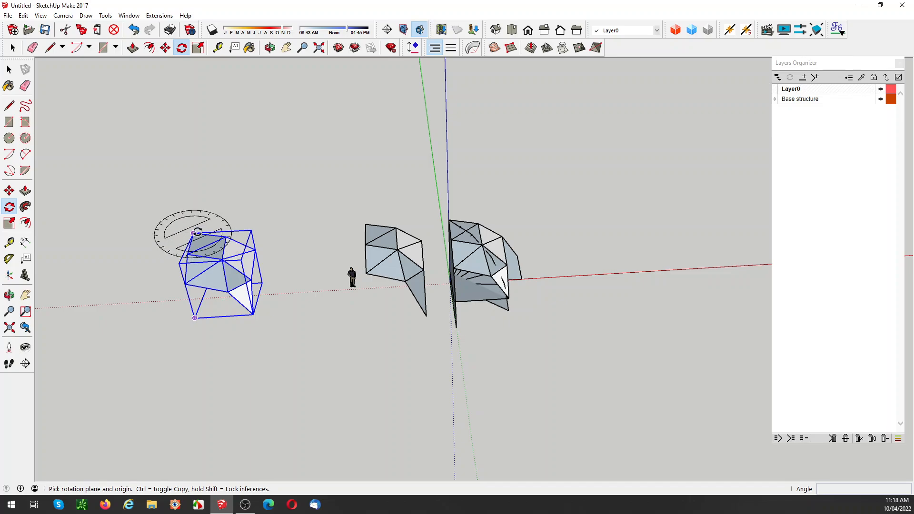
{"action": "left_click", "coordinate": [192, 231]}
{"action": "left_click", "coordinate": [170, 232]}
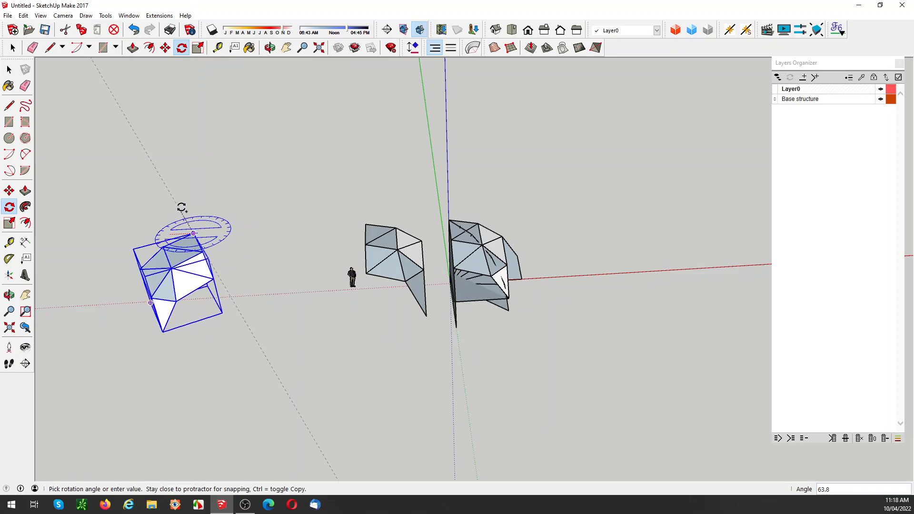
{"action": "key", "text": "ctrl"}
{"action": "type", "text": "9"}
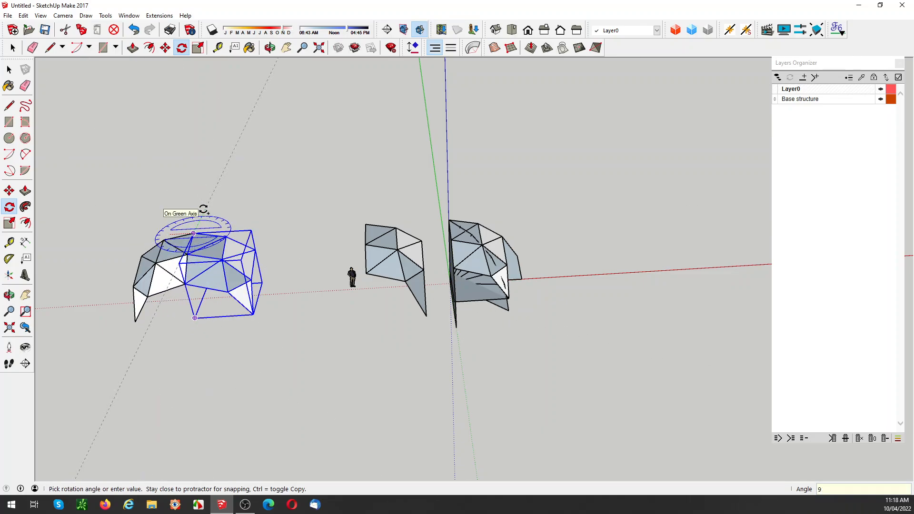
{"action": "type", "text": "0"}
{"action": "key", "text": "Return"}
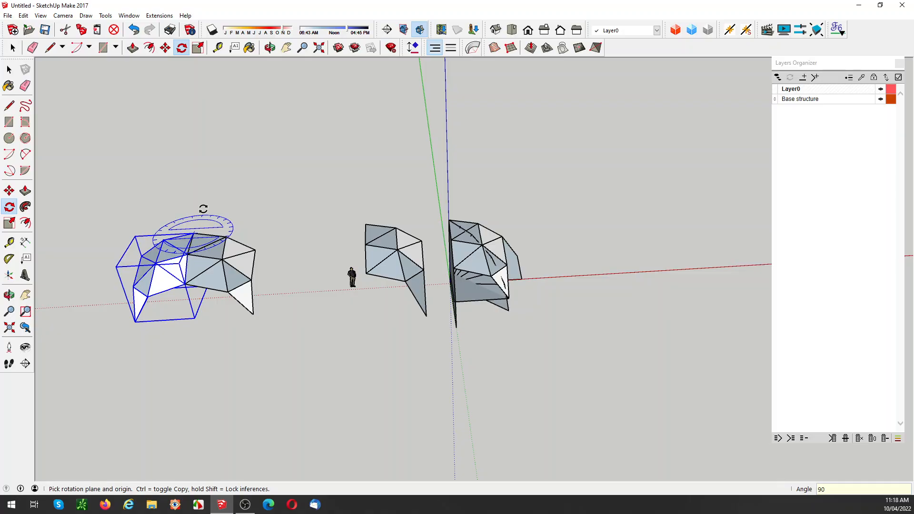
{"action": "type", "text": "*3"}
{"action": "key", "text": "Return"}
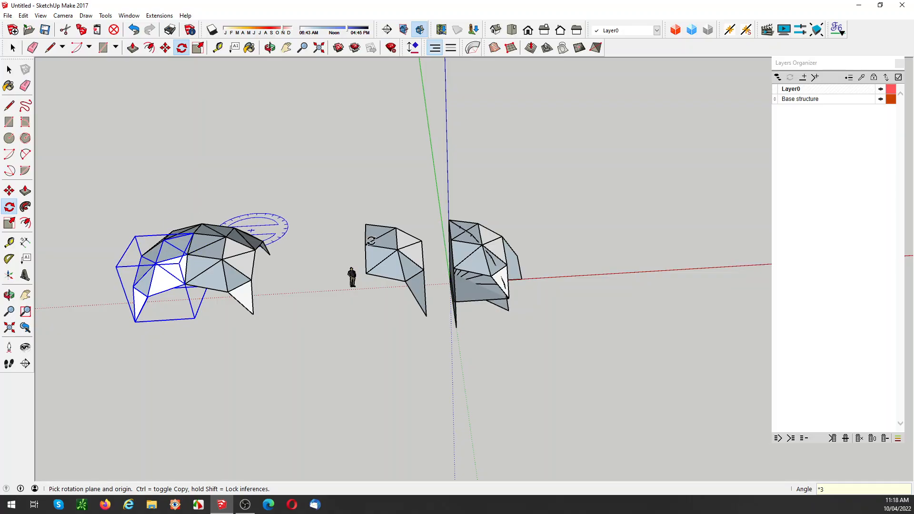
Step: Complete the long-leg dome by rotate-copying its grouped quarter three times at 90° about its top corner
{"action": "key", "text": "space"}
{"action": "left_click", "coordinate": [370, 255]}
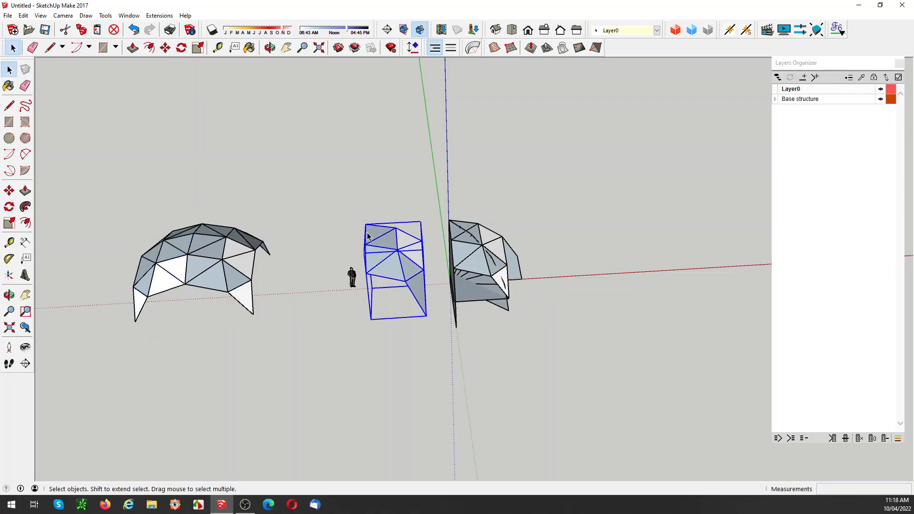
{"action": "key", "text": "q"}
{"action": "left_click", "coordinate": [365, 224]}
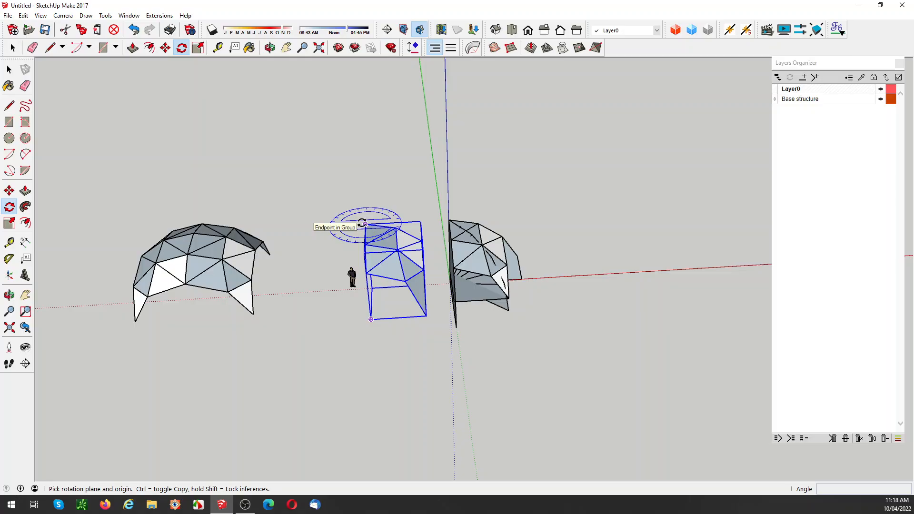
{"action": "left_click", "coordinate": [304, 226]}
{"action": "type", "text": "9"}
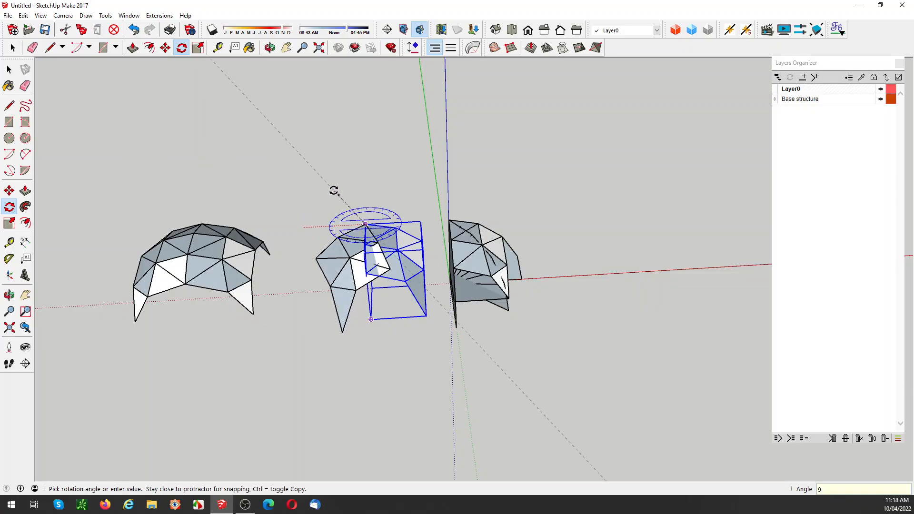
{"action": "type", "text": "0"}
{"action": "key", "text": "Return"}
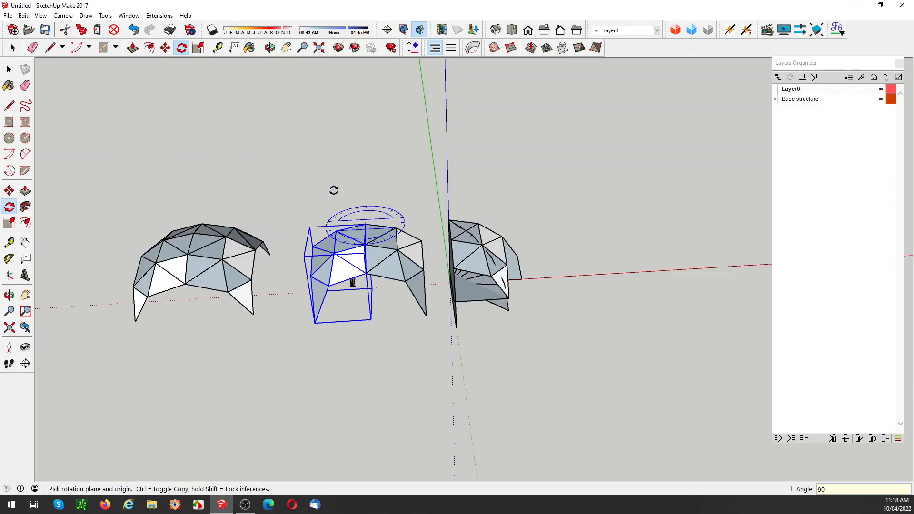
{"action": "type", "text": "*3"}
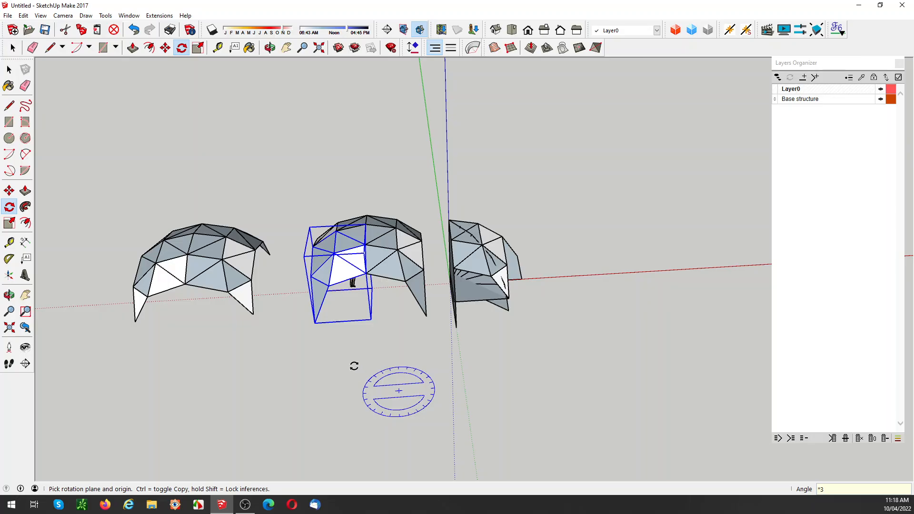
{"action": "key", "text": "space"}
{"action": "left_click", "coordinate": [339, 357]}
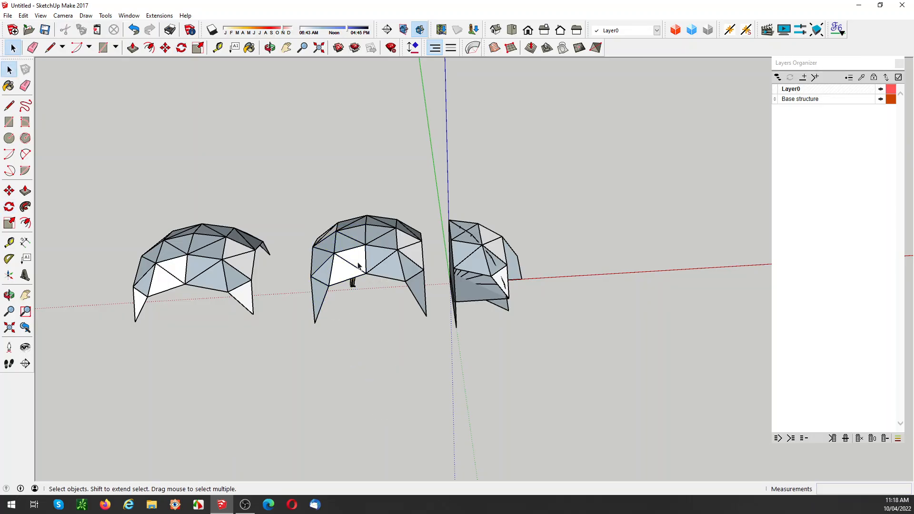
Step: Examine both completed domes from ground level and above, including the facet layout in a top view with parallel projection
{"action": "middle_click_drag", "start_coordinate": [358, 266], "coordinate": [336, 279]}
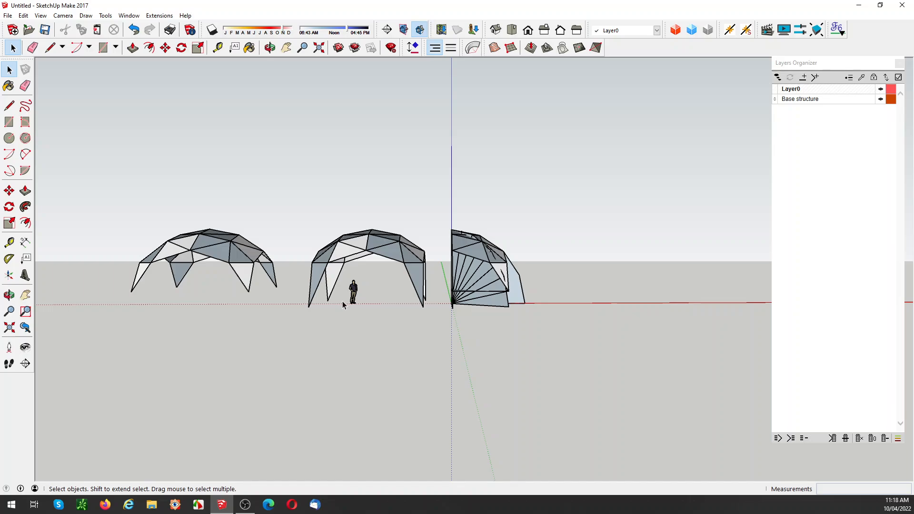
{"action": "middle_click_drag", "start_coordinate": [374, 316], "coordinate": [397, 272]}
{"action": "middle_click_drag", "start_coordinate": [353, 346], "coordinate": [366, 328]}
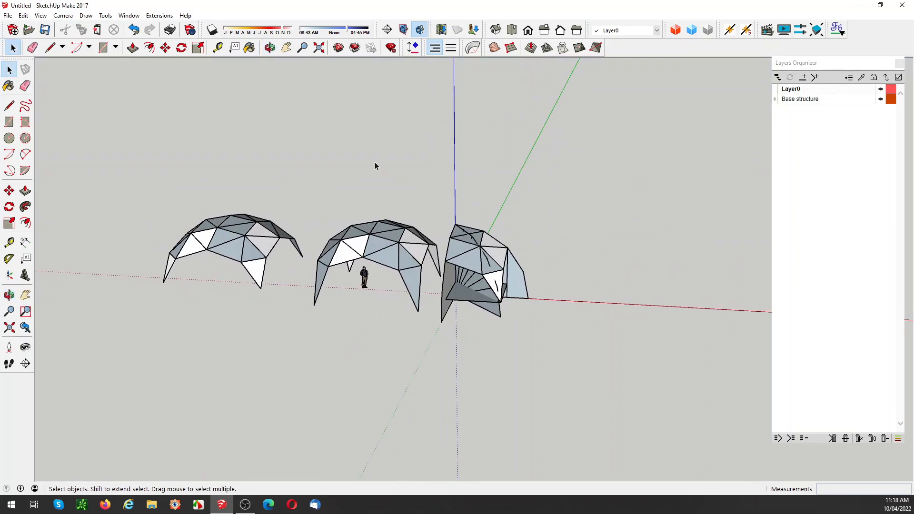
{"action": "left_click", "coordinate": [511, 32]}
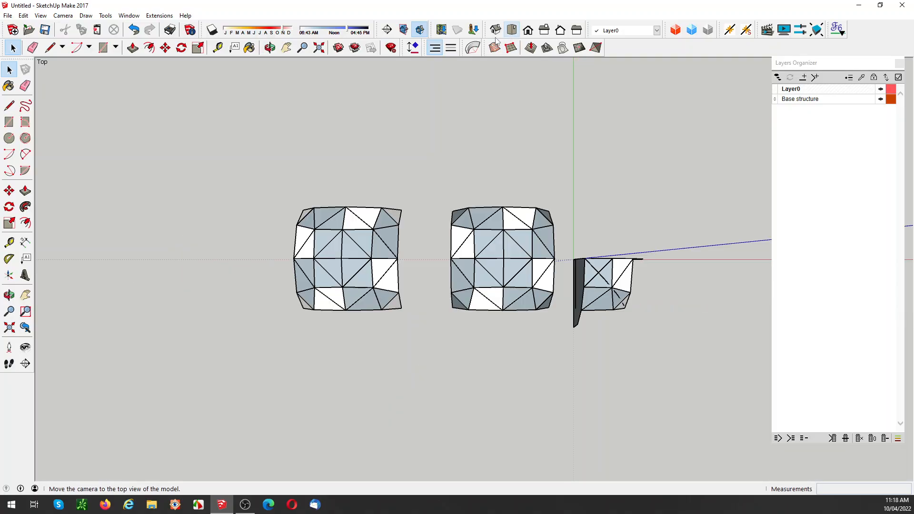
{"action": "left_click", "coordinate": [63, 15]}
{"action": "key", "text": "Escape"}
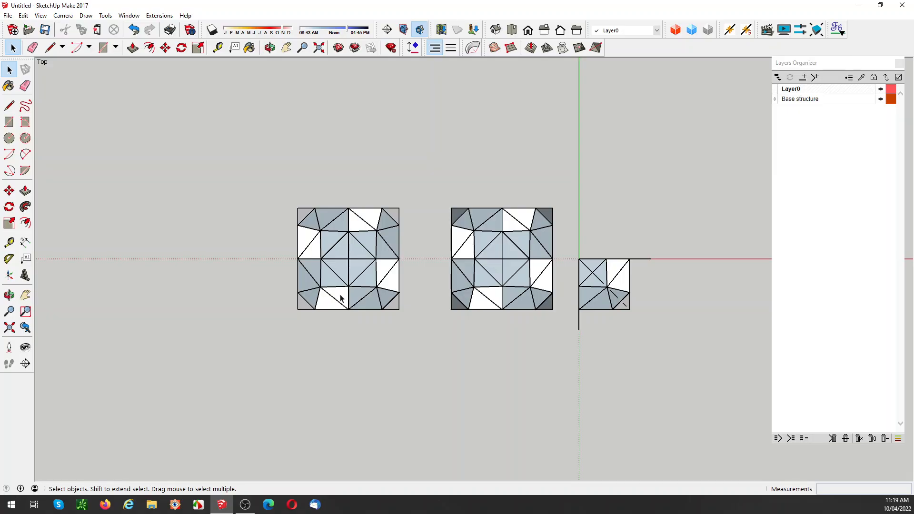
{"action": "scroll", "coordinate": [351, 292], "scroll_direction": "up", "scroll_amount": 4}
{"action": "scroll", "coordinate": [351, 292], "scroll_direction": "up", "scroll_amount": 1}
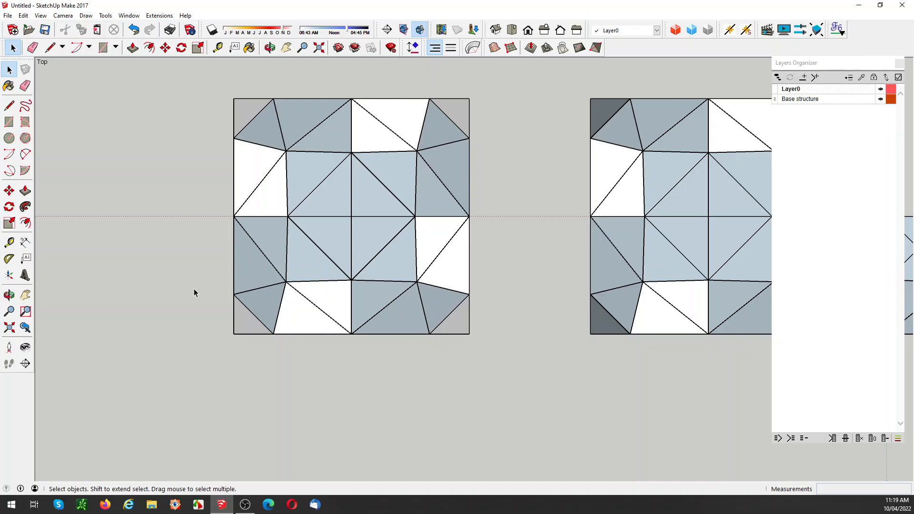
{"action": "scroll", "coordinate": [119, 302], "scroll_direction": "down", "scroll_amount": 2}
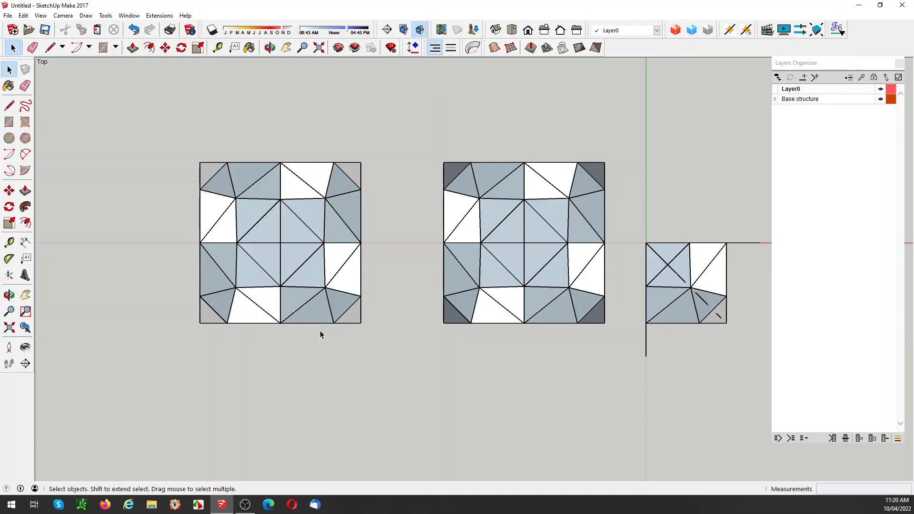
Step: Leave the top view and switch the camera from parallel projection to perspective
{"action": "middle_click_drag", "start_coordinate": [320, 330], "coordinate": [322, 234]}
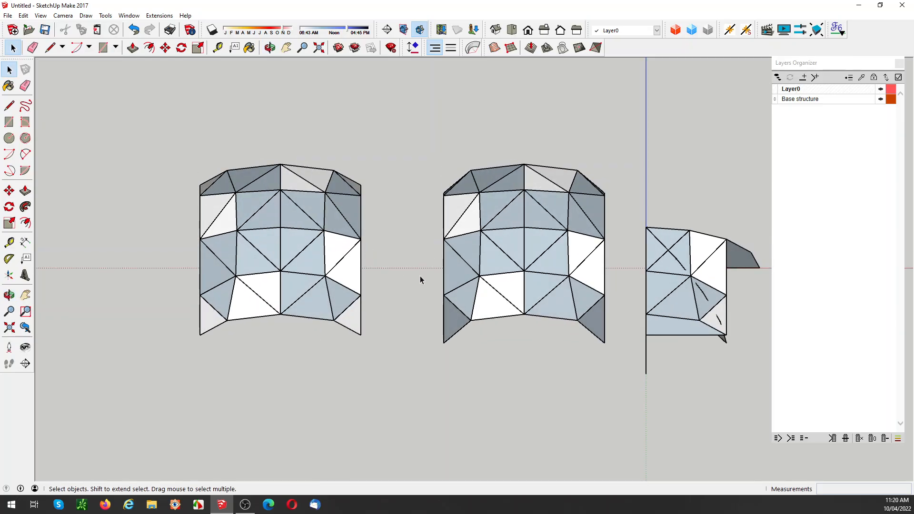
{"action": "middle_click_drag", "start_coordinate": [516, 310], "coordinate": [479, 165]}
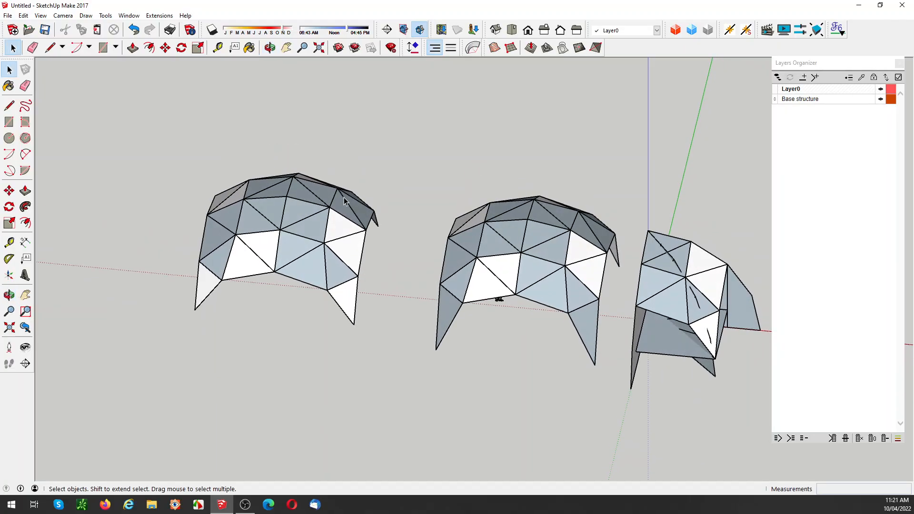
{"action": "middle_click_drag", "start_coordinate": [343, 197], "coordinate": [365, 382]}
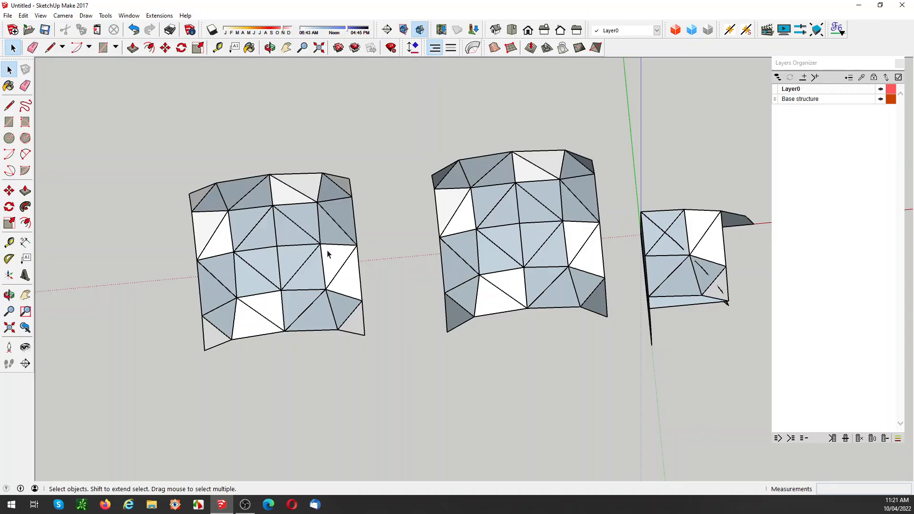
{"action": "middle_click_drag", "start_coordinate": [327, 255], "coordinate": [295, 228]}
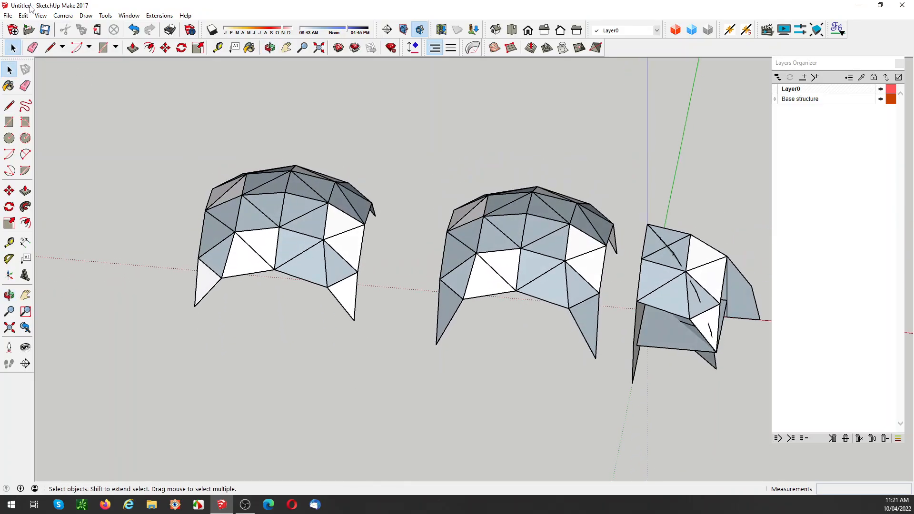
{"action": "left_click", "coordinate": [62, 17]}
{"action": "left_click", "coordinate": [76, 66]}
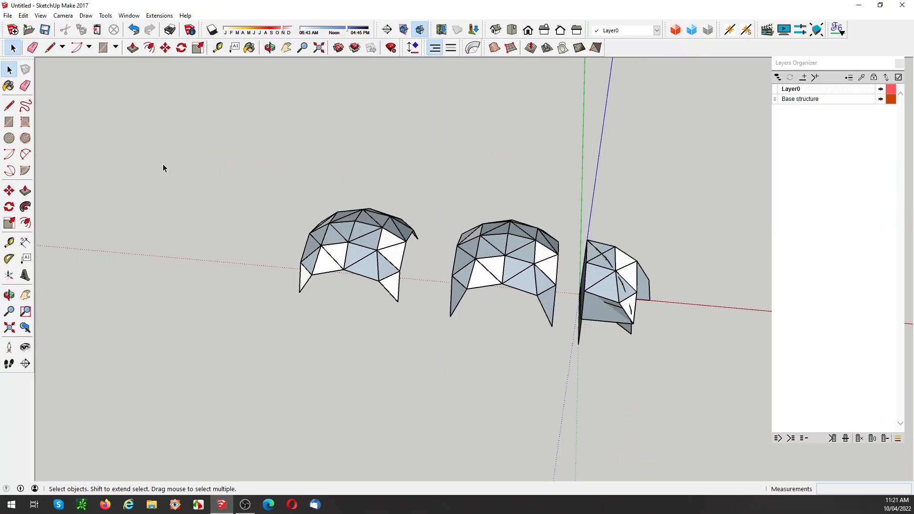
Step: Draw a rectangular floor of about 7920 by 7920 mm between the opposite foot corners of each completed dome
{"action": "middle_click_drag", "start_coordinate": [631, 312], "coordinate": [476, 181]}
{"action": "middle_click_drag", "start_coordinate": [500, 261], "coordinate": [452, 285]}
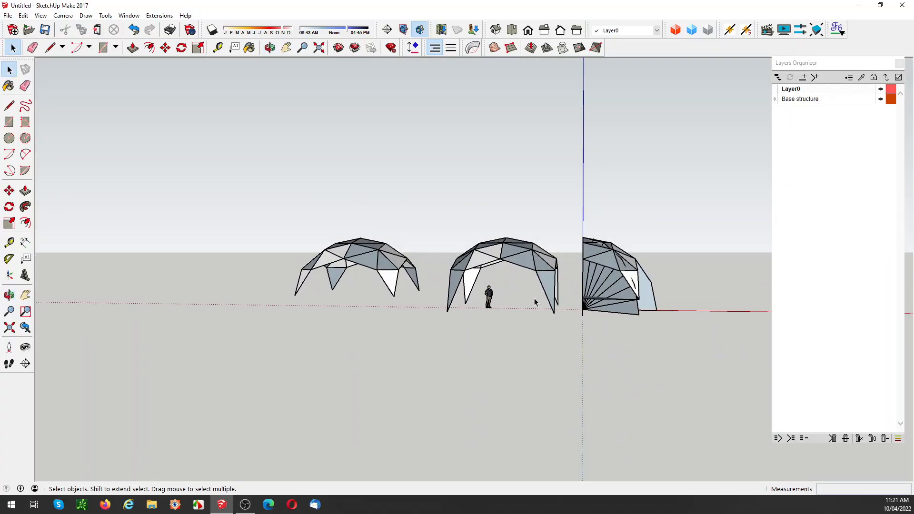
{"action": "key", "text": "r"}
{"action": "left_click", "coordinate": [466, 303]}
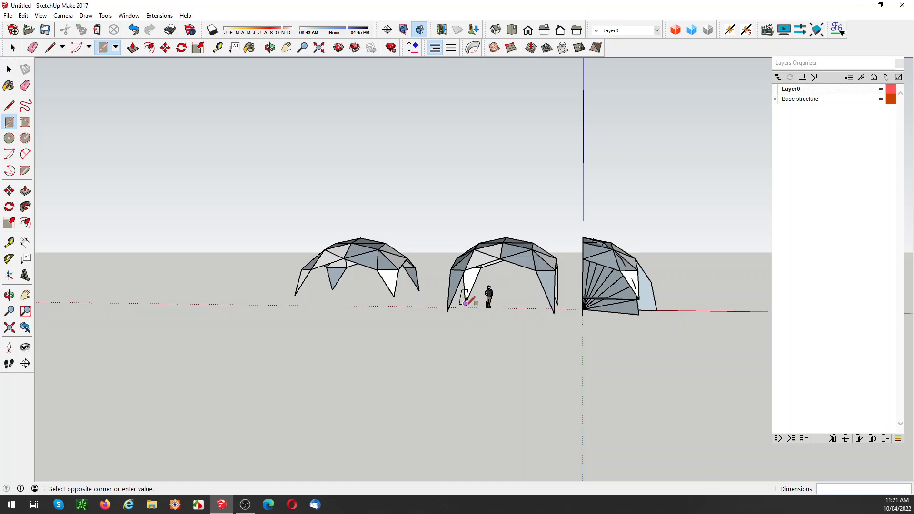
{"action": "left_click", "coordinate": [555, 313]}
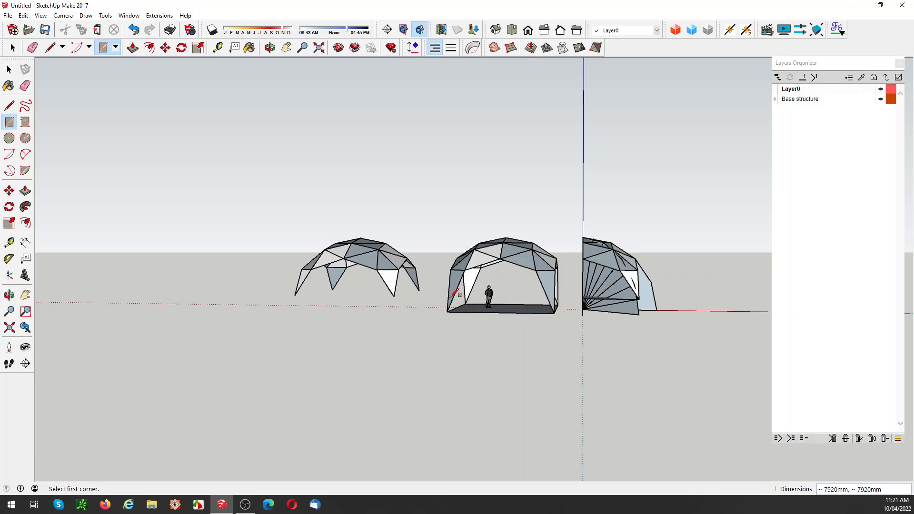
{"action": "left_click", "coordinate": [332, 290]}
{"action": "left_click", "coordinate": [394, 295]}
{"action": "key", "text": "space"}
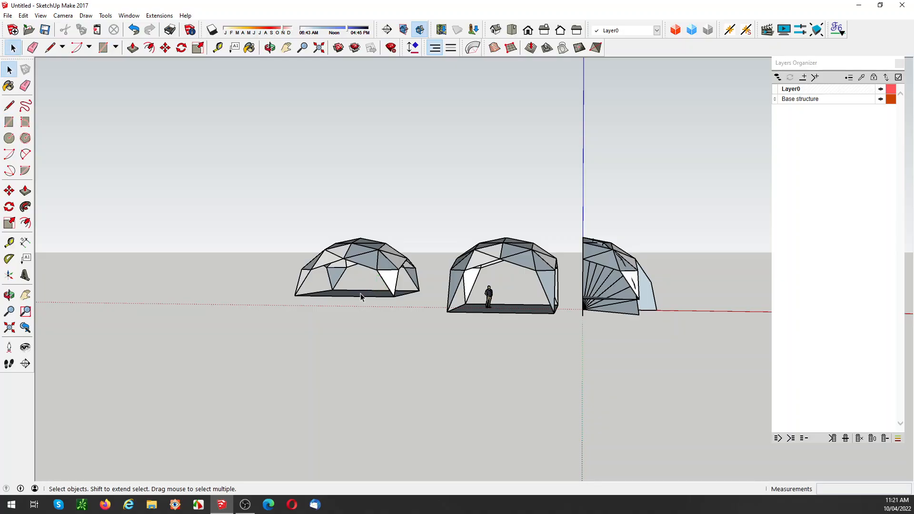
Step: Make each of the two dome floor rectangles its own group
{"action": "right_click", "coordinate": [362, 297]}
{"action": "left_click", "coordinate": [392, 153]}
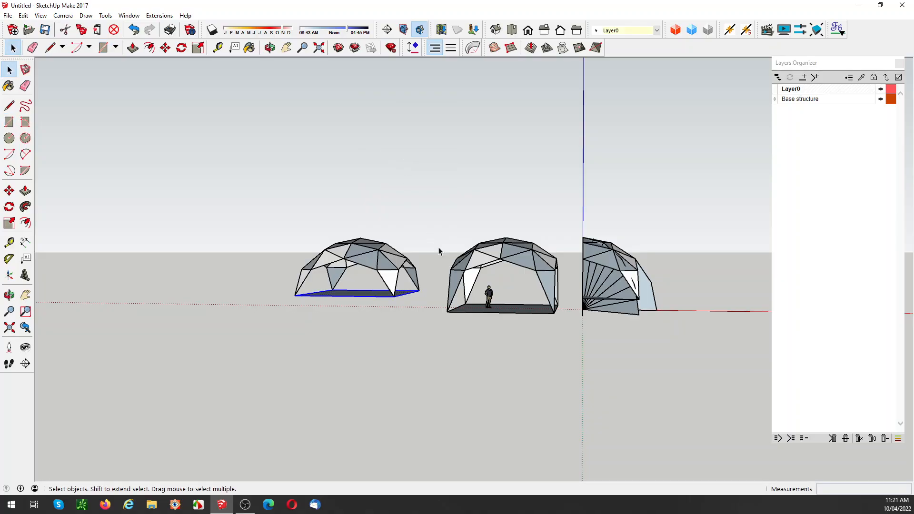
{"action": "left_click", "coordinate": [513, 310]}
{"action": "right_click", "coordinate": [512, 310]}
{"action": "left_click", "coordinate": [554, 172]}
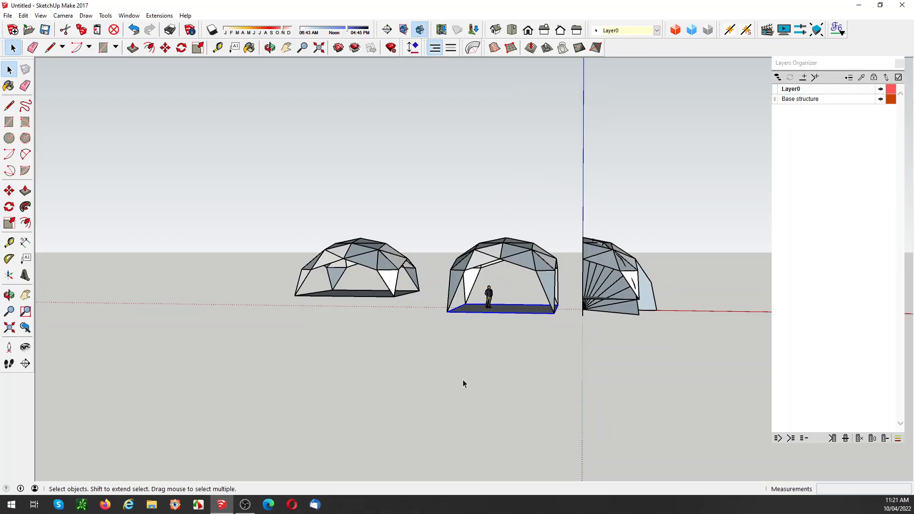
Step: Add a linear dimension along the front floor edge of both the short-leg and the long-leg dome
{"action": "middle_click_drag", "start_coordinate": [463, 381], "coordinate": [370, 305]}
{"action": "scroll", "coordinate": [368, 301], "scroll_direction": "up", "scroll_amount": 2}
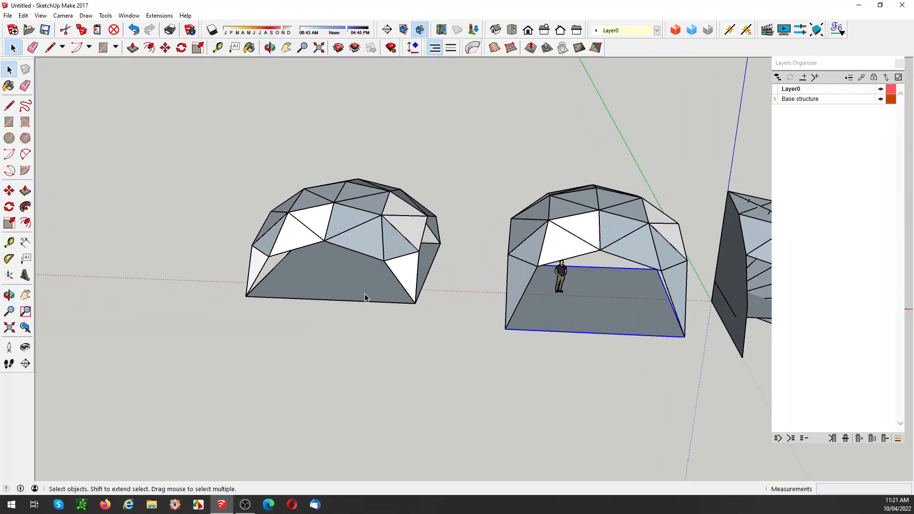
{"action": "key", "text": "d"}
{"action": "left_click", "coordinate": [245, 296]}
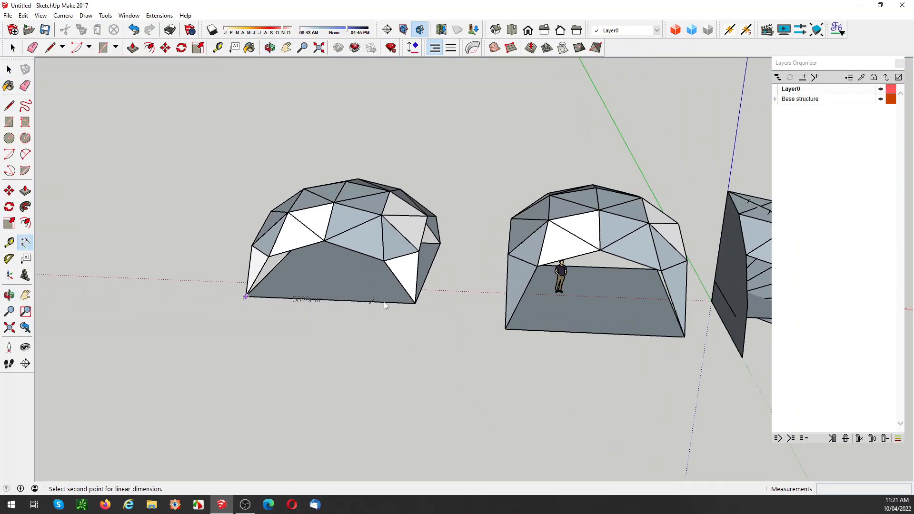
{"action": "left_click", "coordinate": [415, 303]}
{"action": "left_click", "coordinate": [397, 317]}
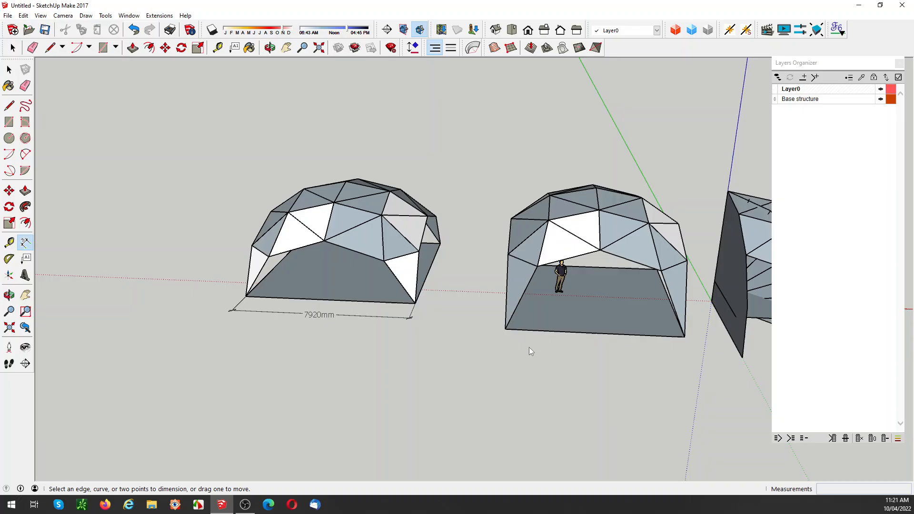
{"action": "left_click", "coordinate": [504, 329]}
{"action": "left_click", "coordinate": [684, 337]}
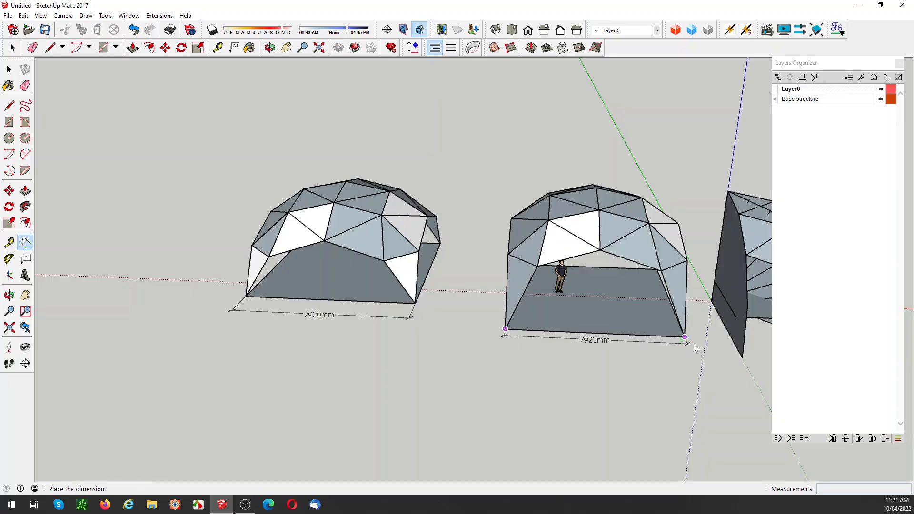
{"action": "left_click", "coordinate": [693, 344]}
{"action": "middle_click_drag", "start_coordinate": [638, 392], "coordinate": [554, 337]}
{"action": "key", "text": "space"}
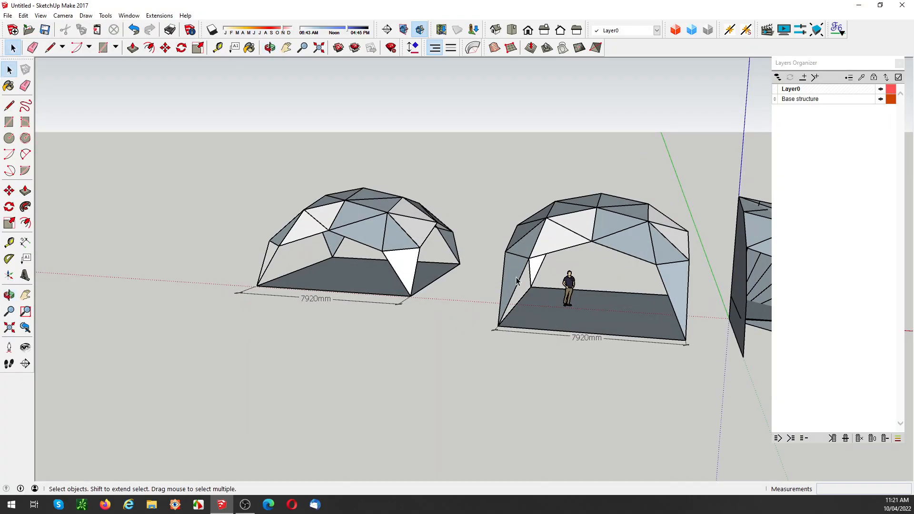
Step: Compare the two dimensioned domes and the original quarter from ground level and from raised angles
{"action": "middle_click_drag", "start_coordinate": [460, 323], "coordinate": [449, 289]}
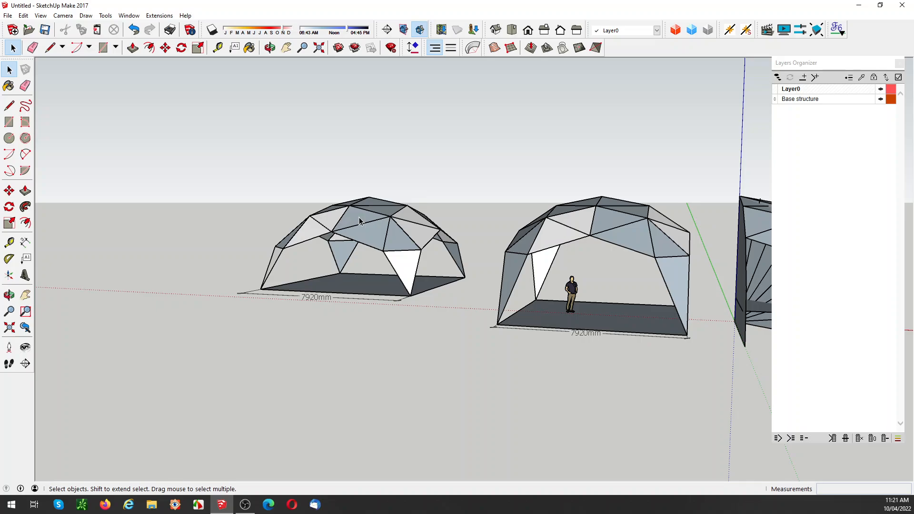
{"action": "scroll", "coordinate": [412, 277], "scroll_direction": "down", "scroll_amount": 3}
{"action": "middle_click_drag", "start_coordinate": [423, 267], "coordinate": [477, 272]}
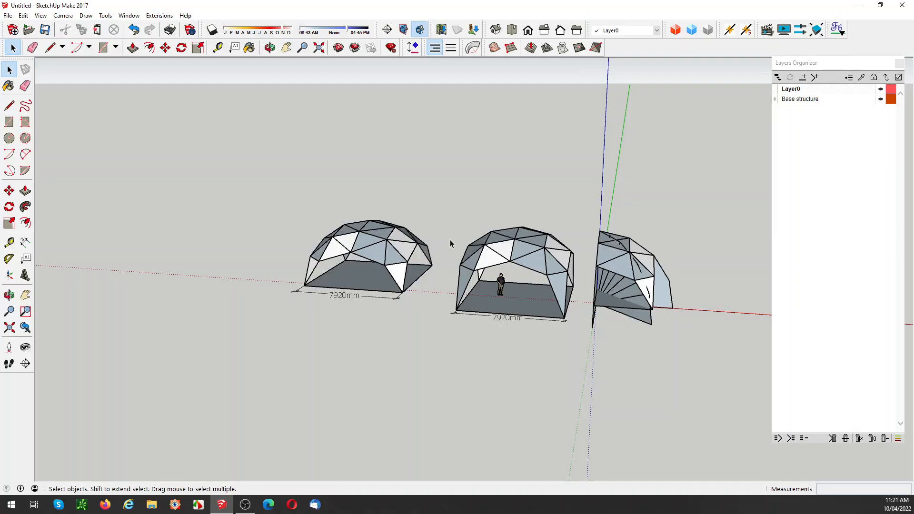
{"action": "scroll", "coordinate": [538, 259], "scroll_direction": "up", "scroll_amount": 3}
{"action": "middle_click_drag", "start_coordinate": [538, 259], "coordinate": [529, 328]}
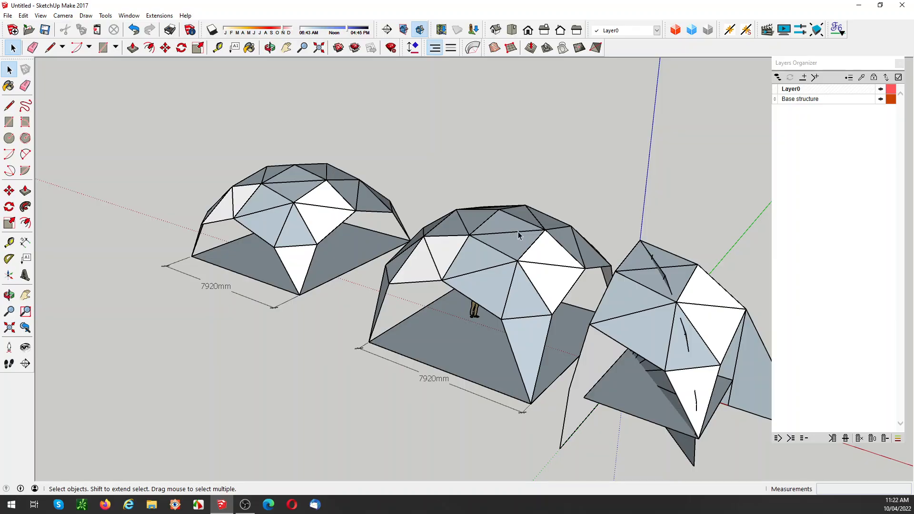
{"action": "scroll", "coordinate": [381, 362], "scroll_direction": "down", "scroll_amount": 2}
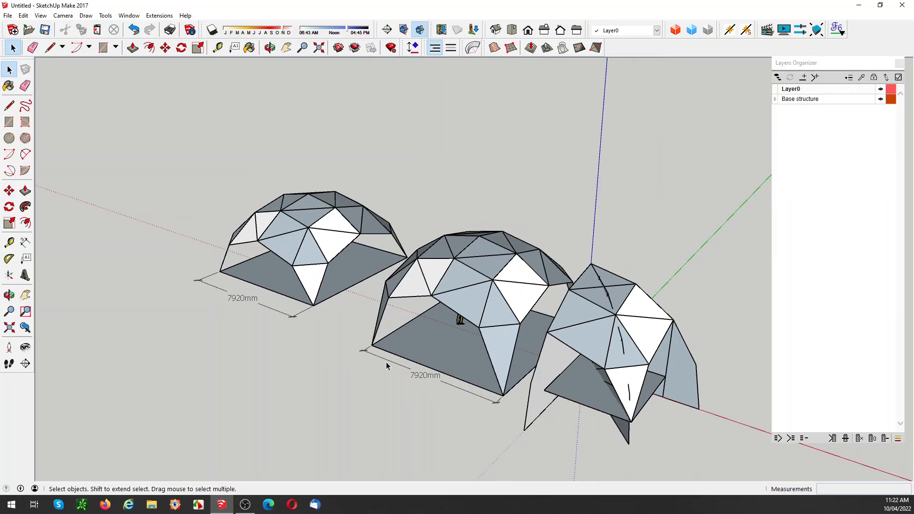
{"action": "middle_click_drag", "start_coordinate": [387, 362], "coordinate": [438, 337]}
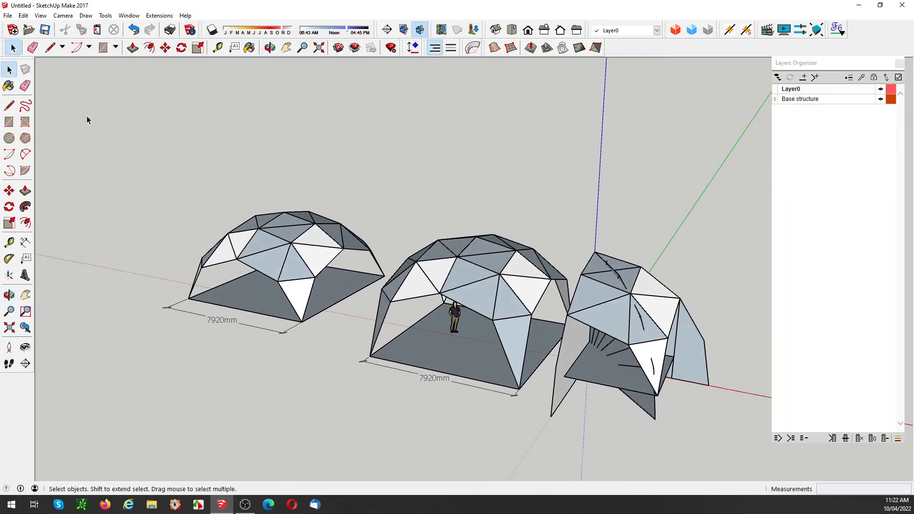